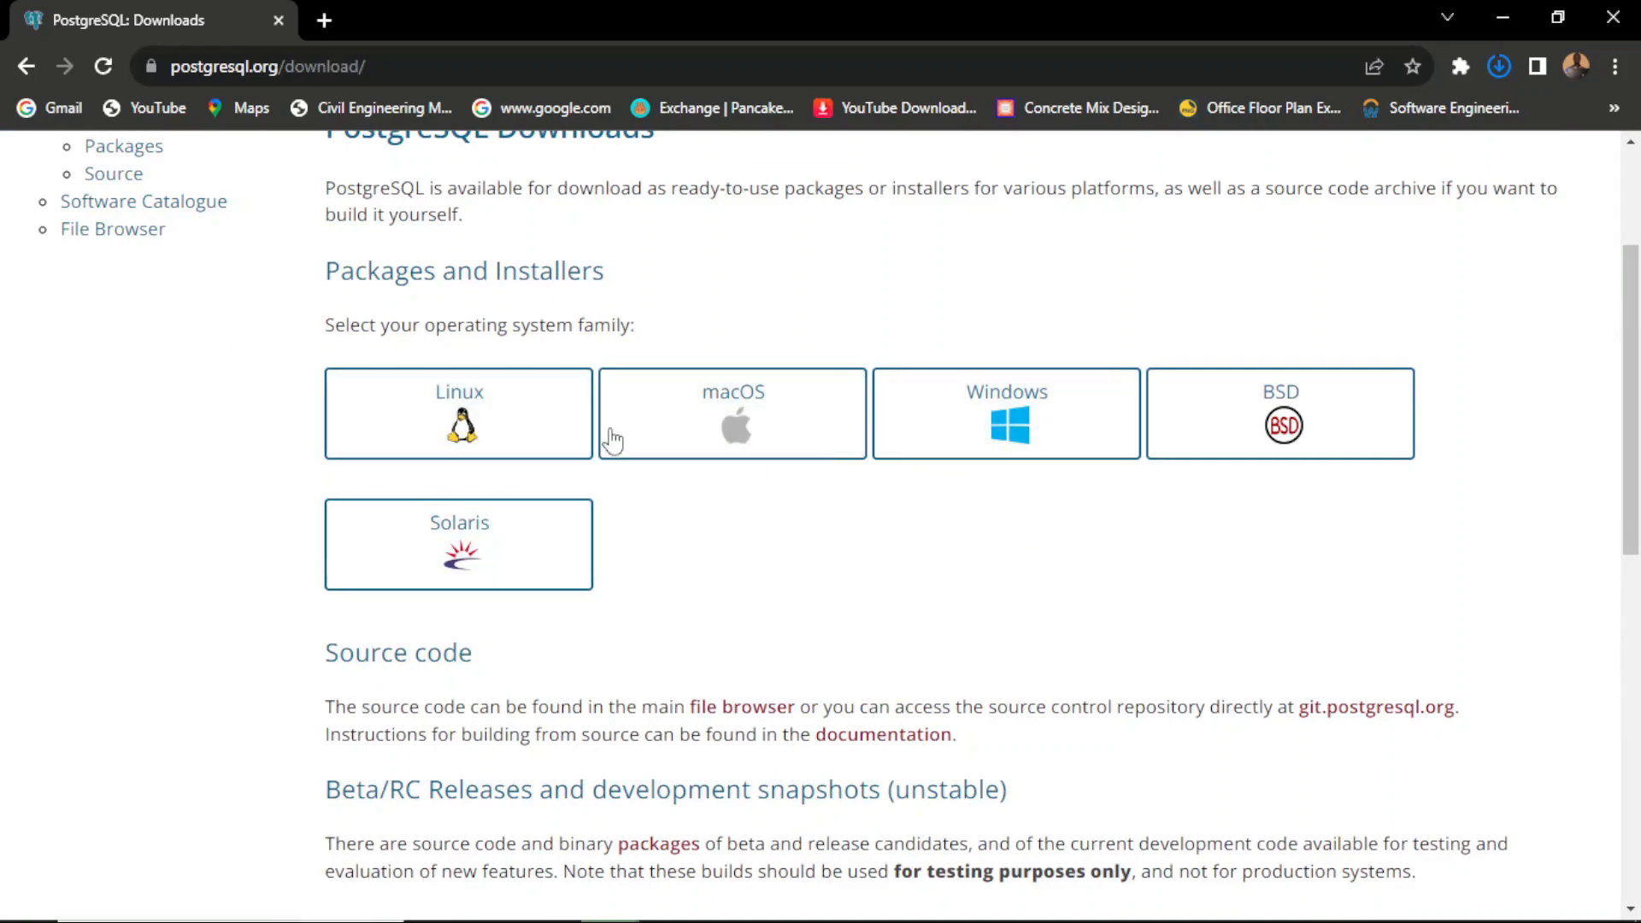
# Step: Open the Windows installers page and follow the link to download the EDB installer
pyautogui.click(979, 417)
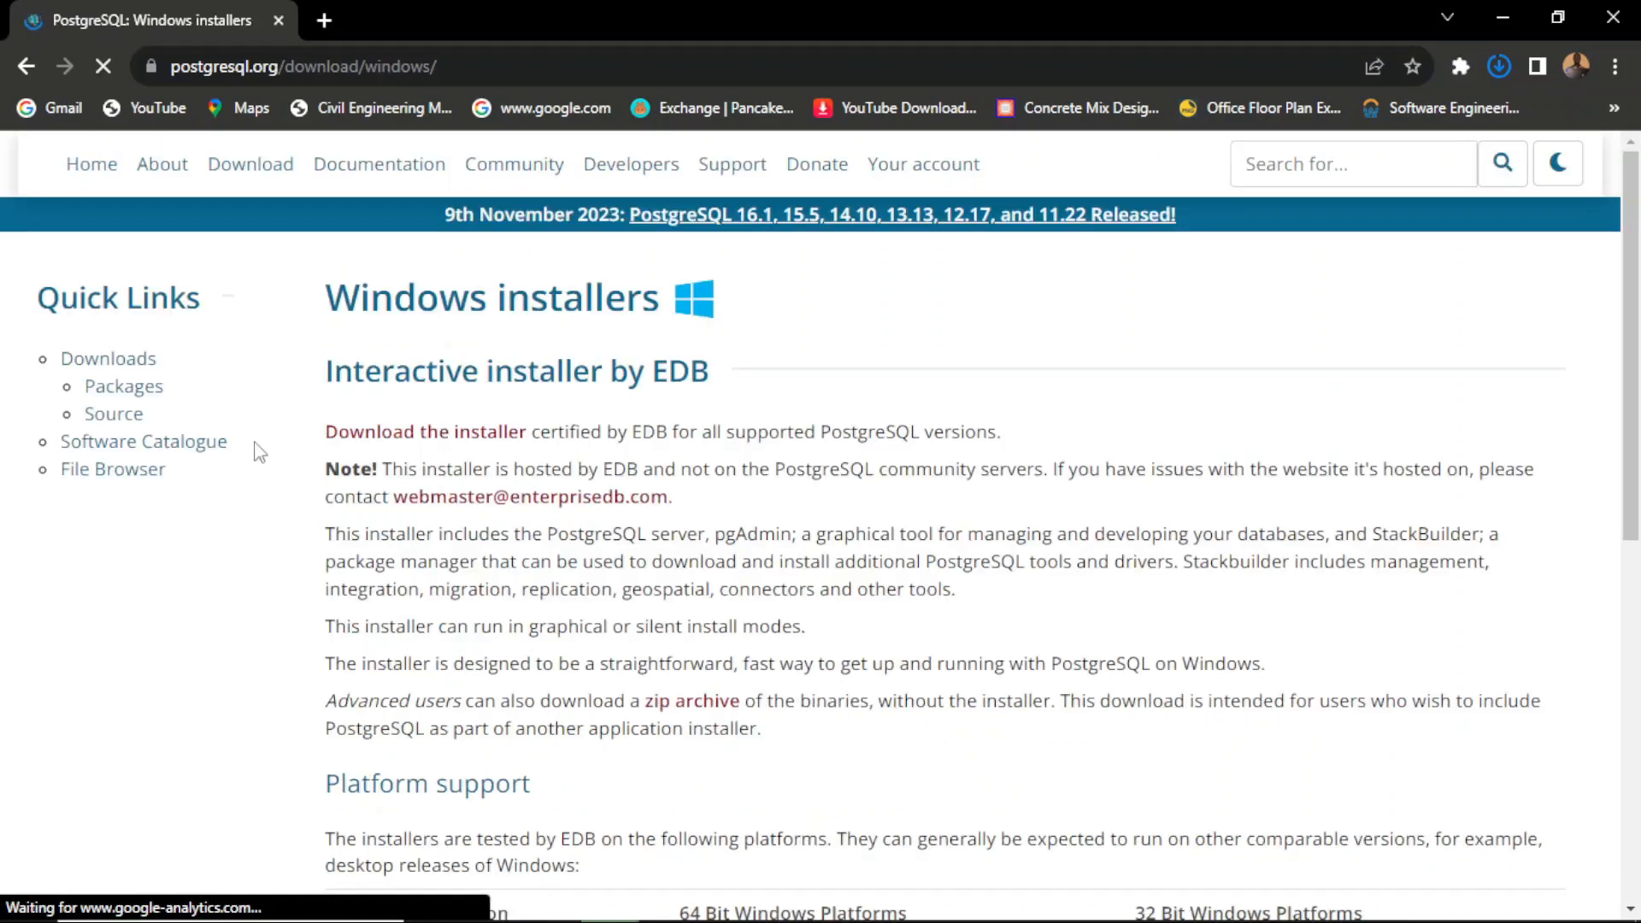
pyautogui.scroll(-1, 556, 340)
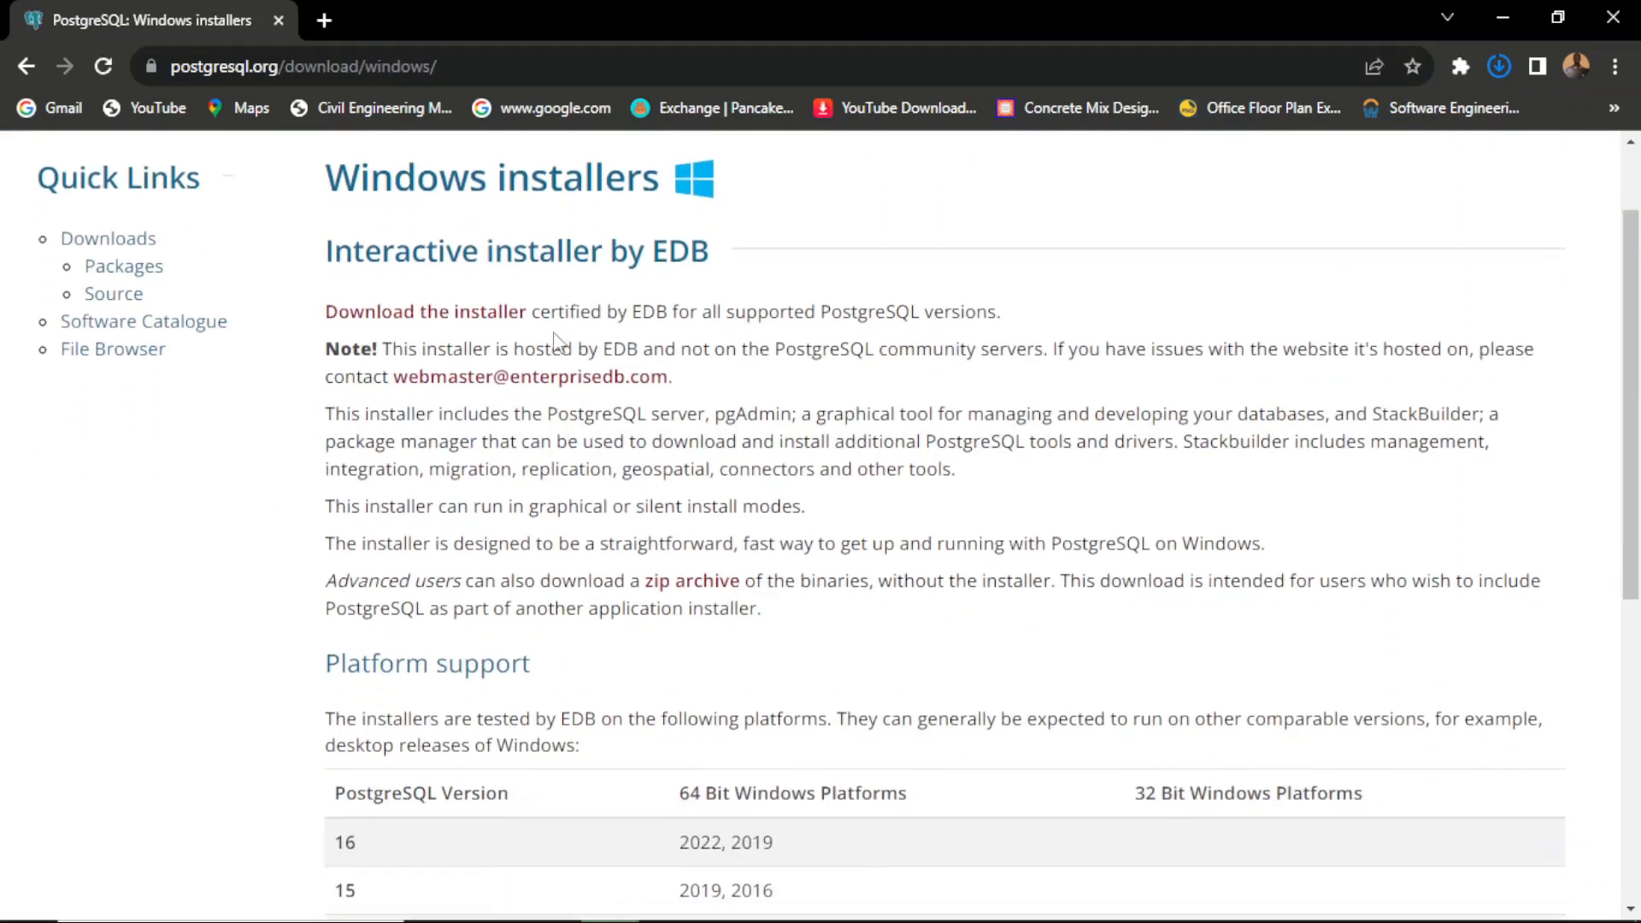
pyautogui.click(399, 329)
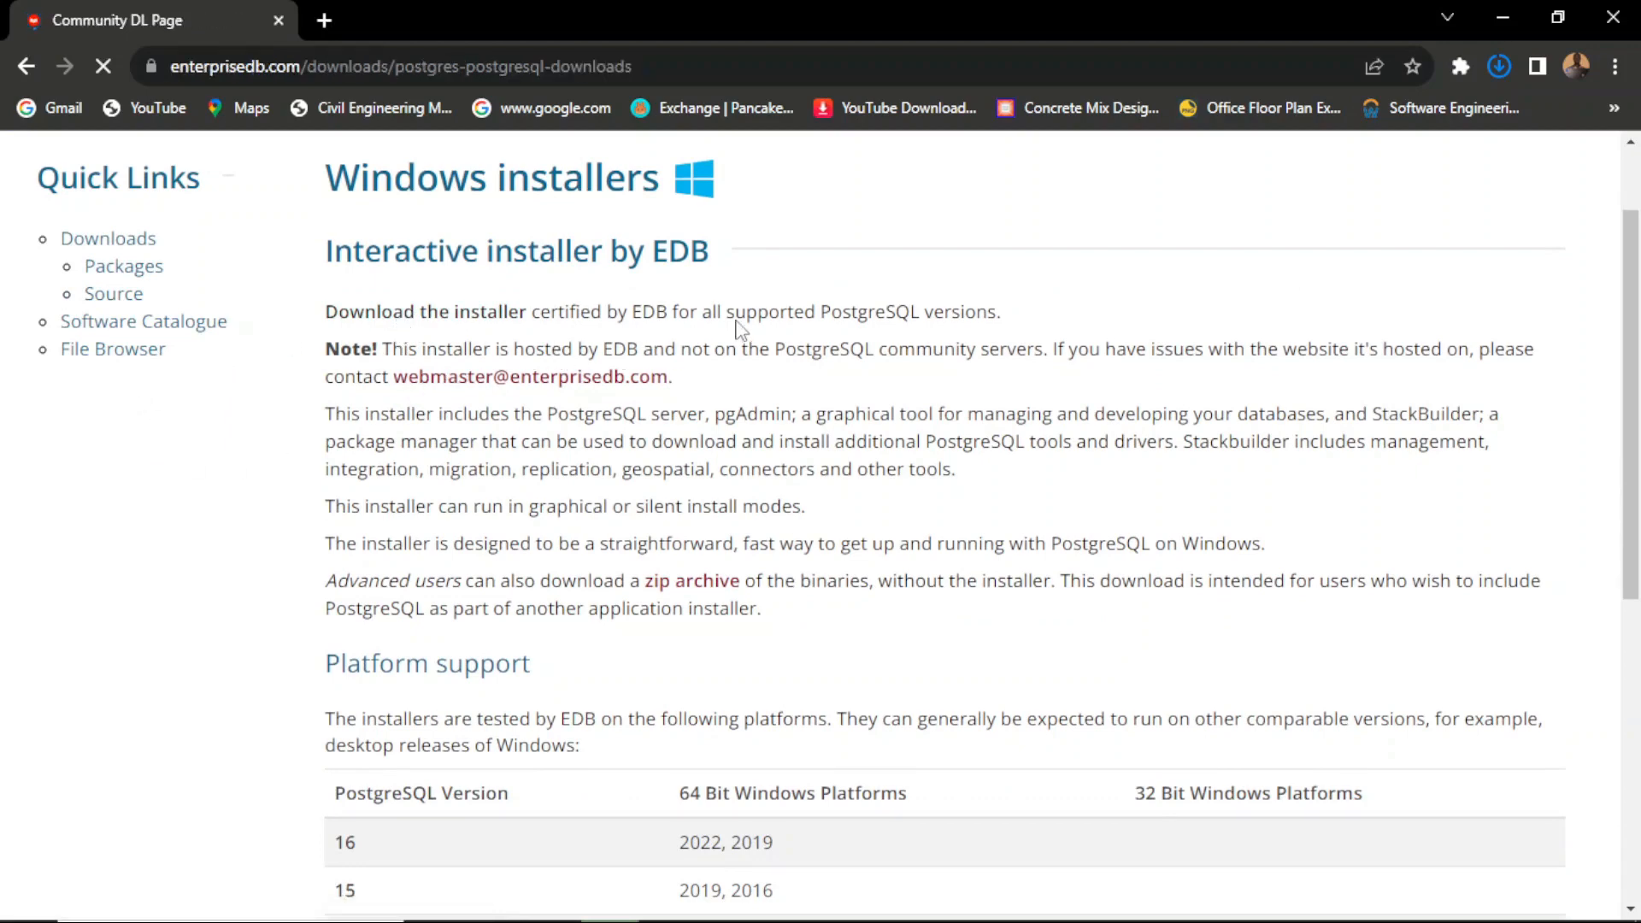
# Step: Download the PostgreSQL 16.1 installer for Windows x86-64
pyautogui.scroll(-3, 863, 372)
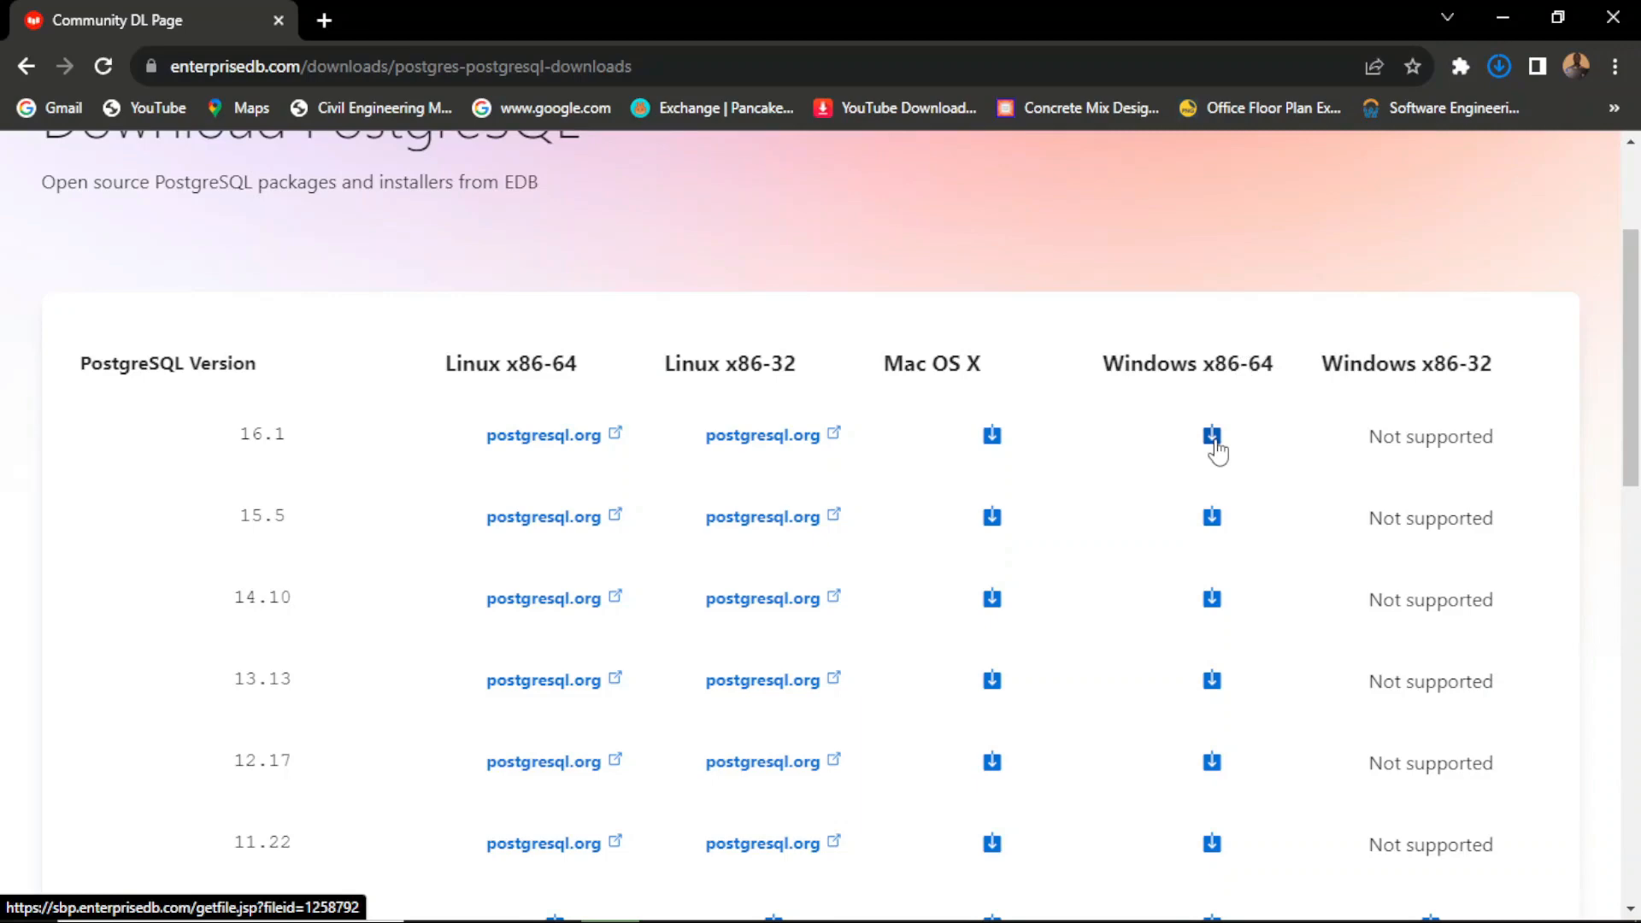
pyautogui.click(1213, 437)
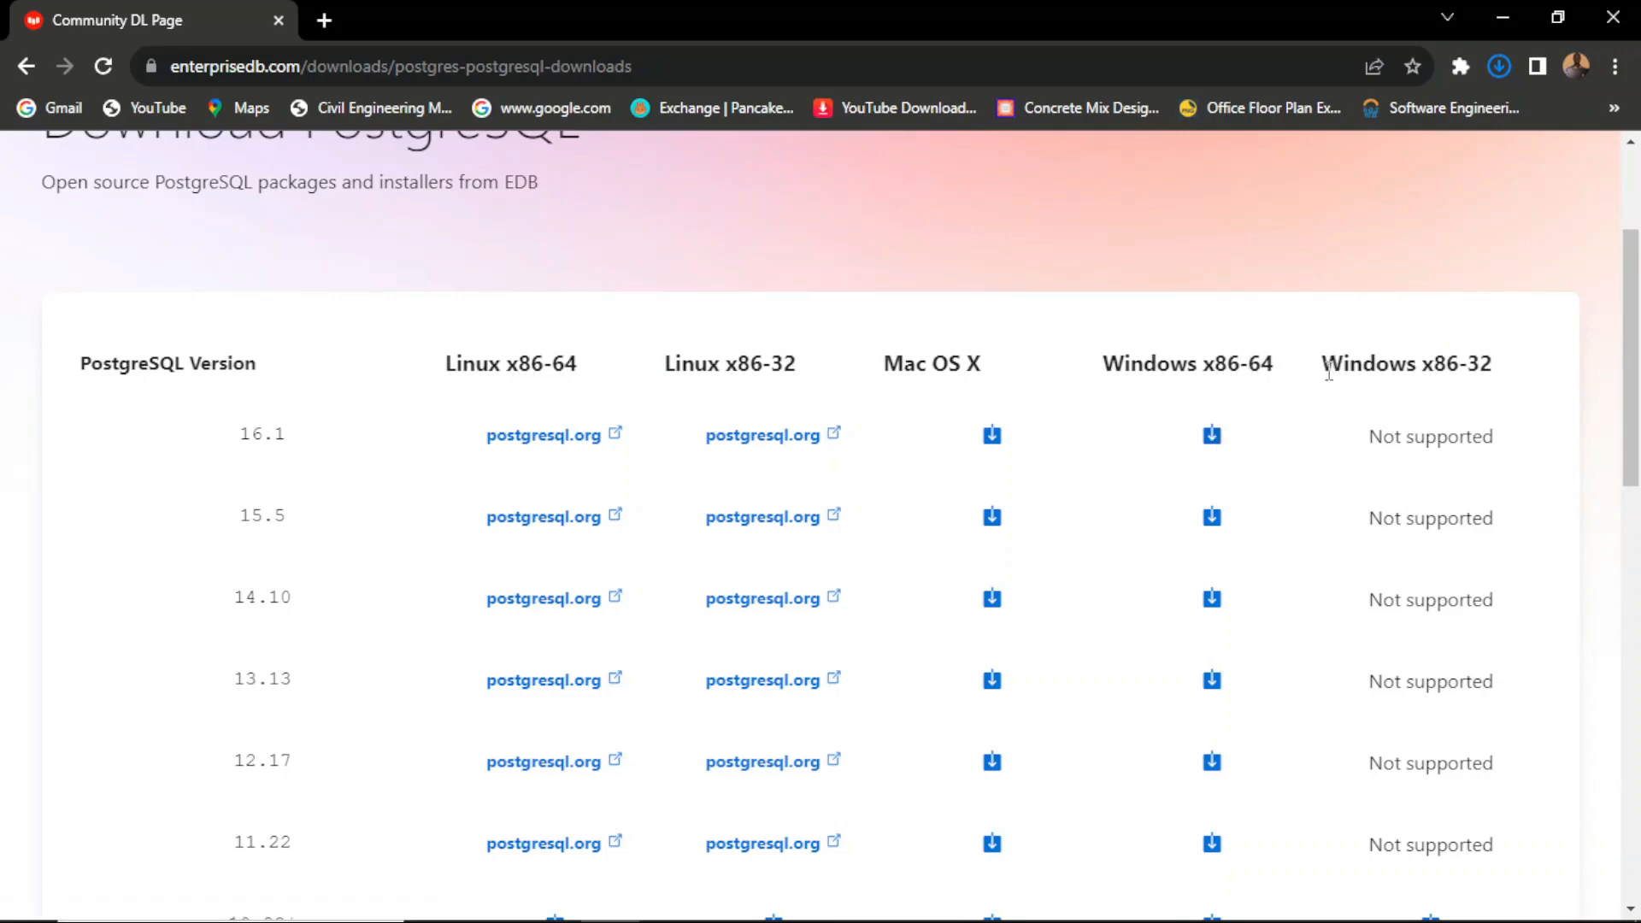
pyautogui.scroll(-4, 1330, 393)
pyautogui.scroll(4, 1330, 403)
pyautogui.scroll(-4, 1468, 369)
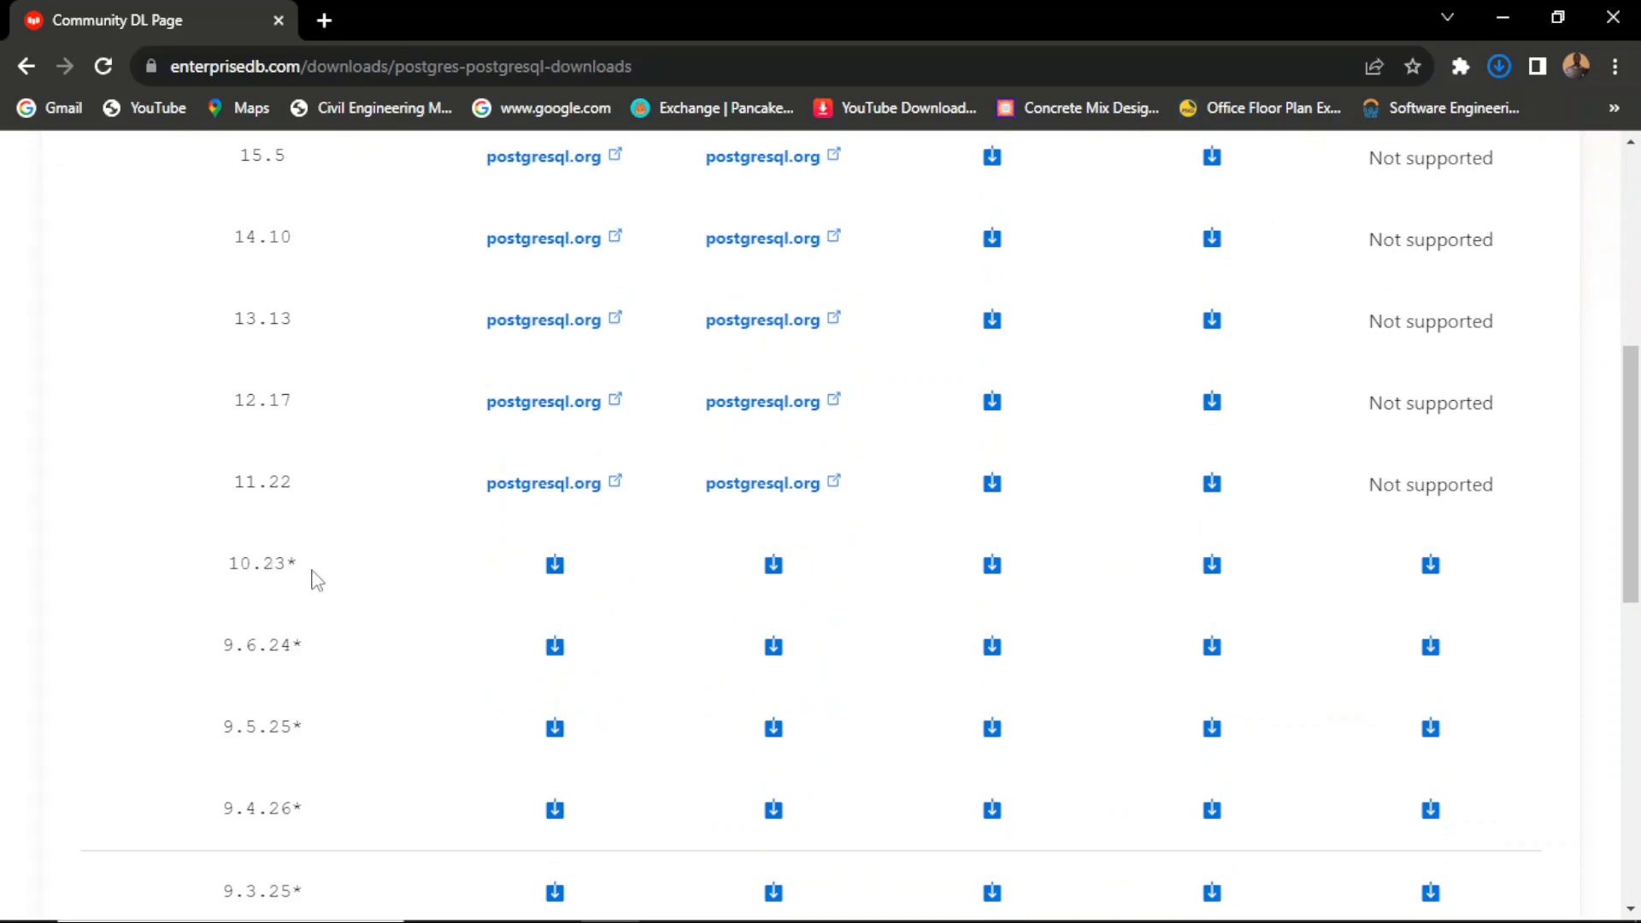
pyautogui.scroll(4, 1374, 431)
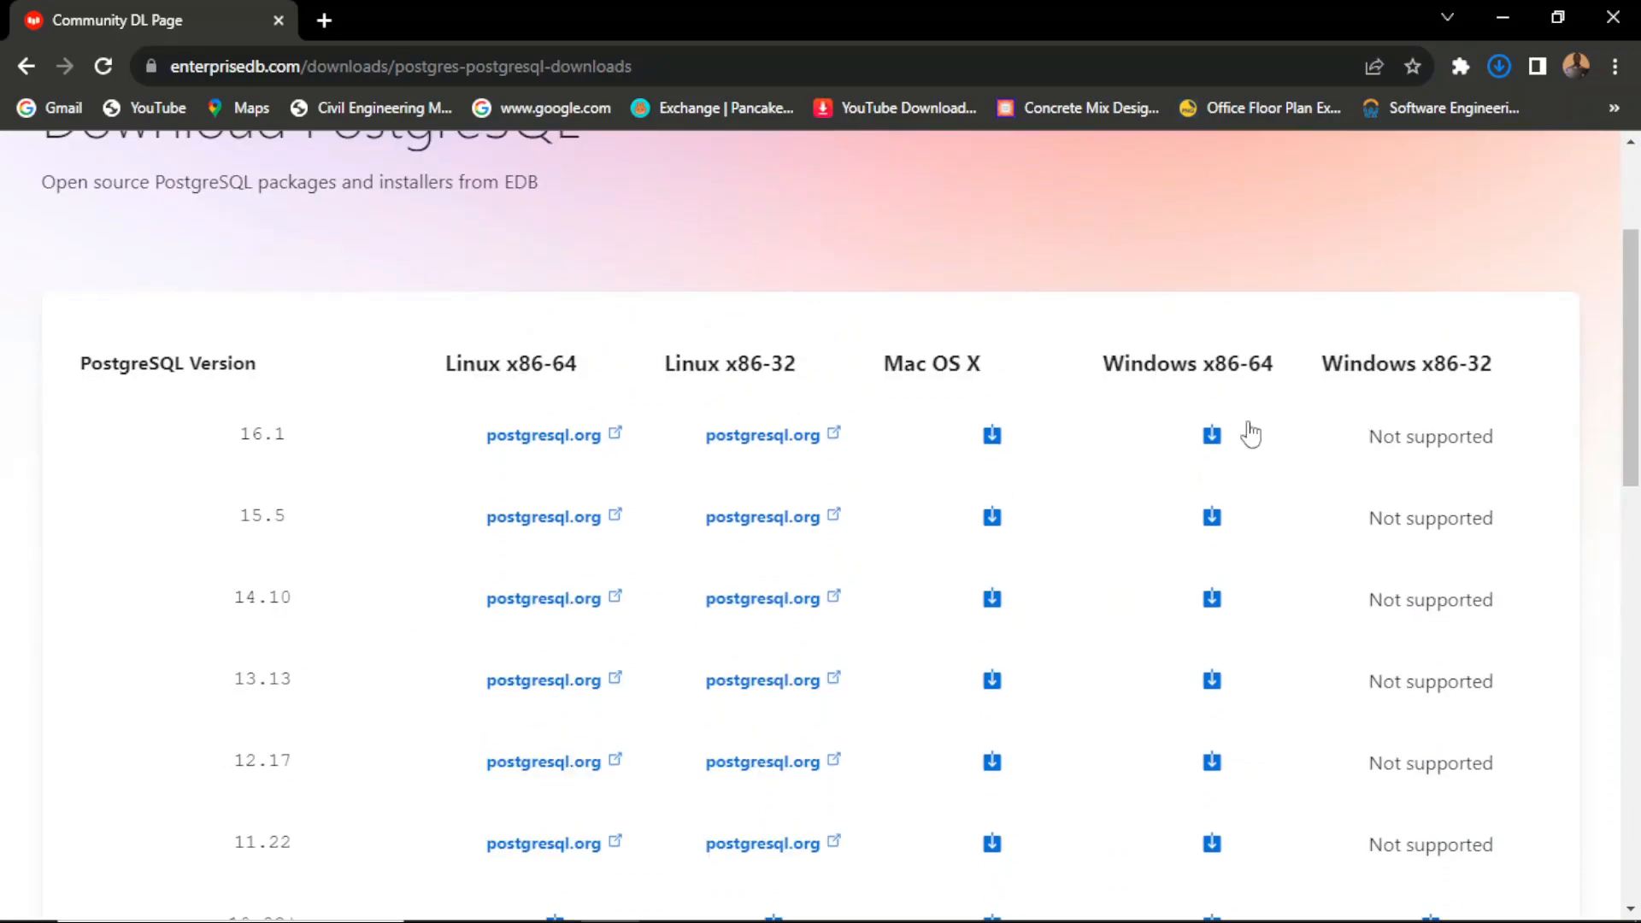
pyautogui.click(1213, 441)
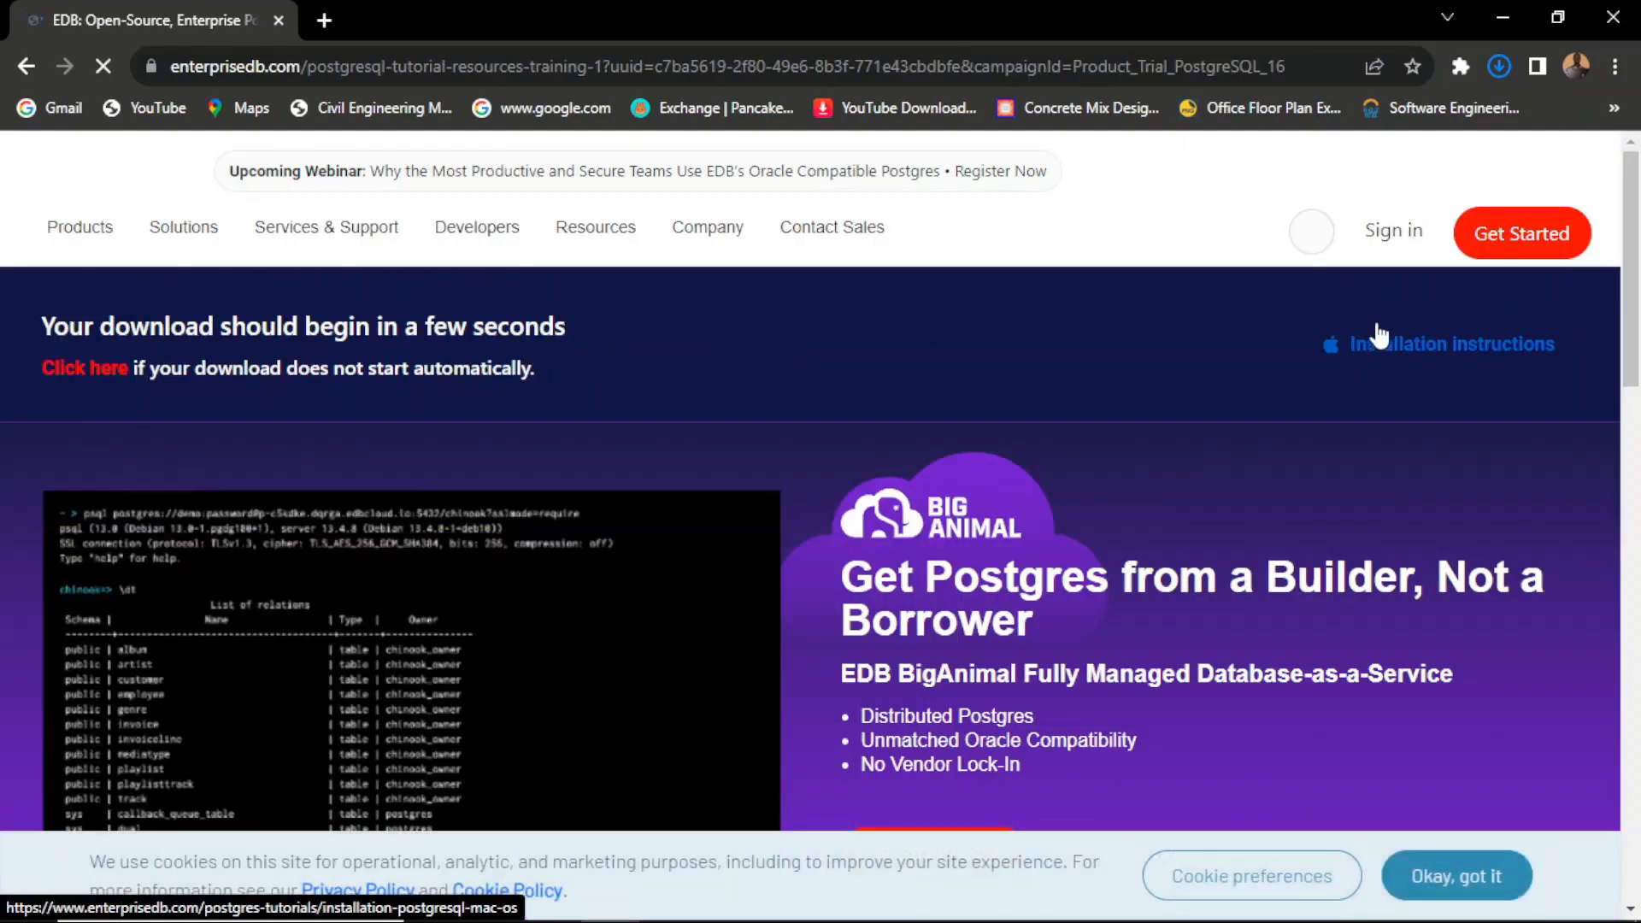
# Step: Open the downloaded postgresql-16.1-1-windows-x64 file from the Downloads folder to launch the setup wizard
pyautogui.scroll(-3, 1377, 332)
pyautogui.scroll(3, 1373, 322)
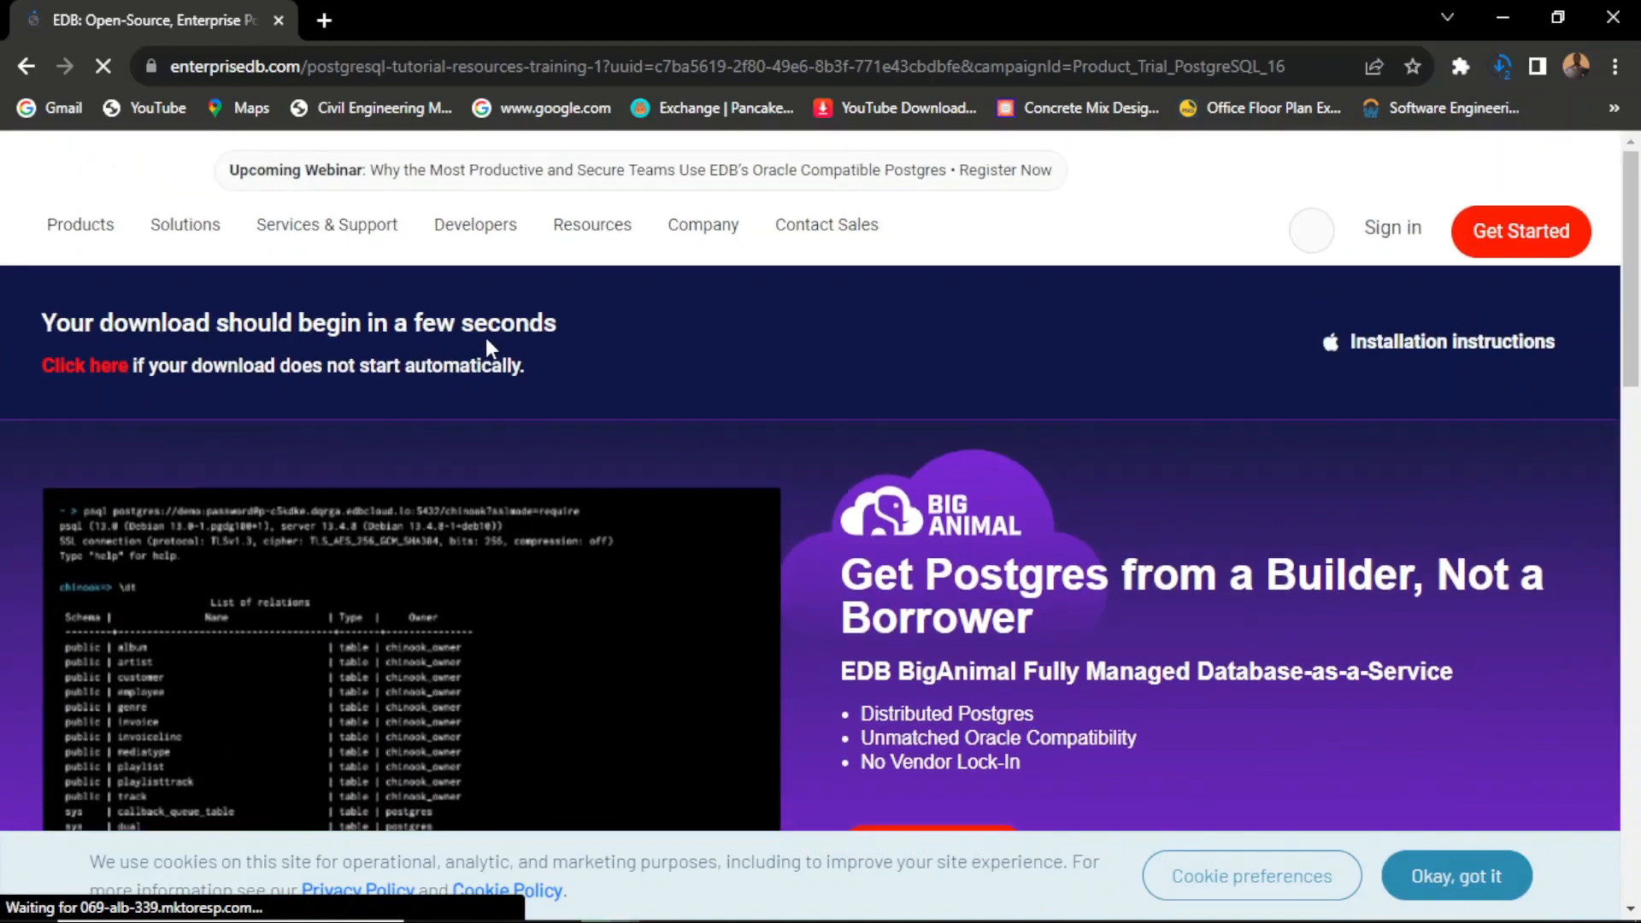
pyautogui.click(1501, 69)
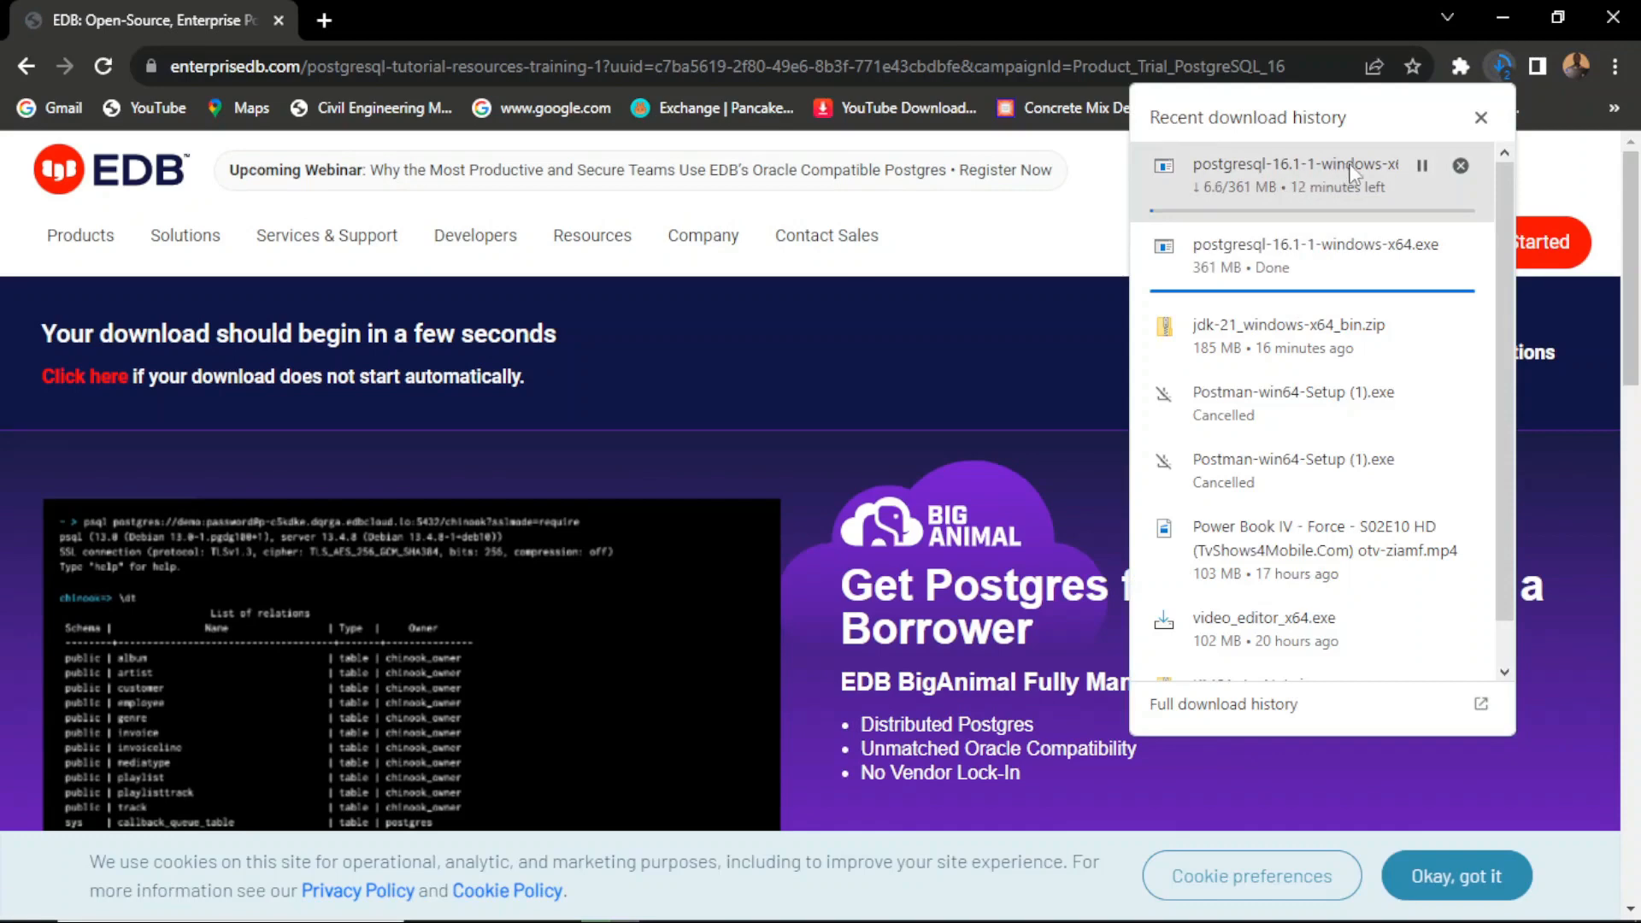
pyautogui.click(1064, 239)
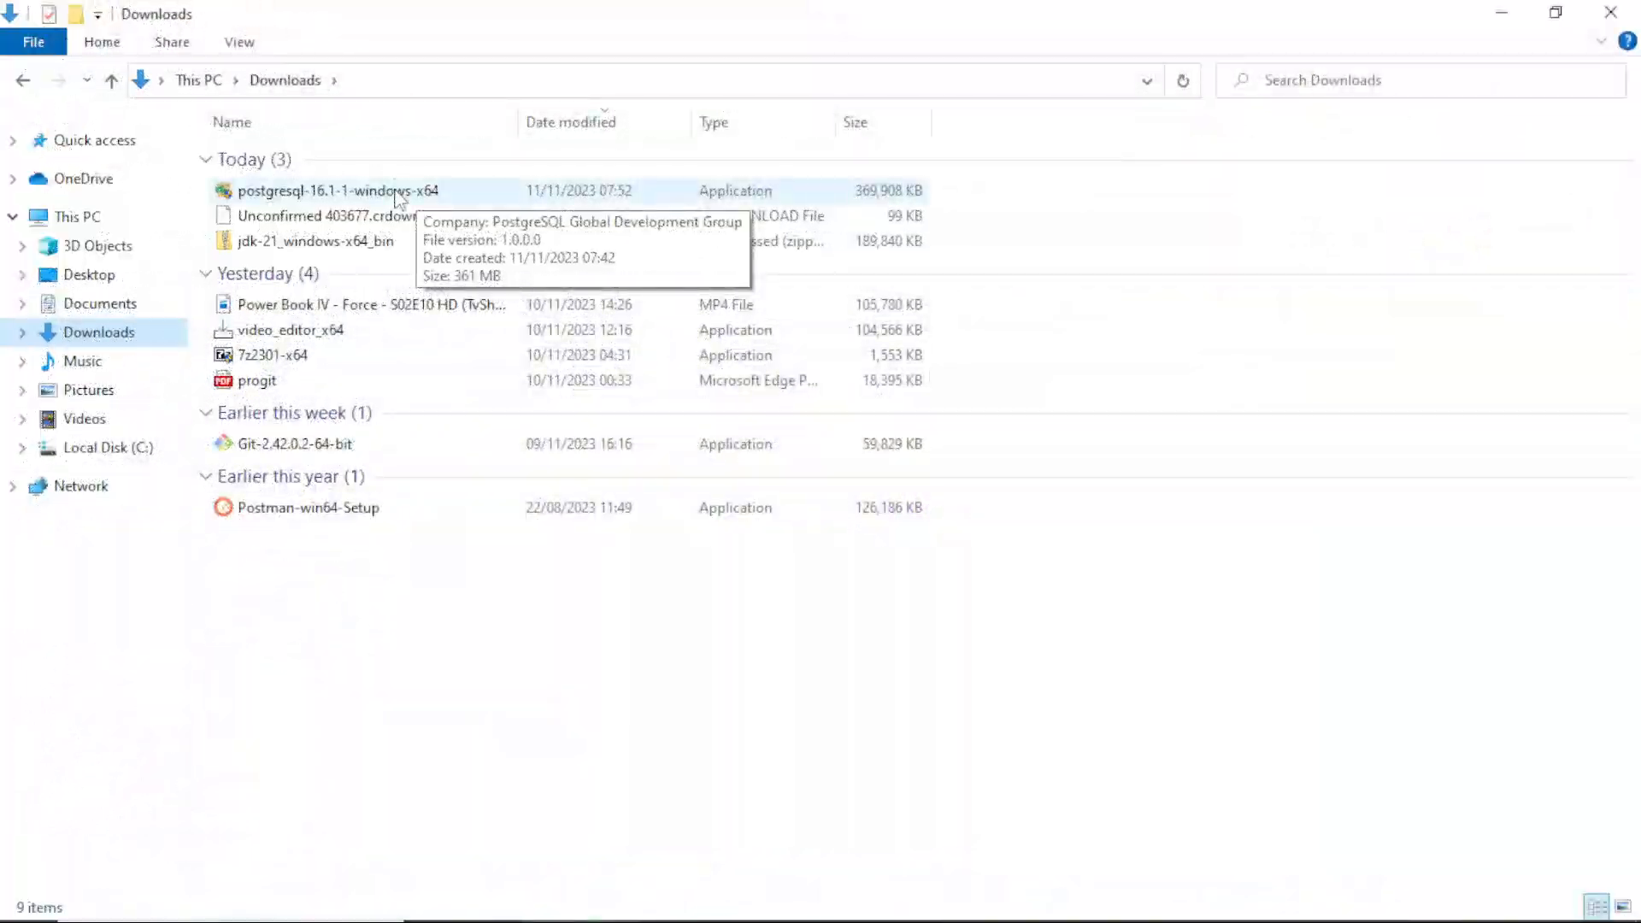
pyautogui.doubleClick(398, 193)
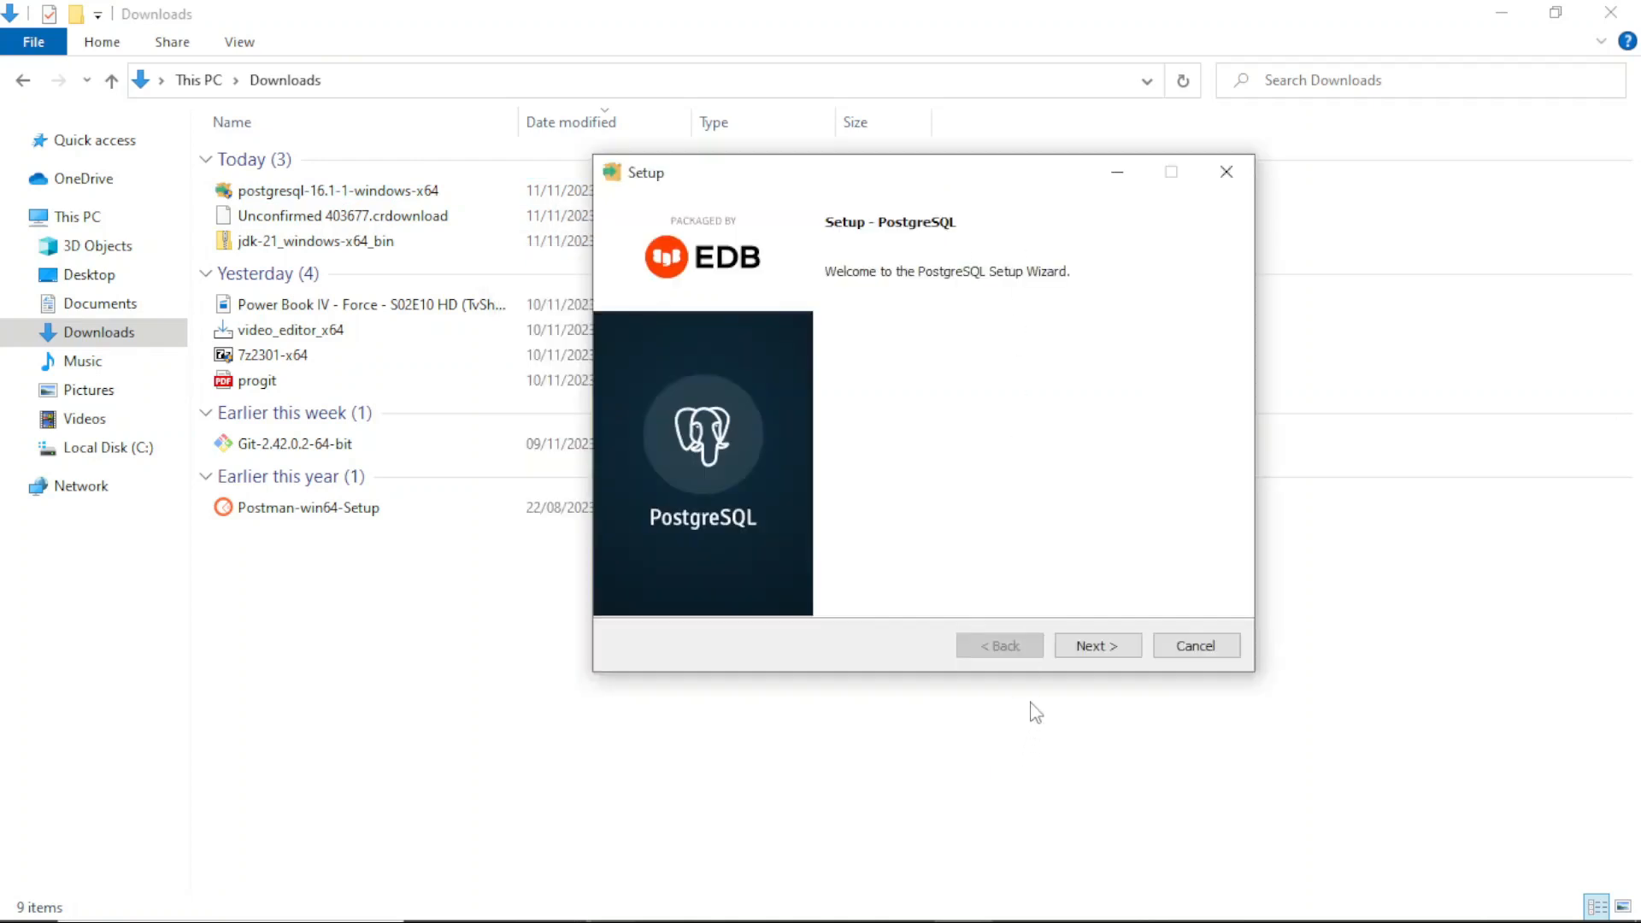
# Step: Advance through the setup wizard keeping the default installation directory, all components and the default data directory
pyautogui.click(1075, 647)
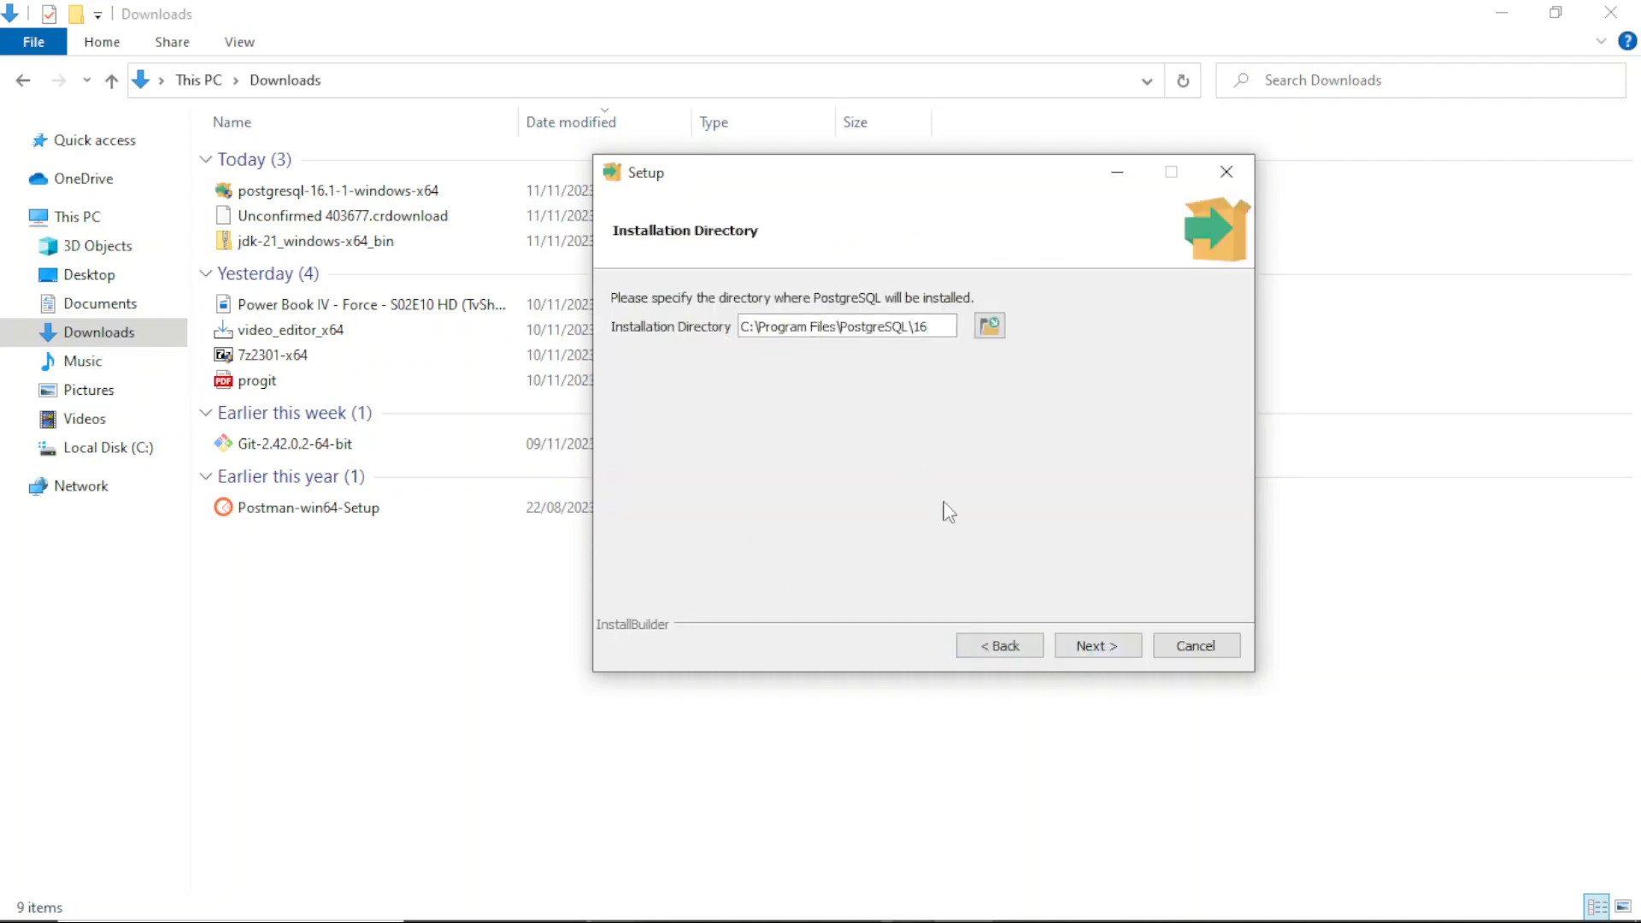
pyautogui.click(1101, 654)
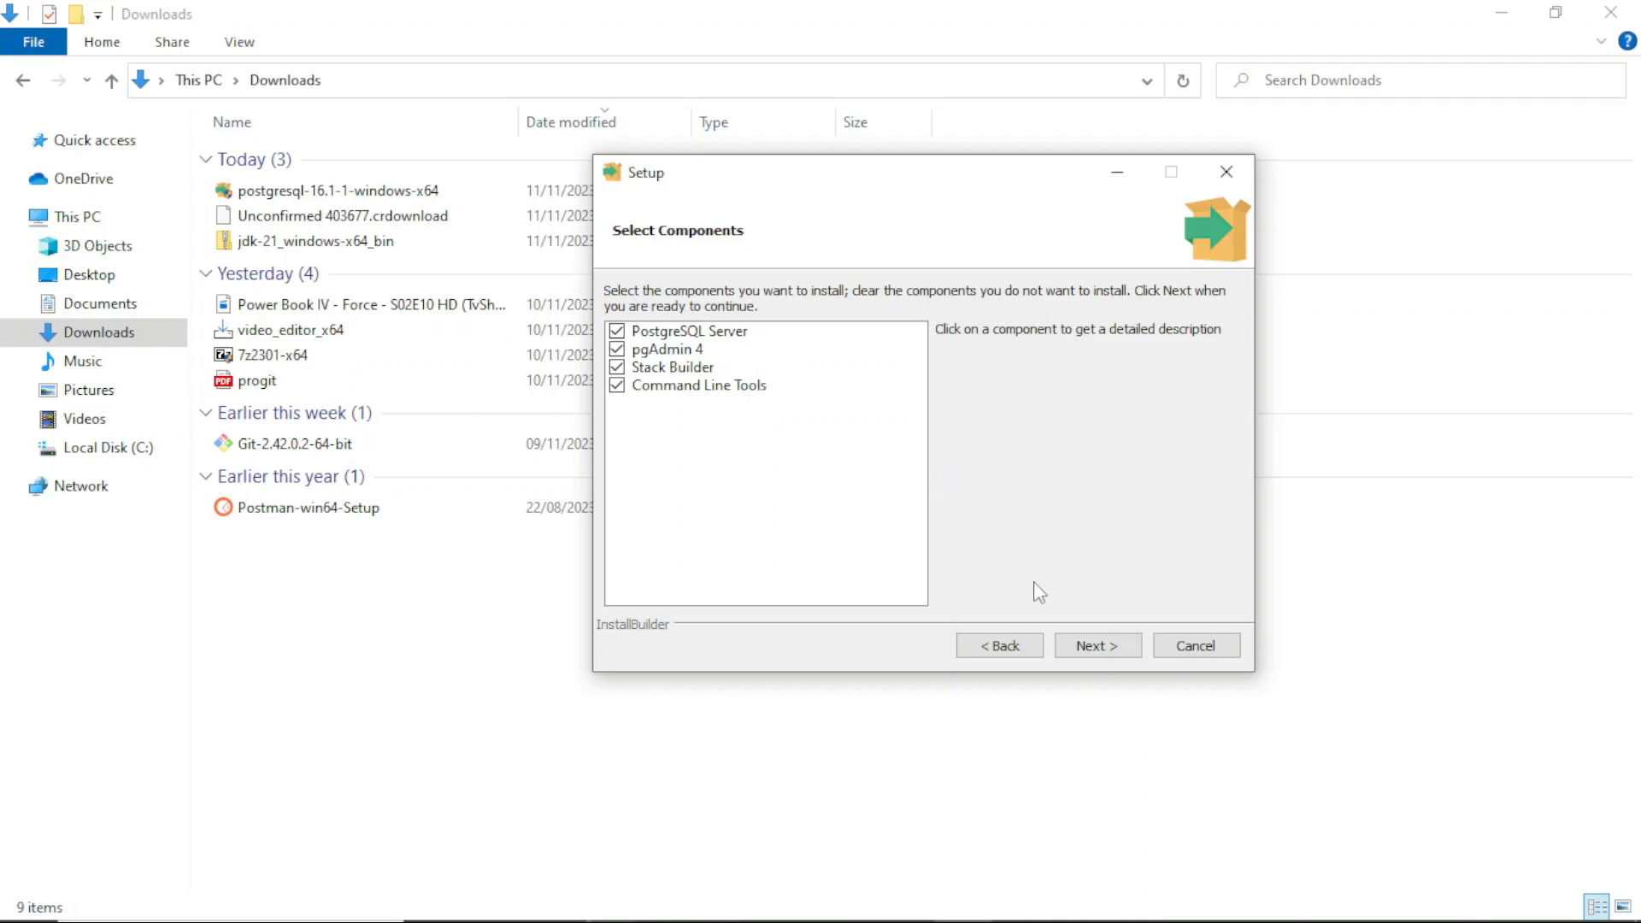
pyautogui.click(1101, 649)
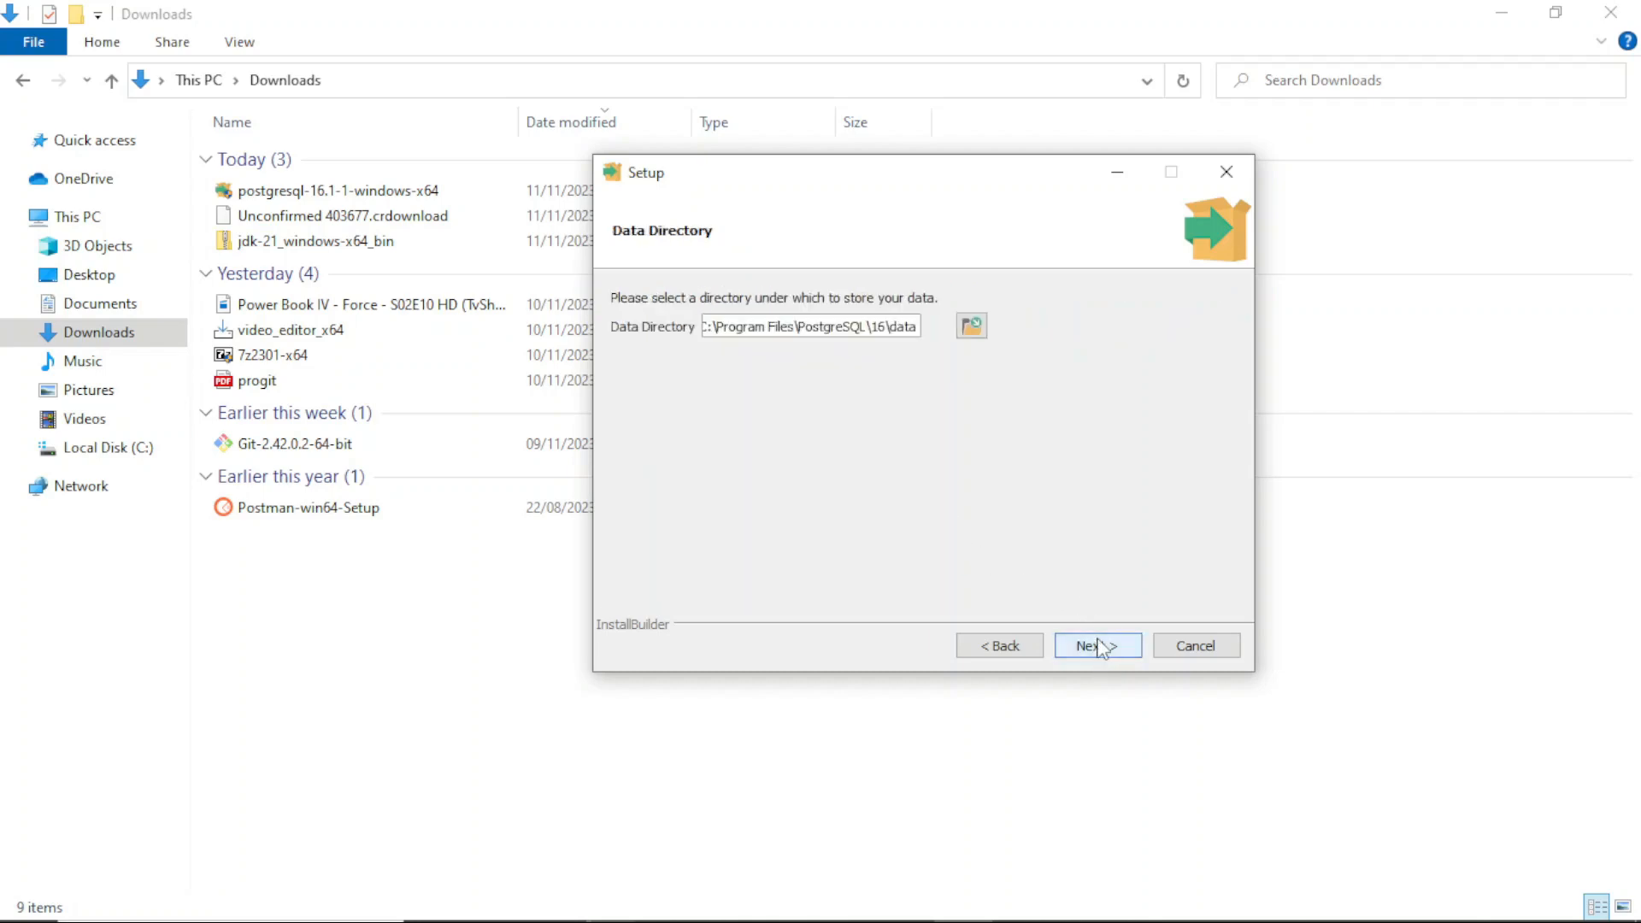
pyautogui.click(1088, 654)
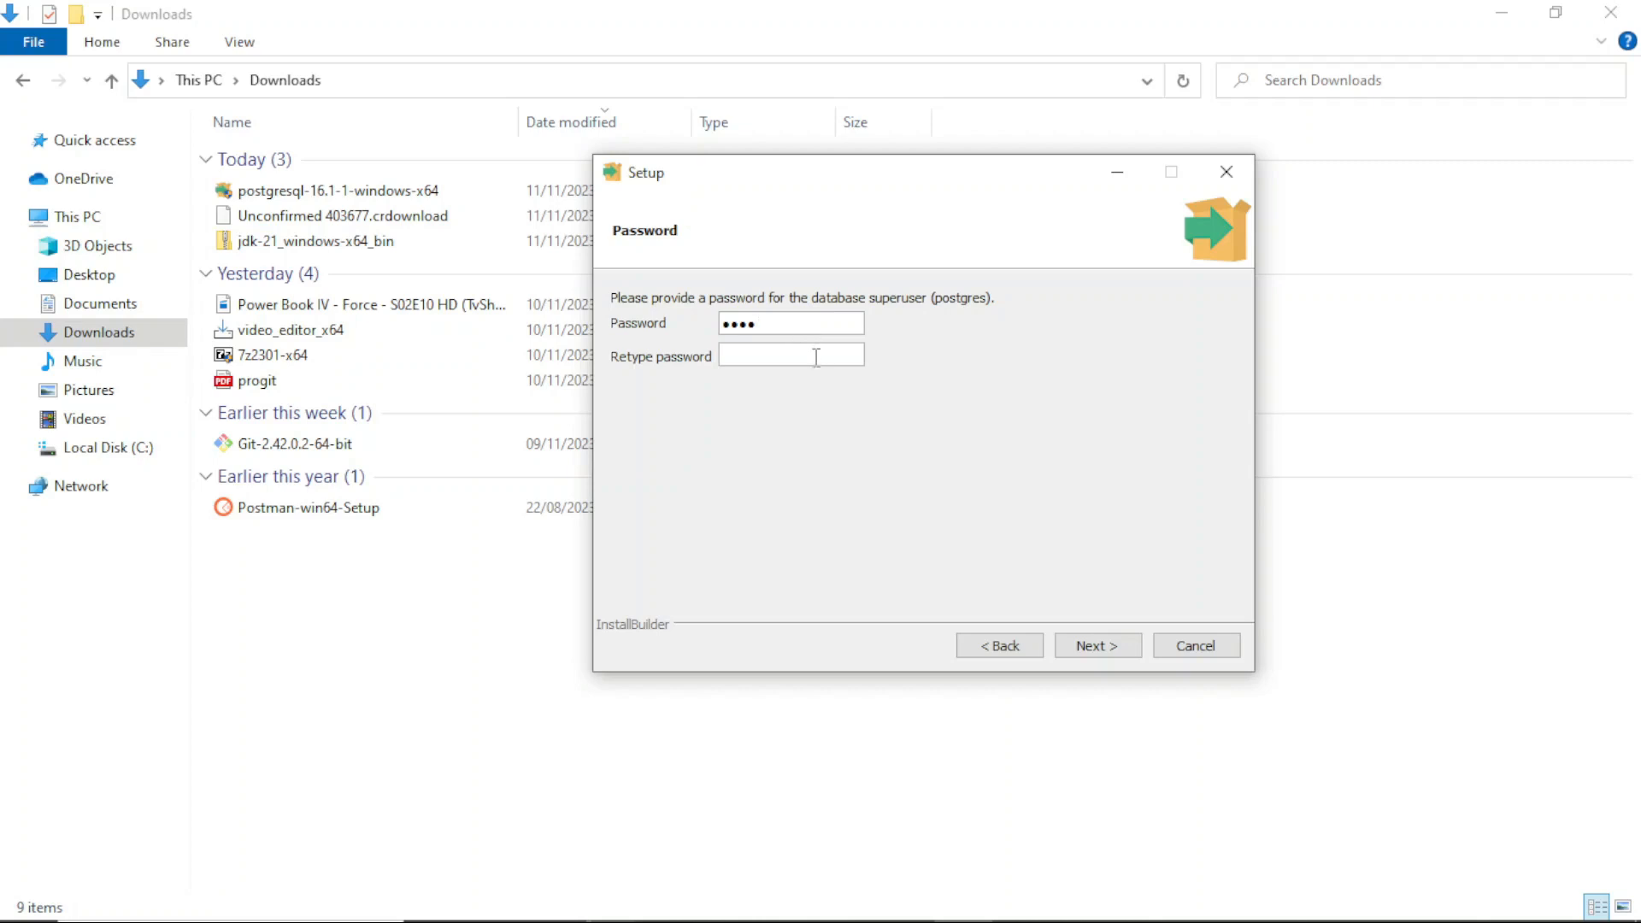
# Step: Retype the database superuser password in the confirmation field and continue
pyautogui.click(814, 358)
pyautogui.write('••••')
pyautogui.rightClick(814, 358)
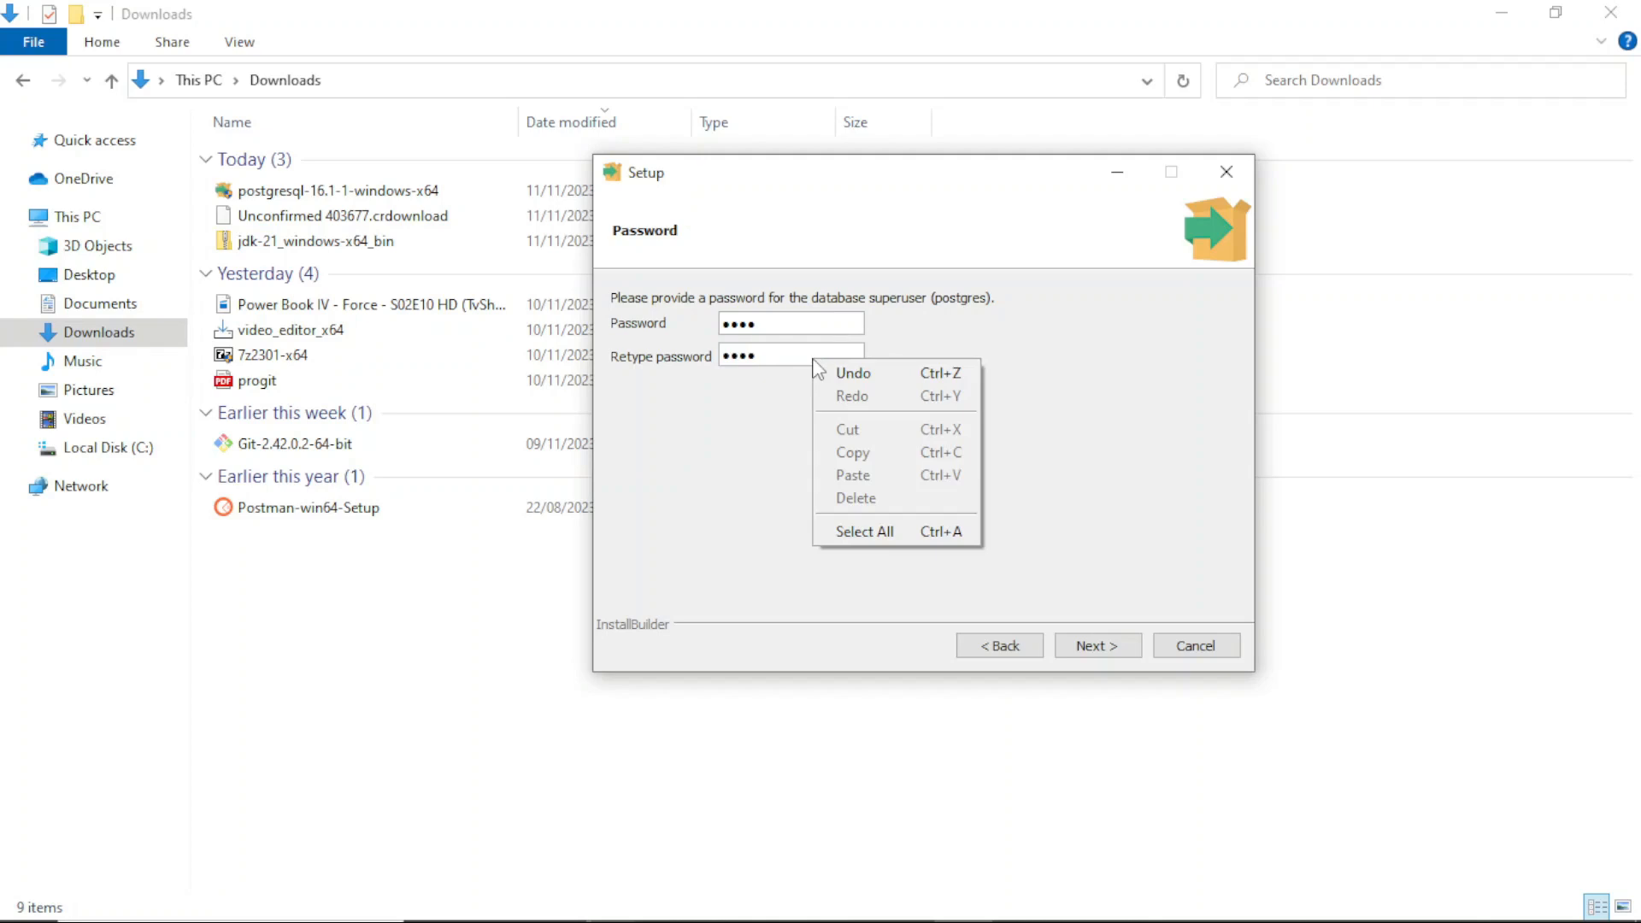
pyautogui.click(1008, 330)
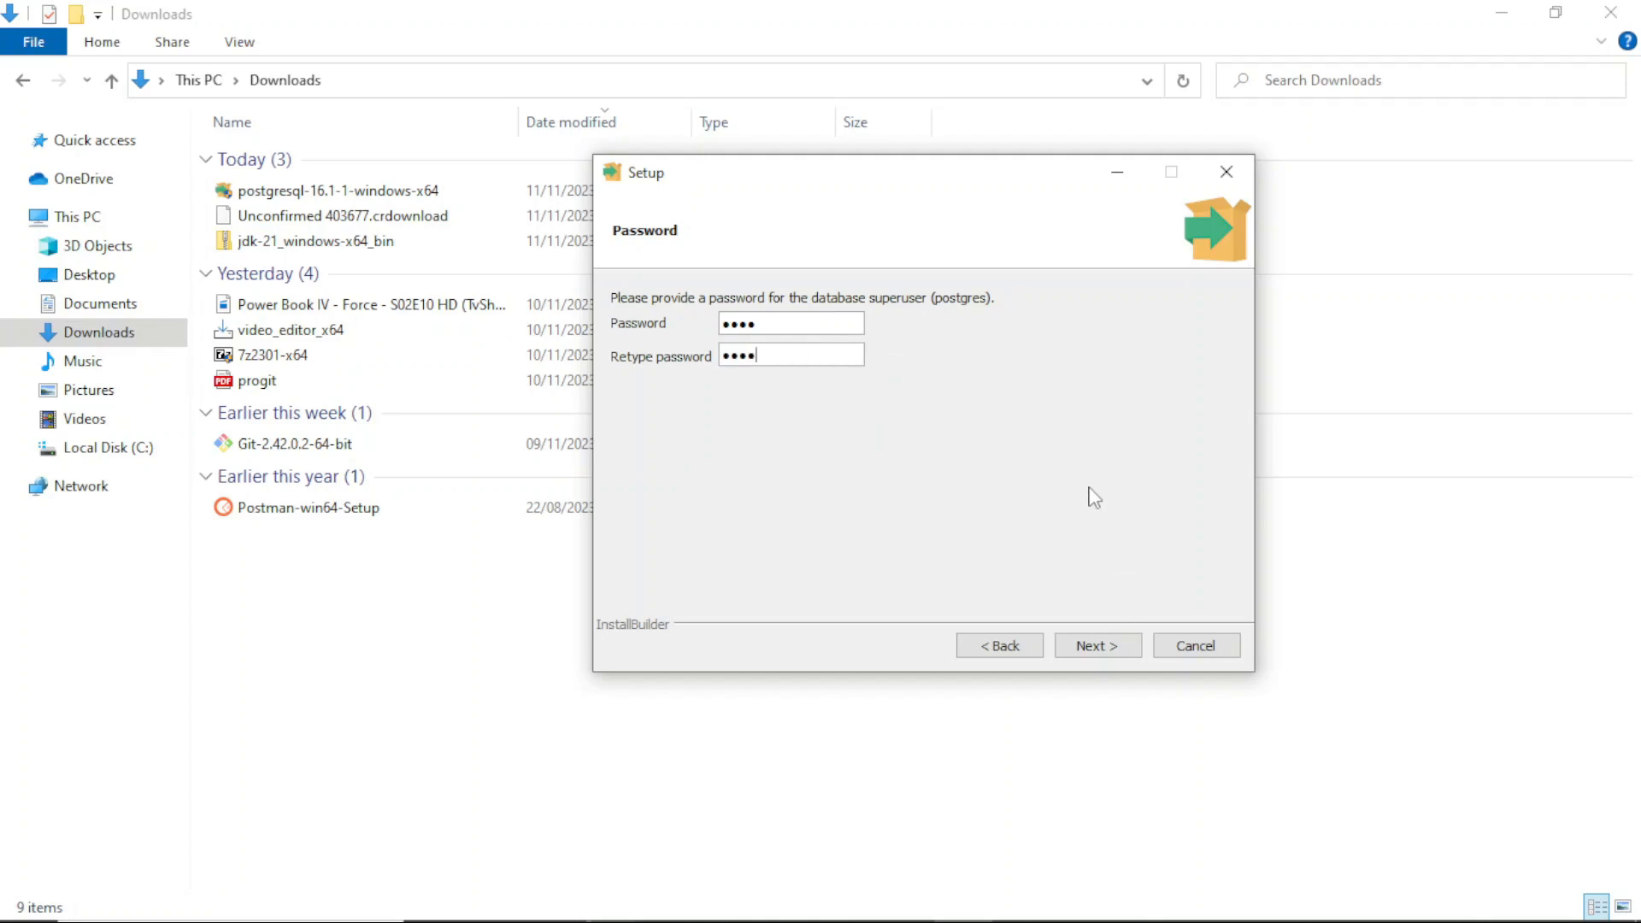
pyautogui.click(1102, 653)
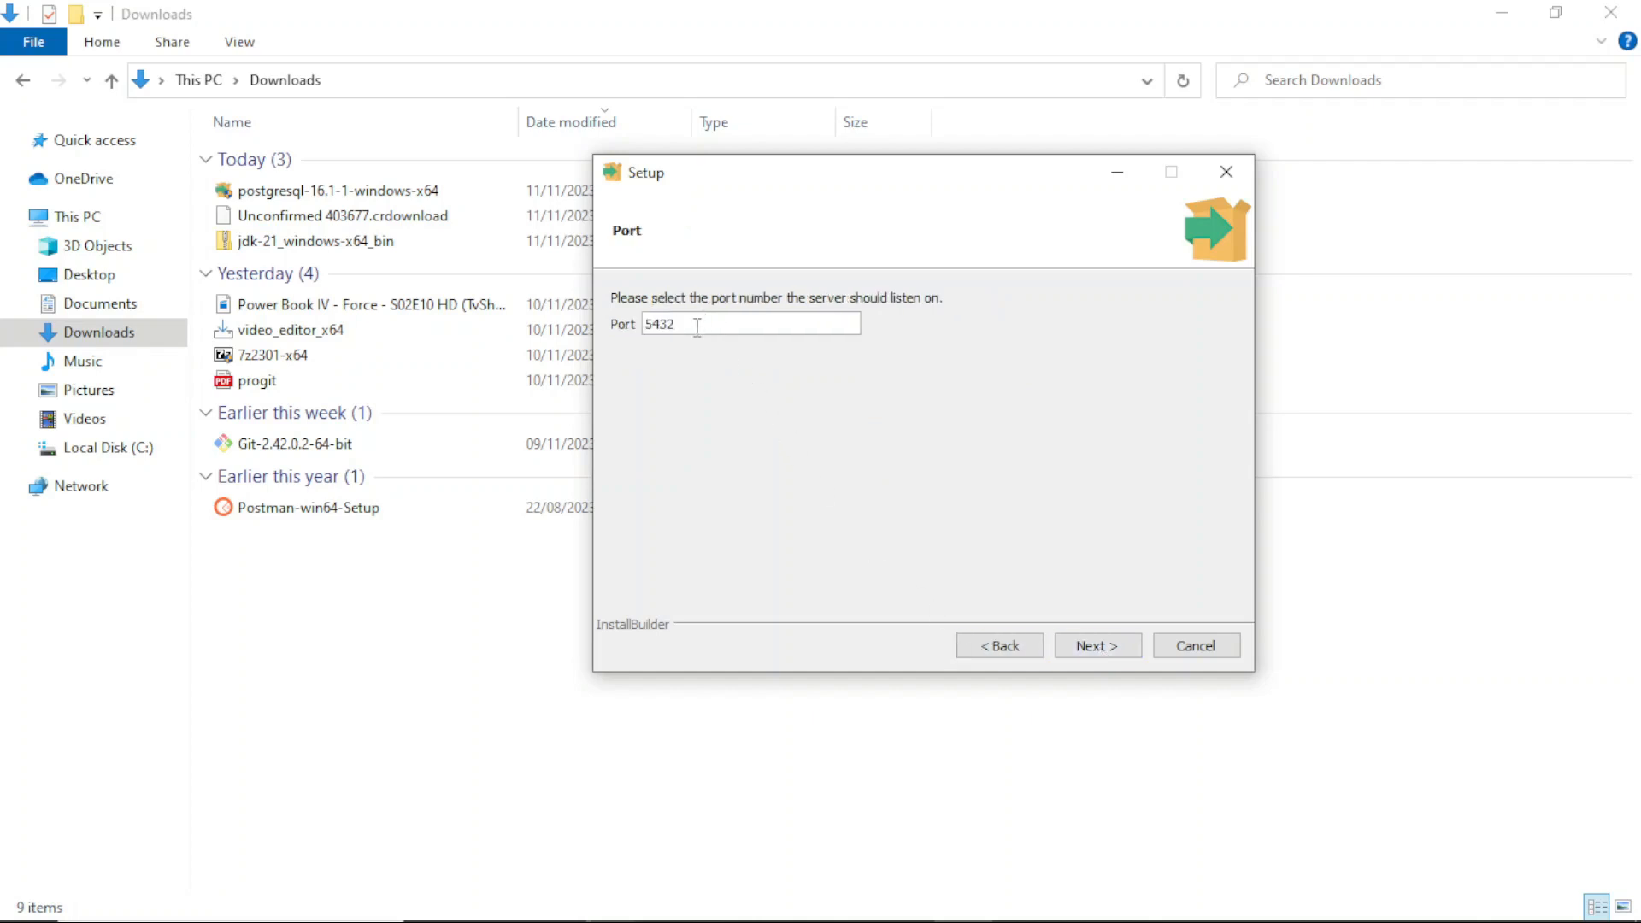
# Step: Keep port 5432 and the default locale, then start the installation
pyautogui.click(1108, 650)
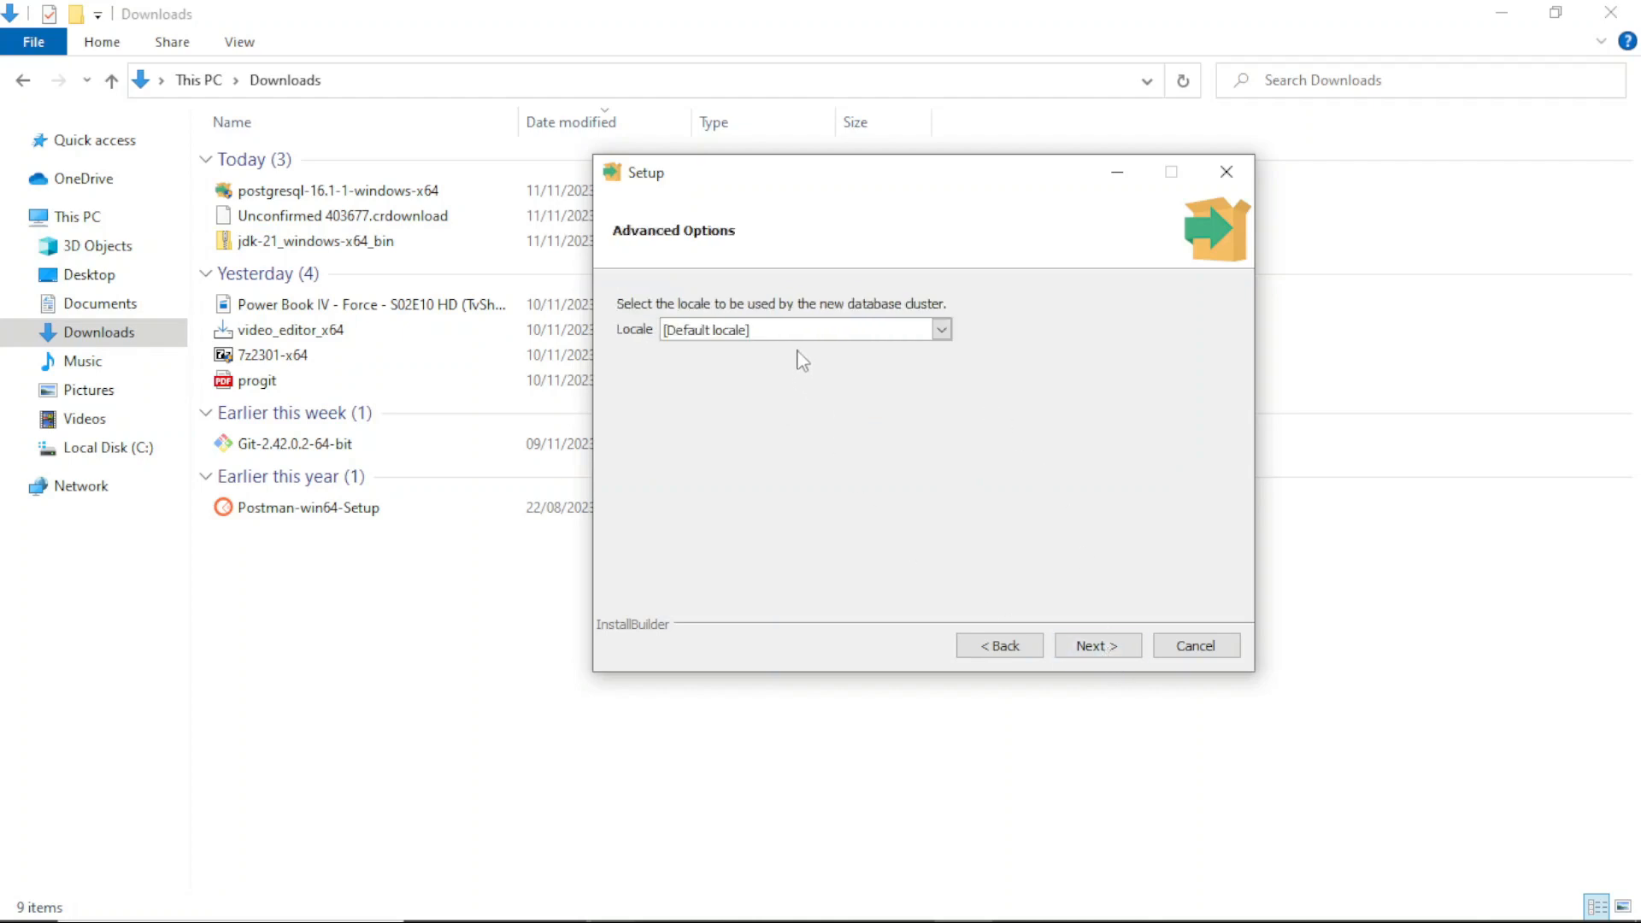
pyautogui.click(941, 329)
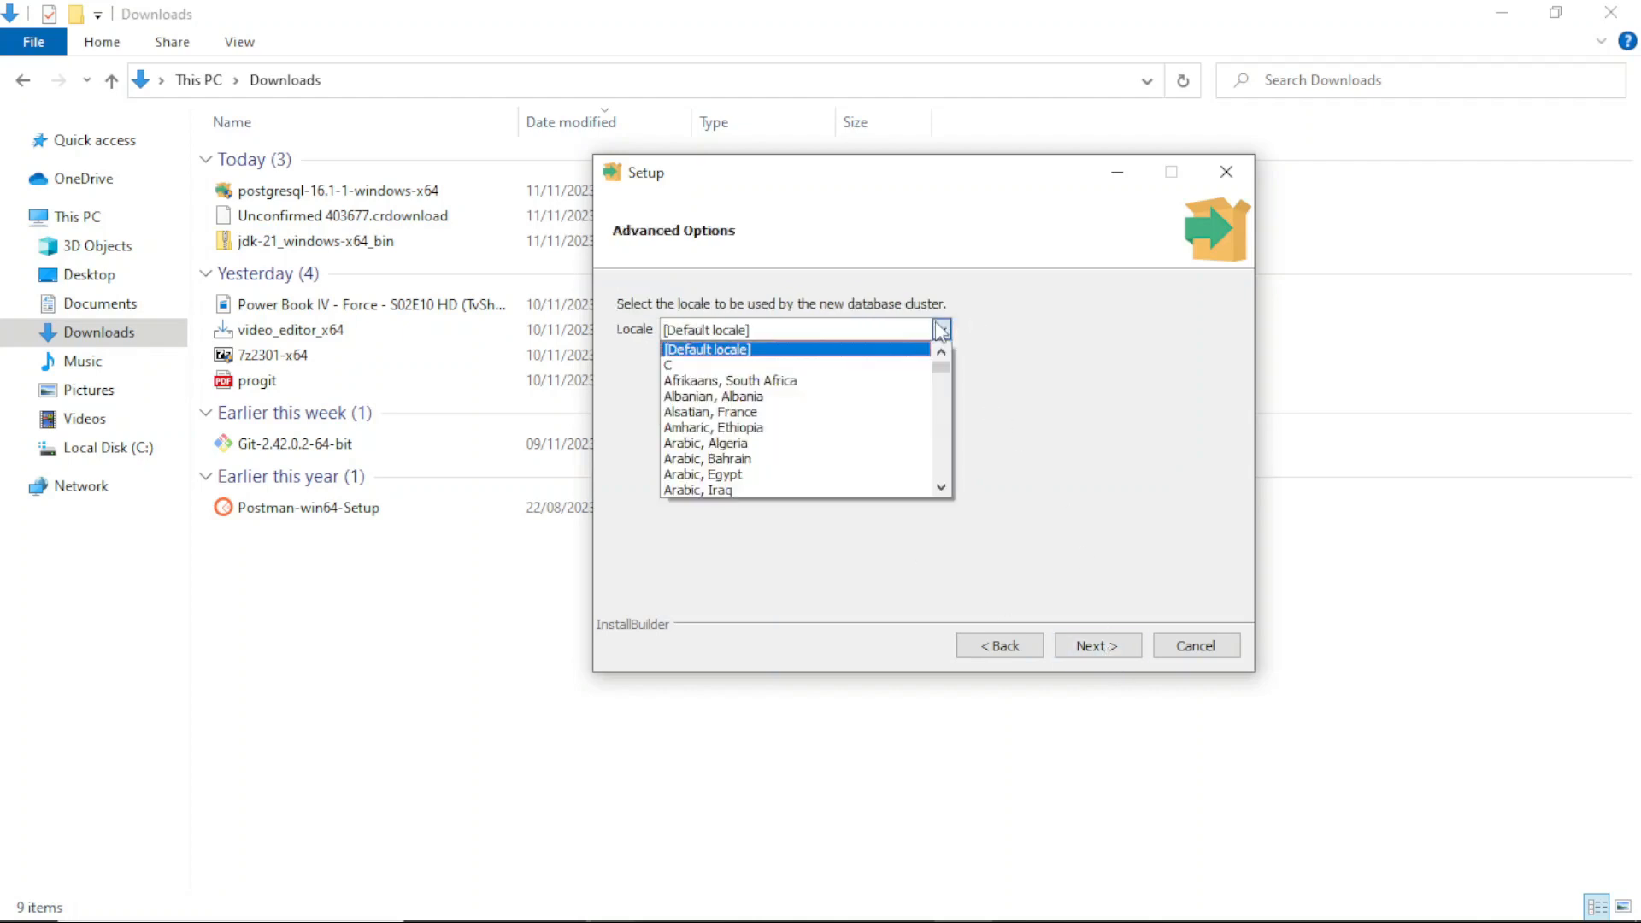
pyautogui.click(941, 330)
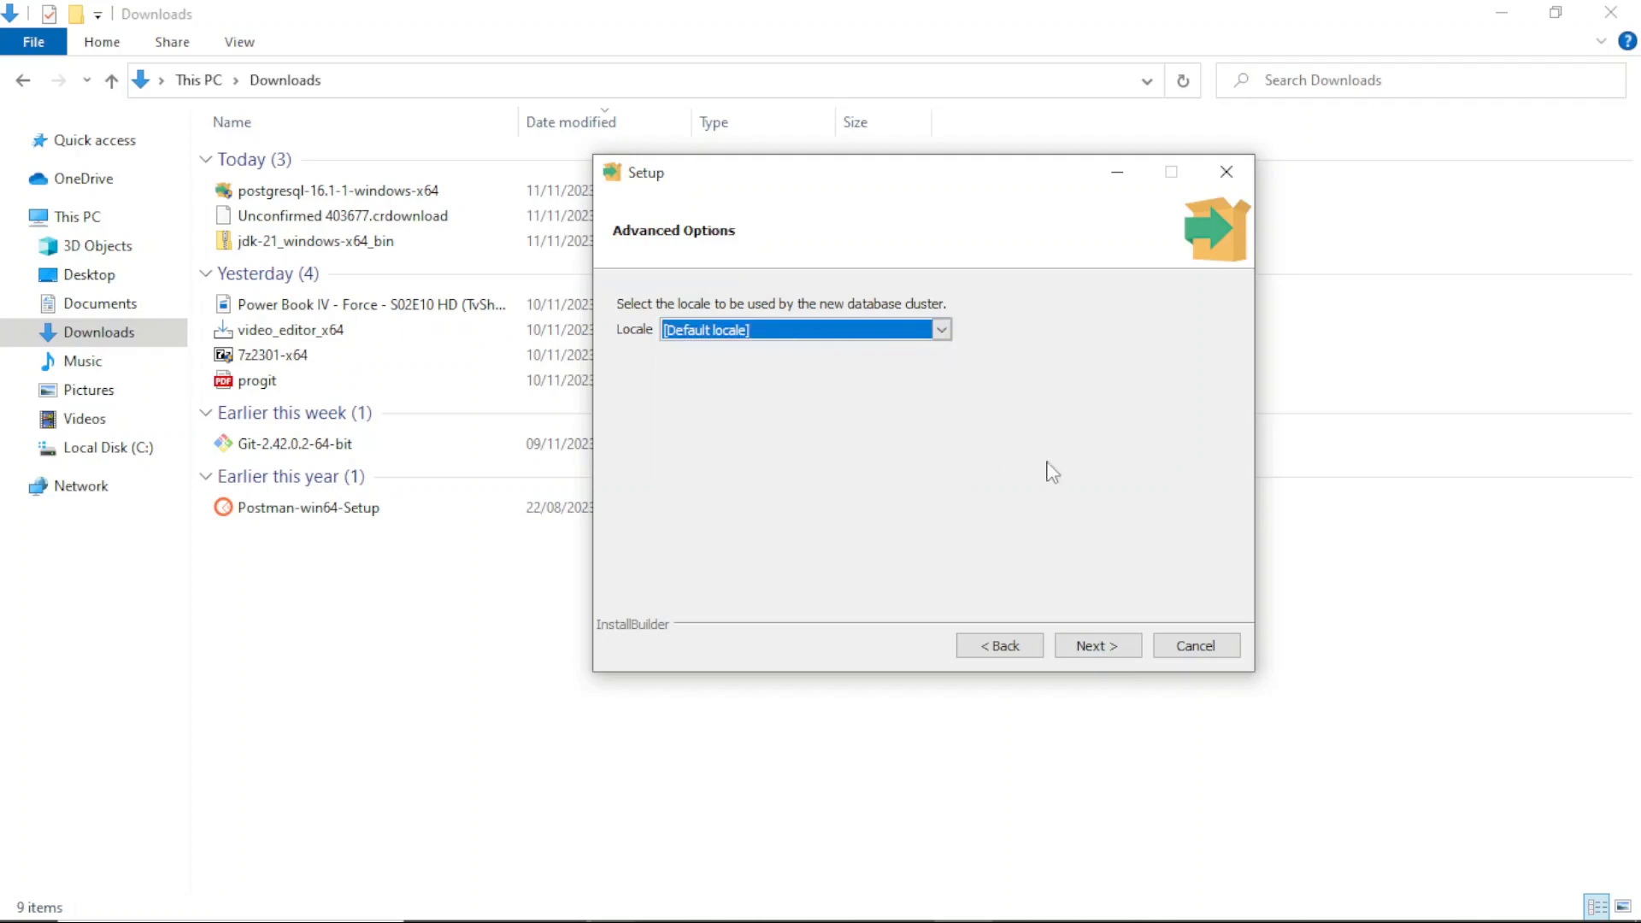
pyautogui.click(1137, 651)
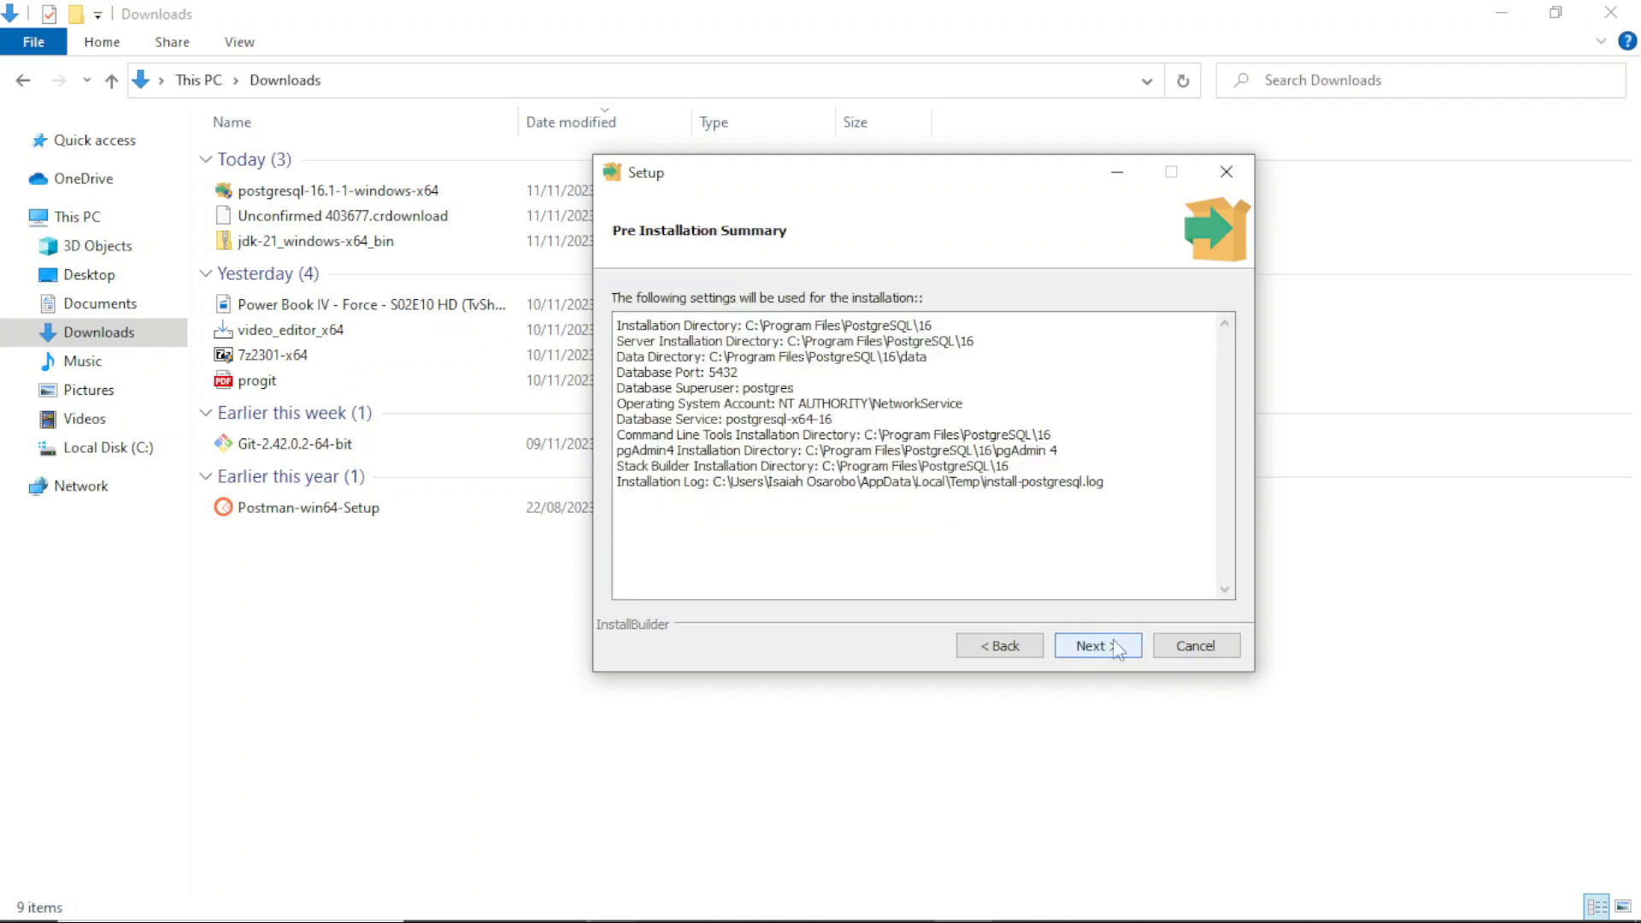
pyautogui.click(1099, 651)
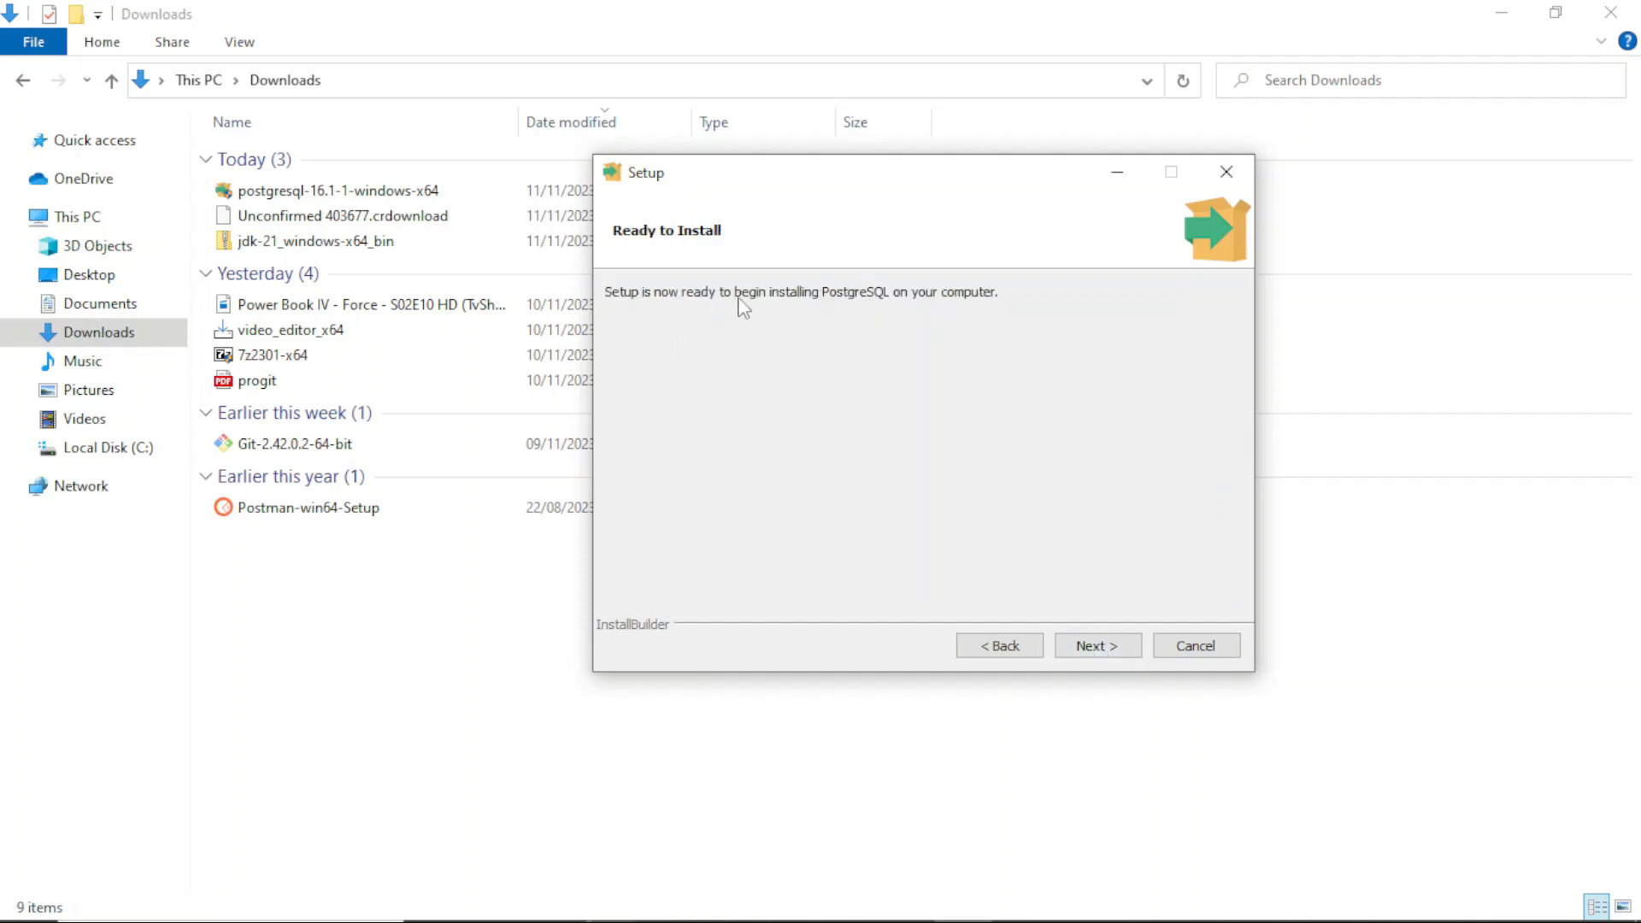
pyautogui.click(1107, 651)
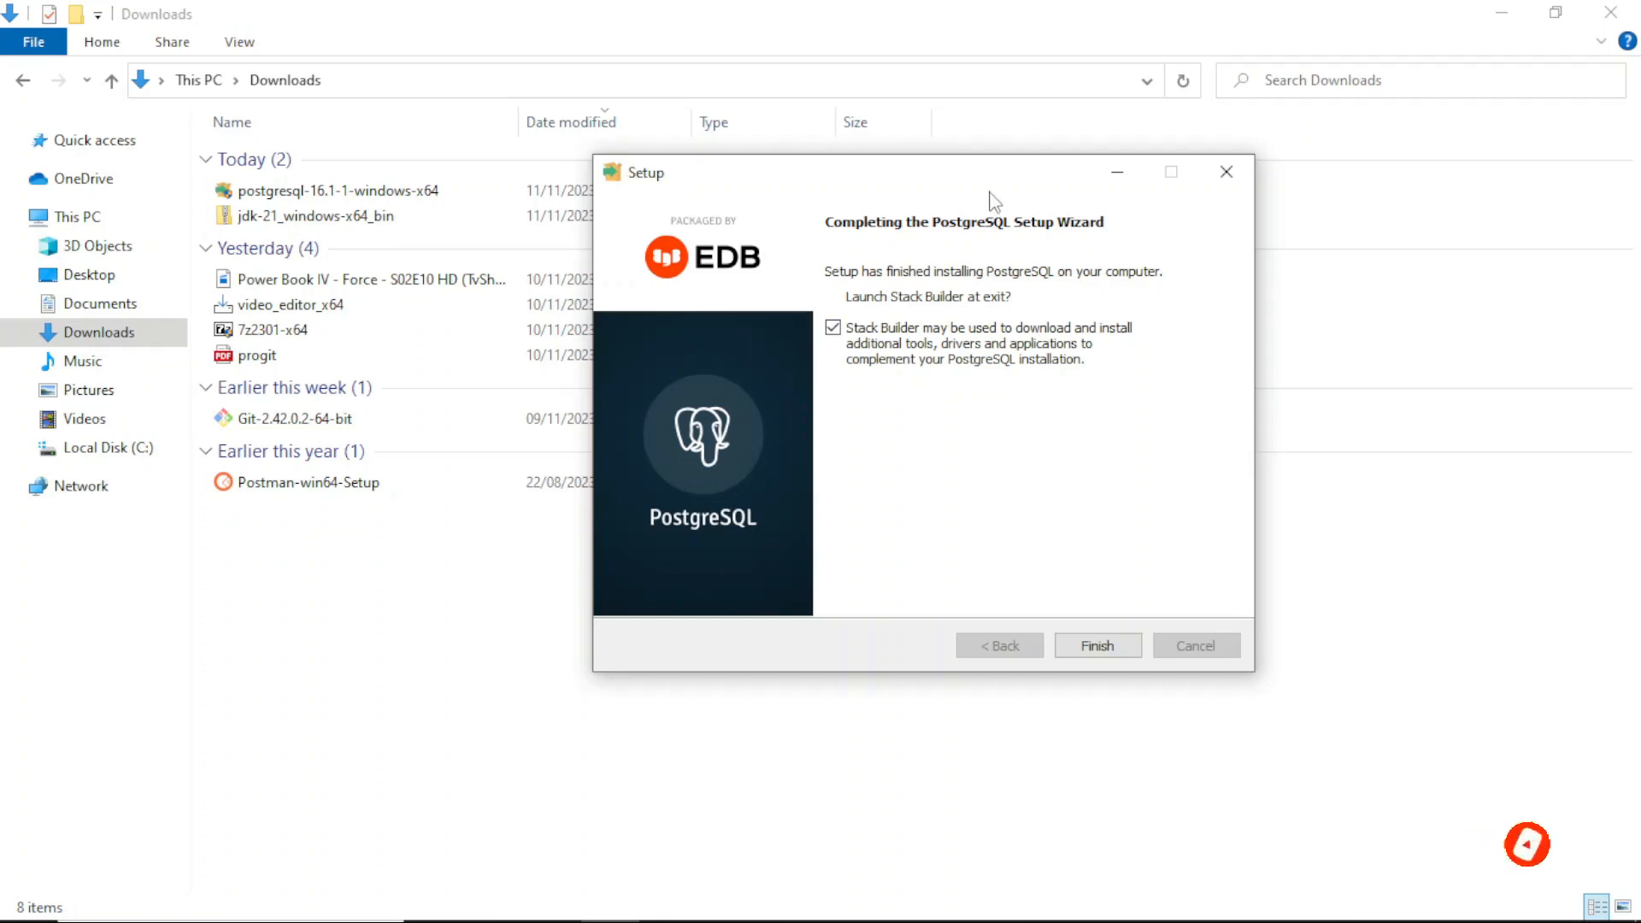
# Step: Disable launching Stack Builder at exit and finish the setup wizard
pyautogui.moveTo(997, 183); pyautogui.dragTo(992, 76)
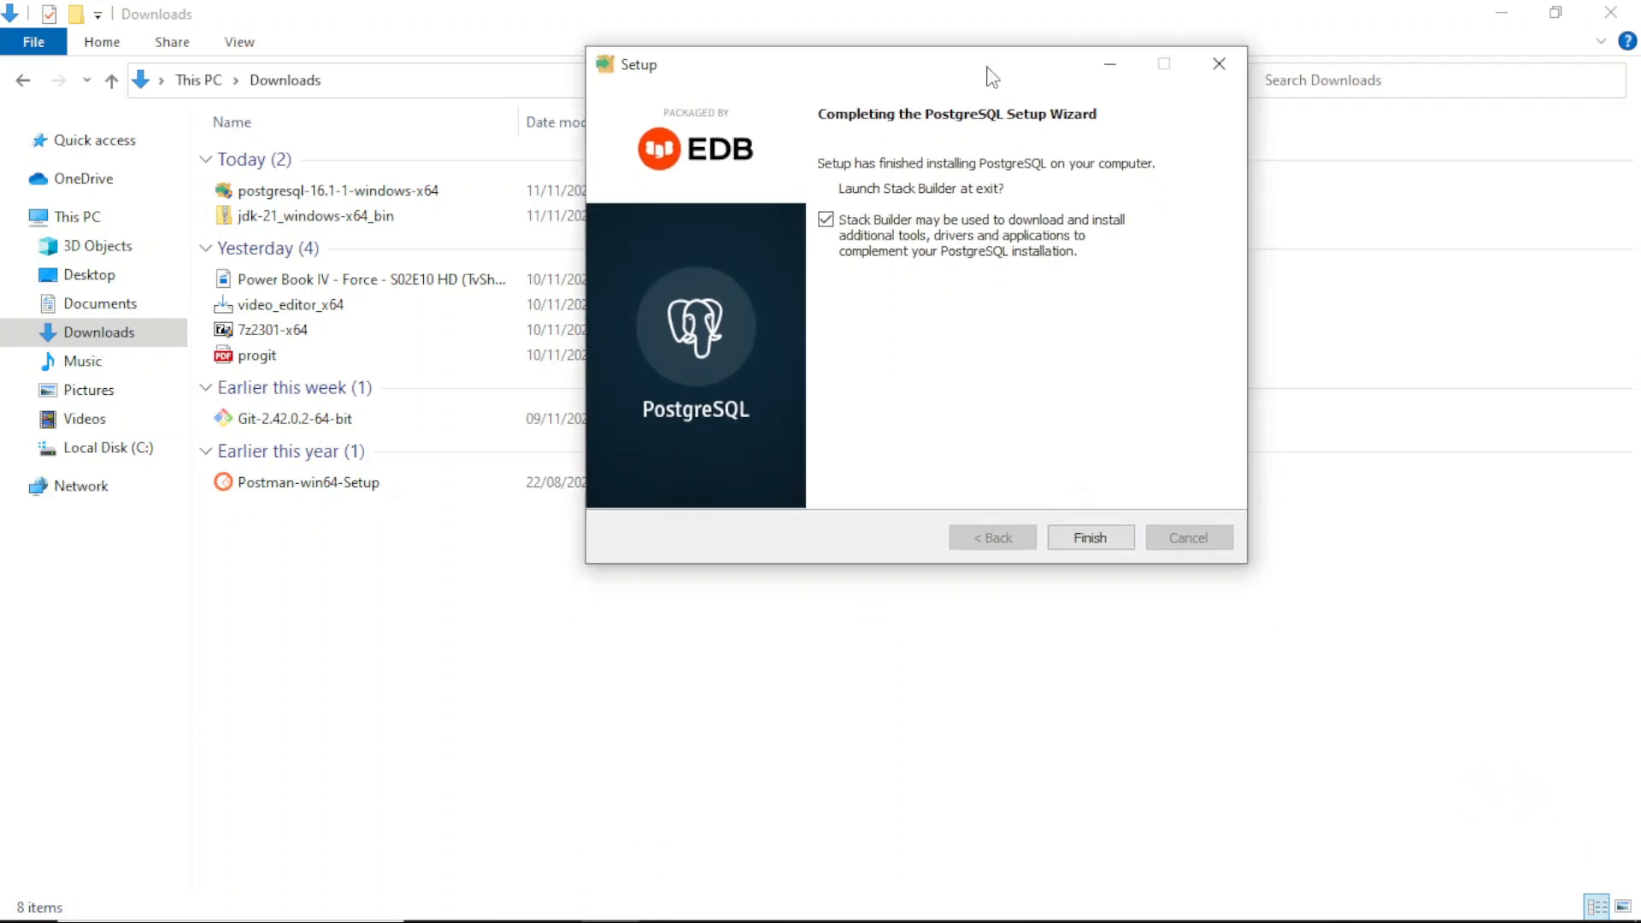
pyautogui.click(1001, 242)
pyautogui.click(1097, 545)
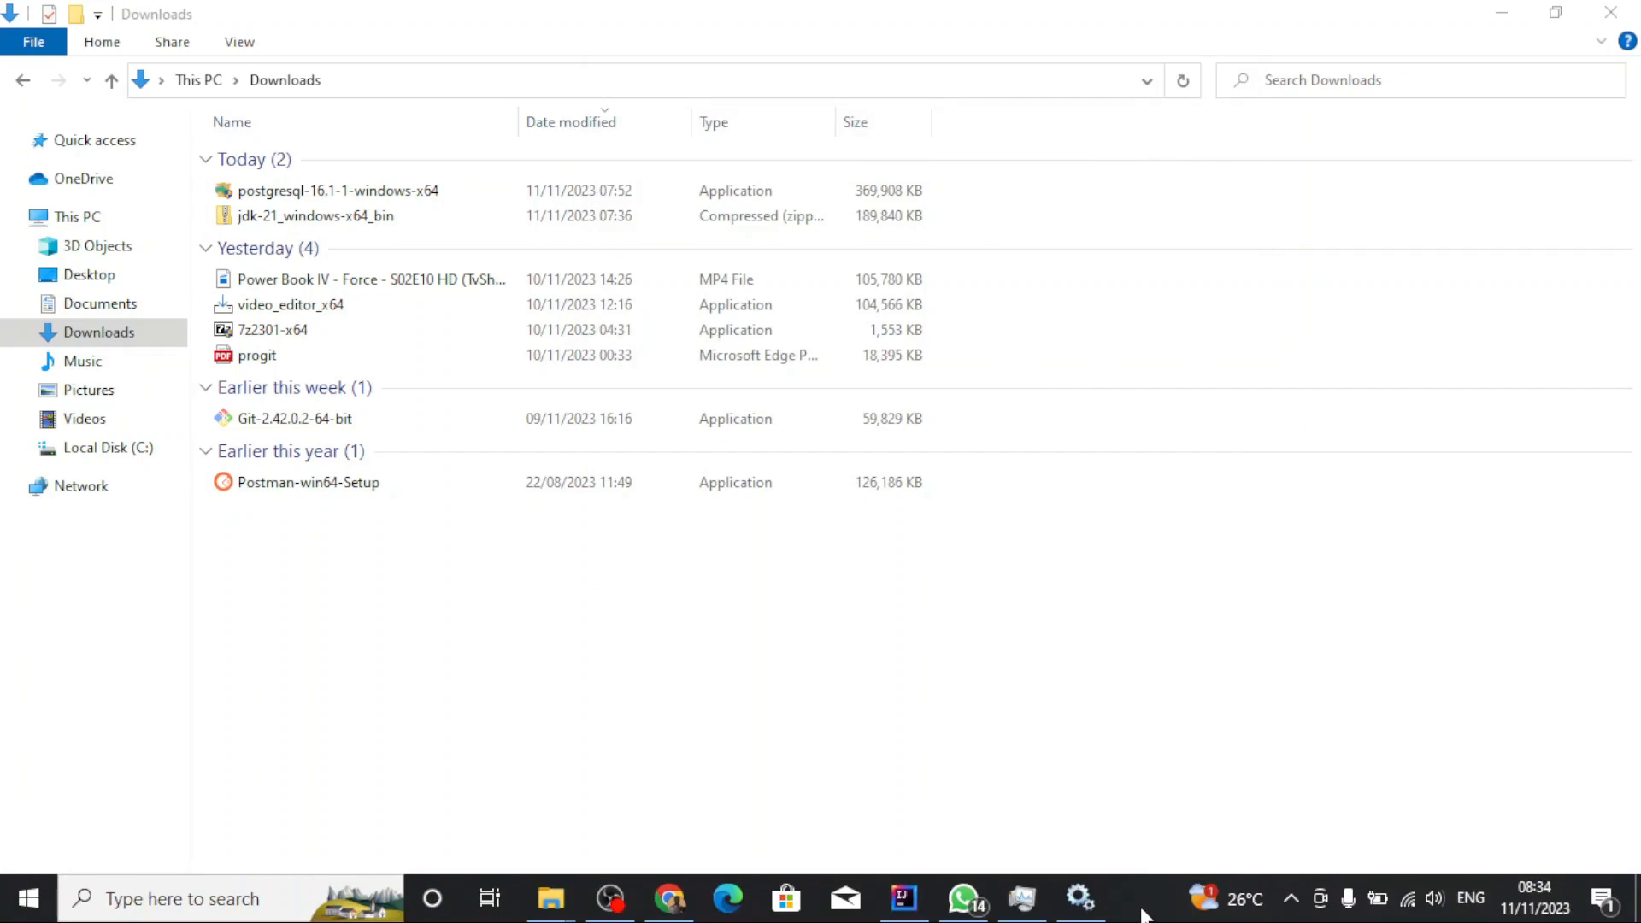
# Step: Search for cmd, open Command Prompt and maximize its window
pyautogui.click(256, 892)
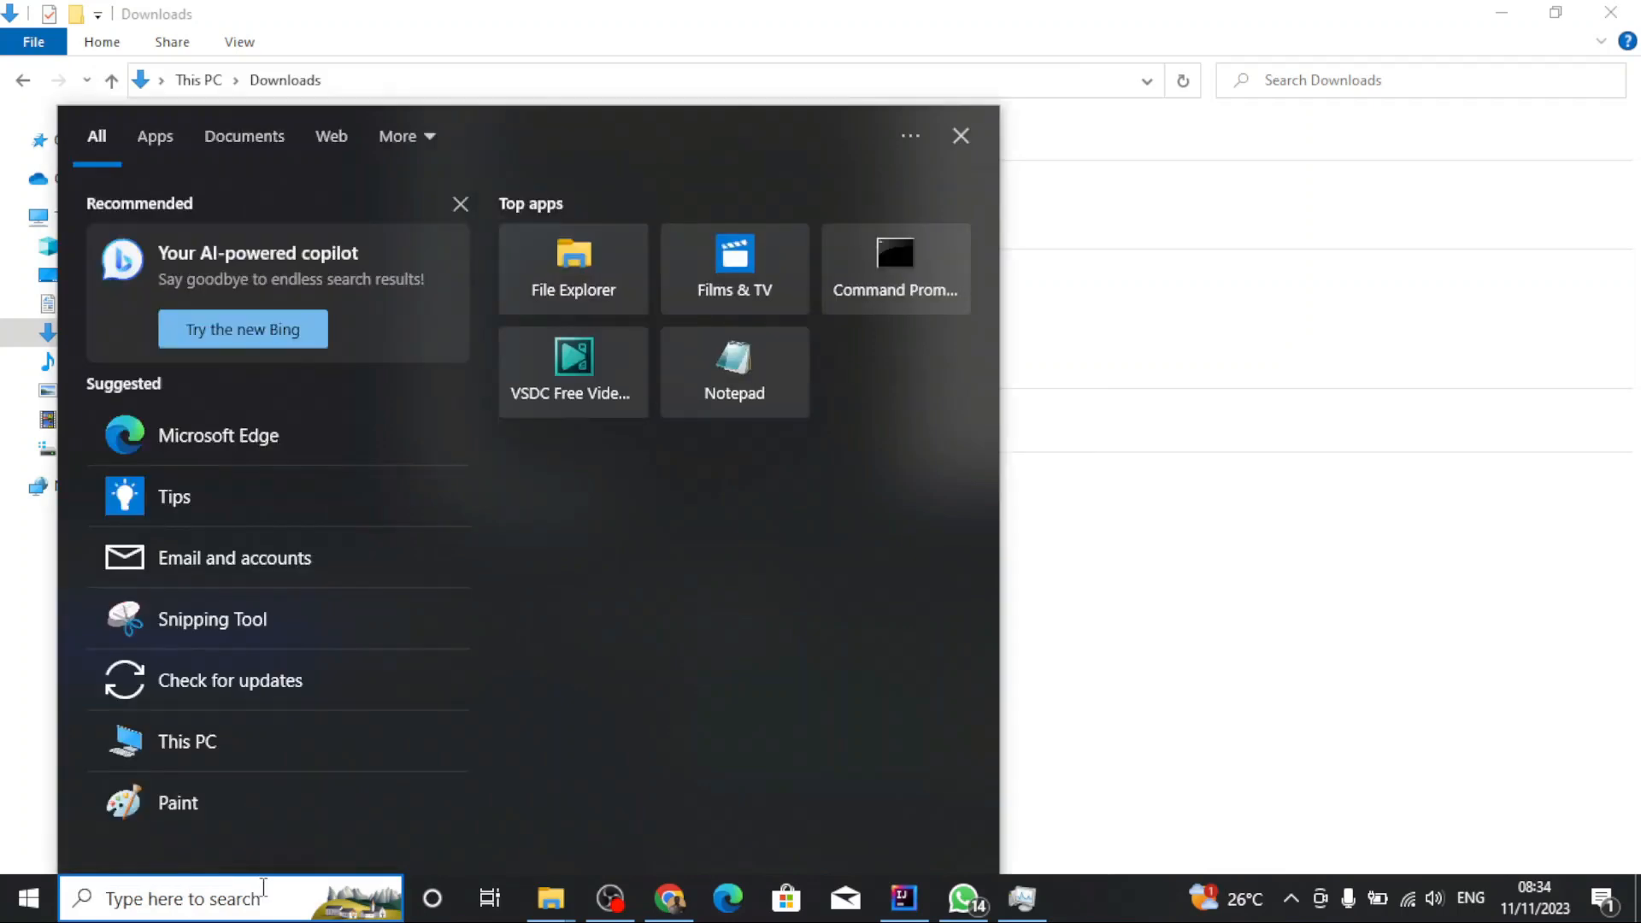
pyautogui.write('cmd')
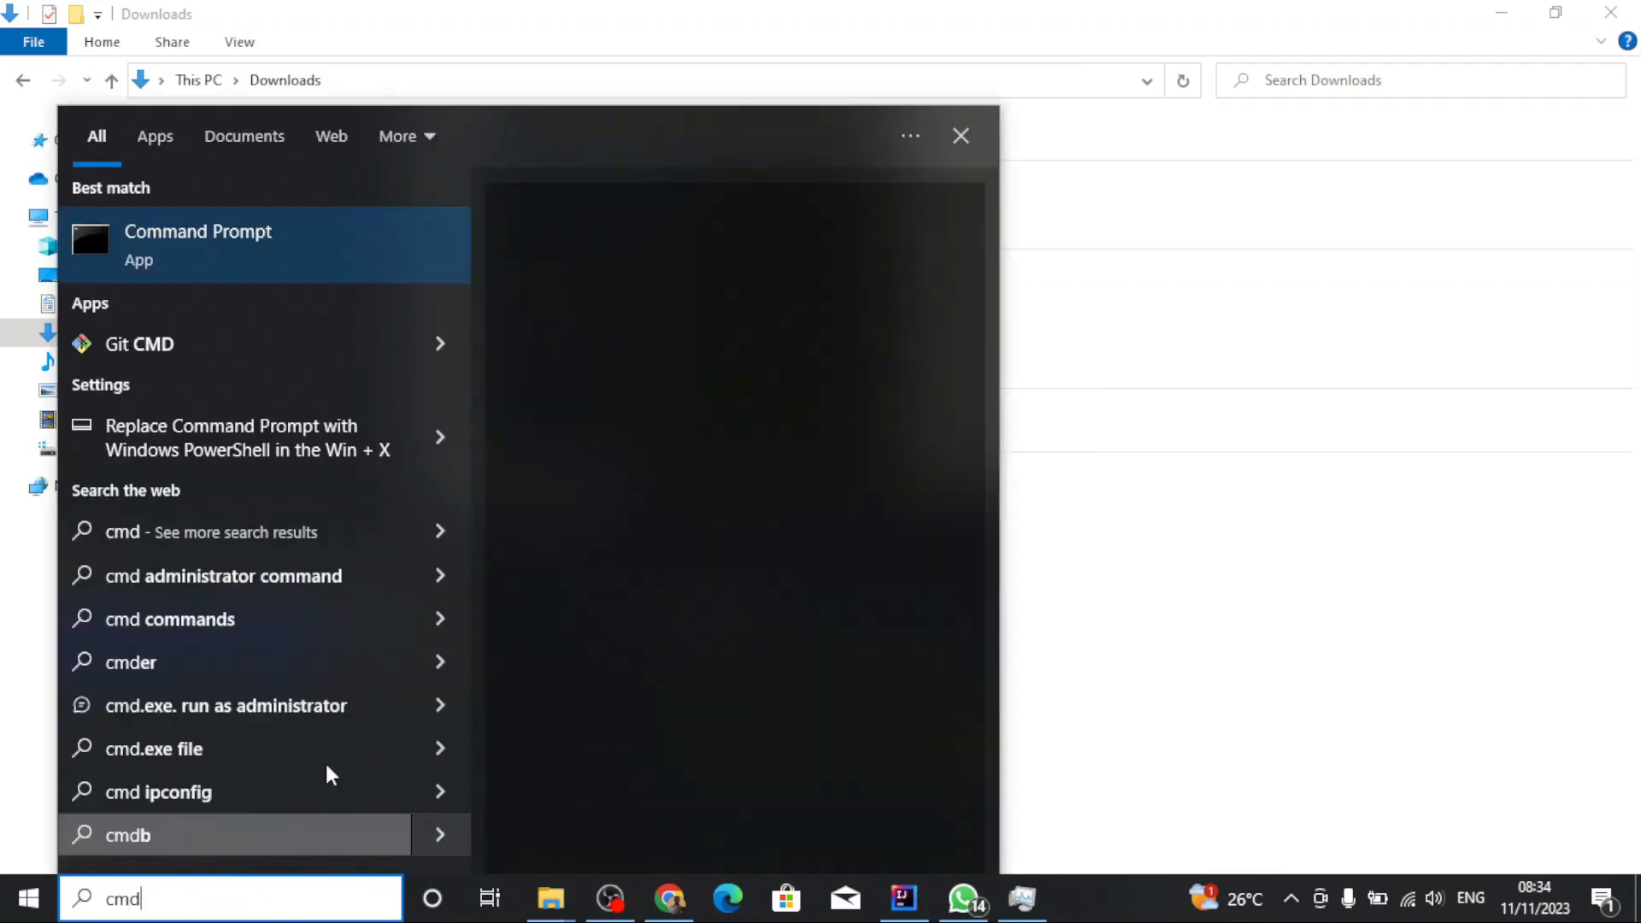
pyautogui.click(378, 239)
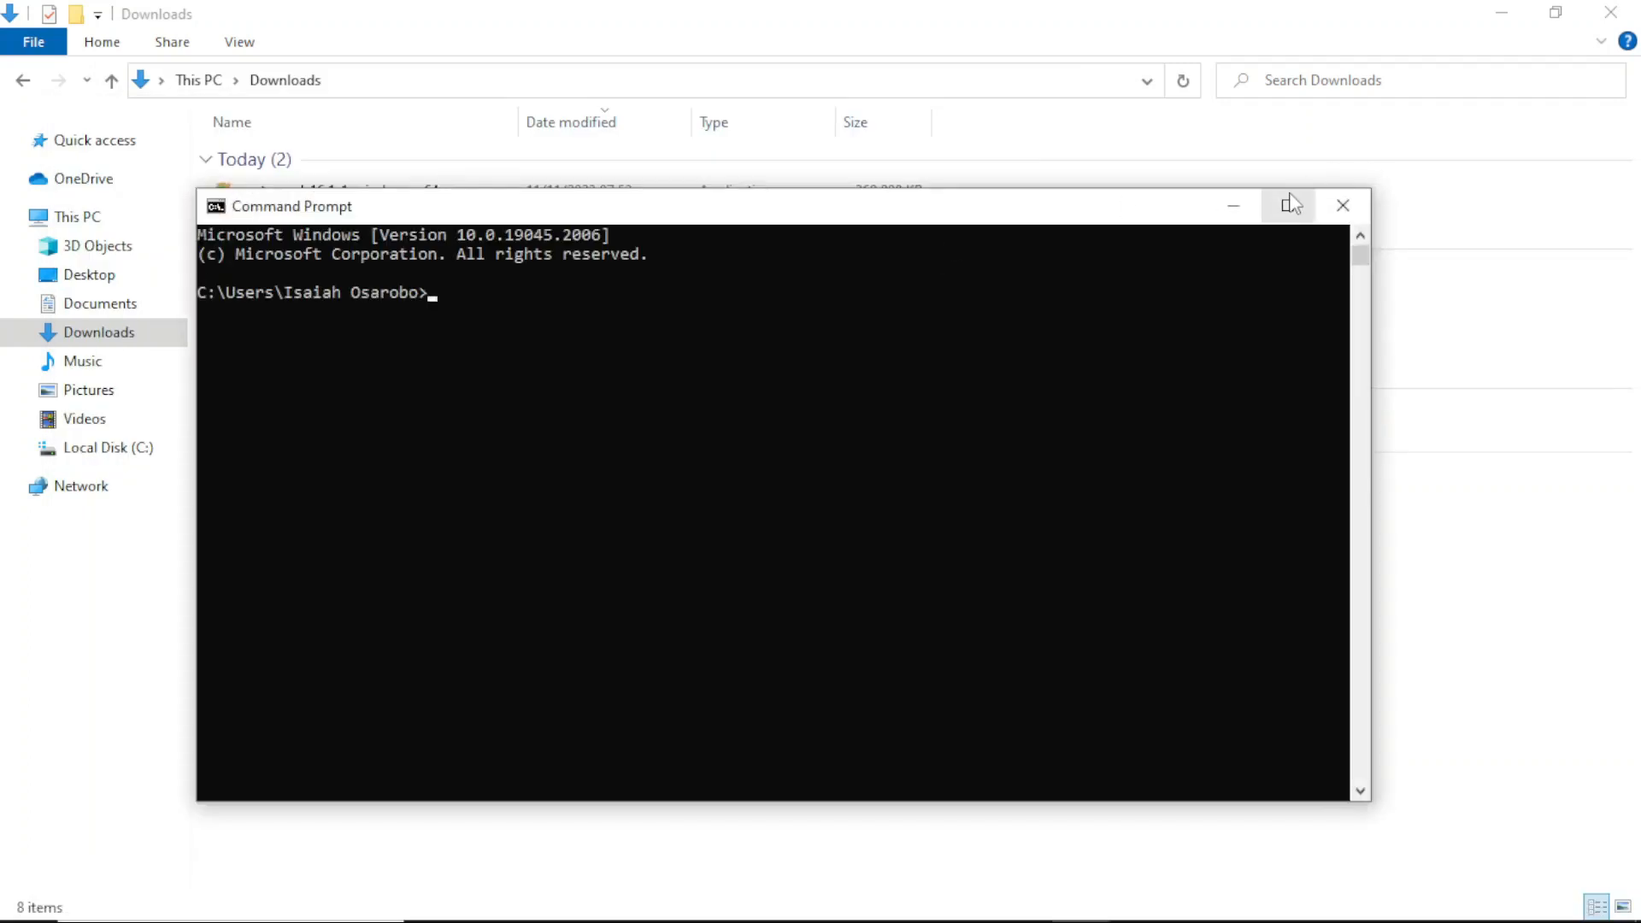
pyautogui.click(1290, 203)
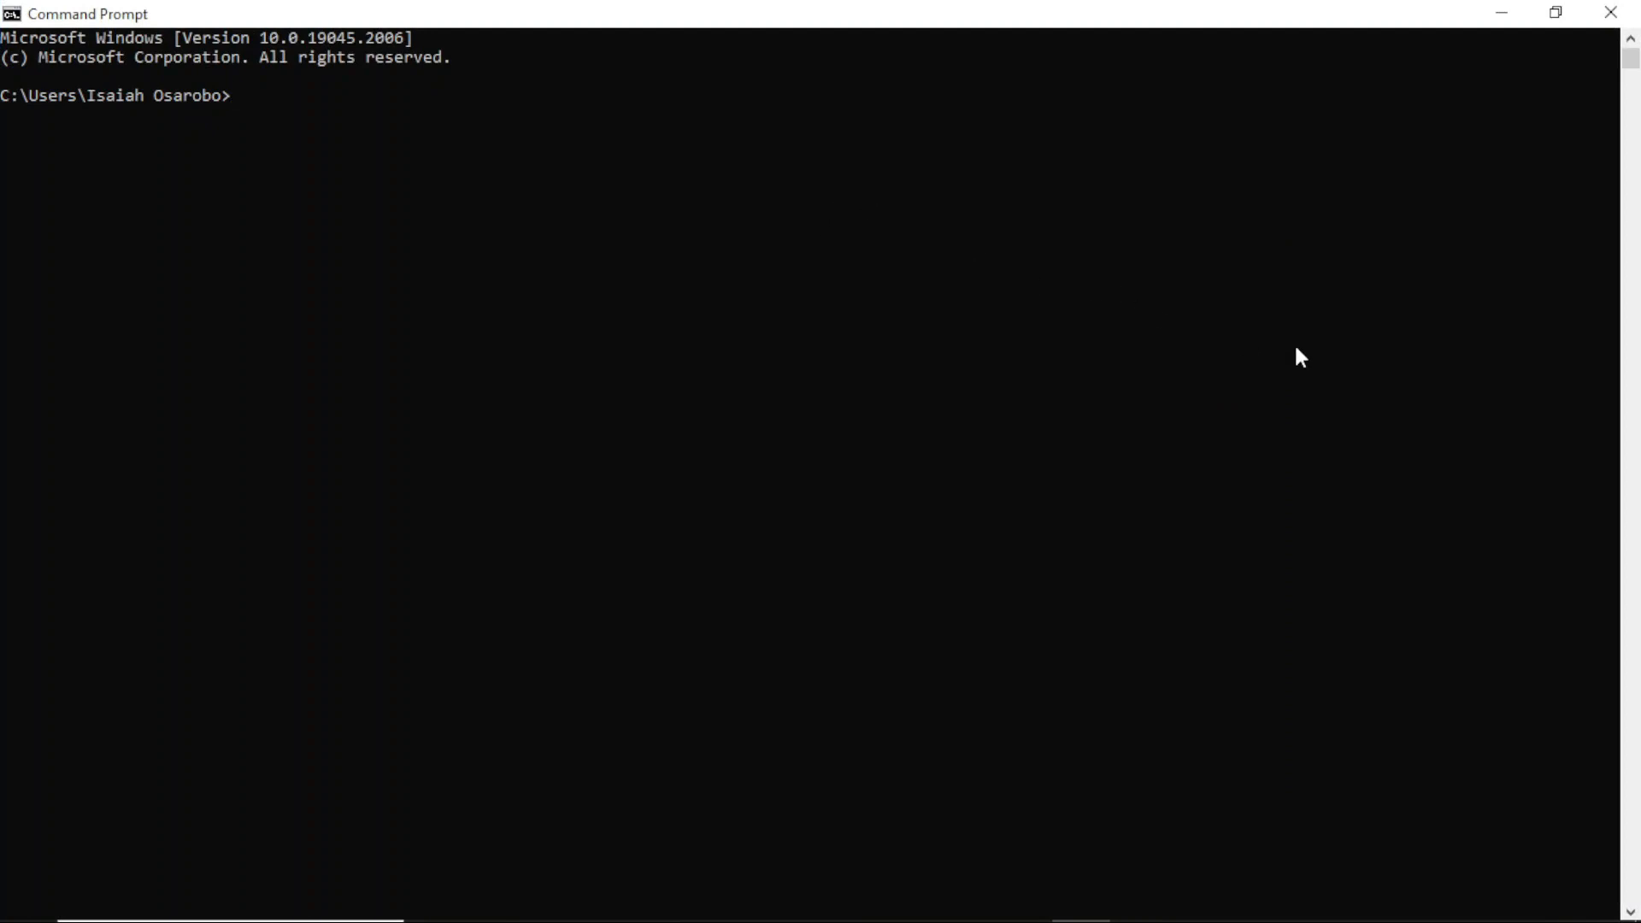
# Step: Try to connect with the command psql -U postgres -h 5432 -p root
pyautogui.write('psql -U postgres -h 5432')
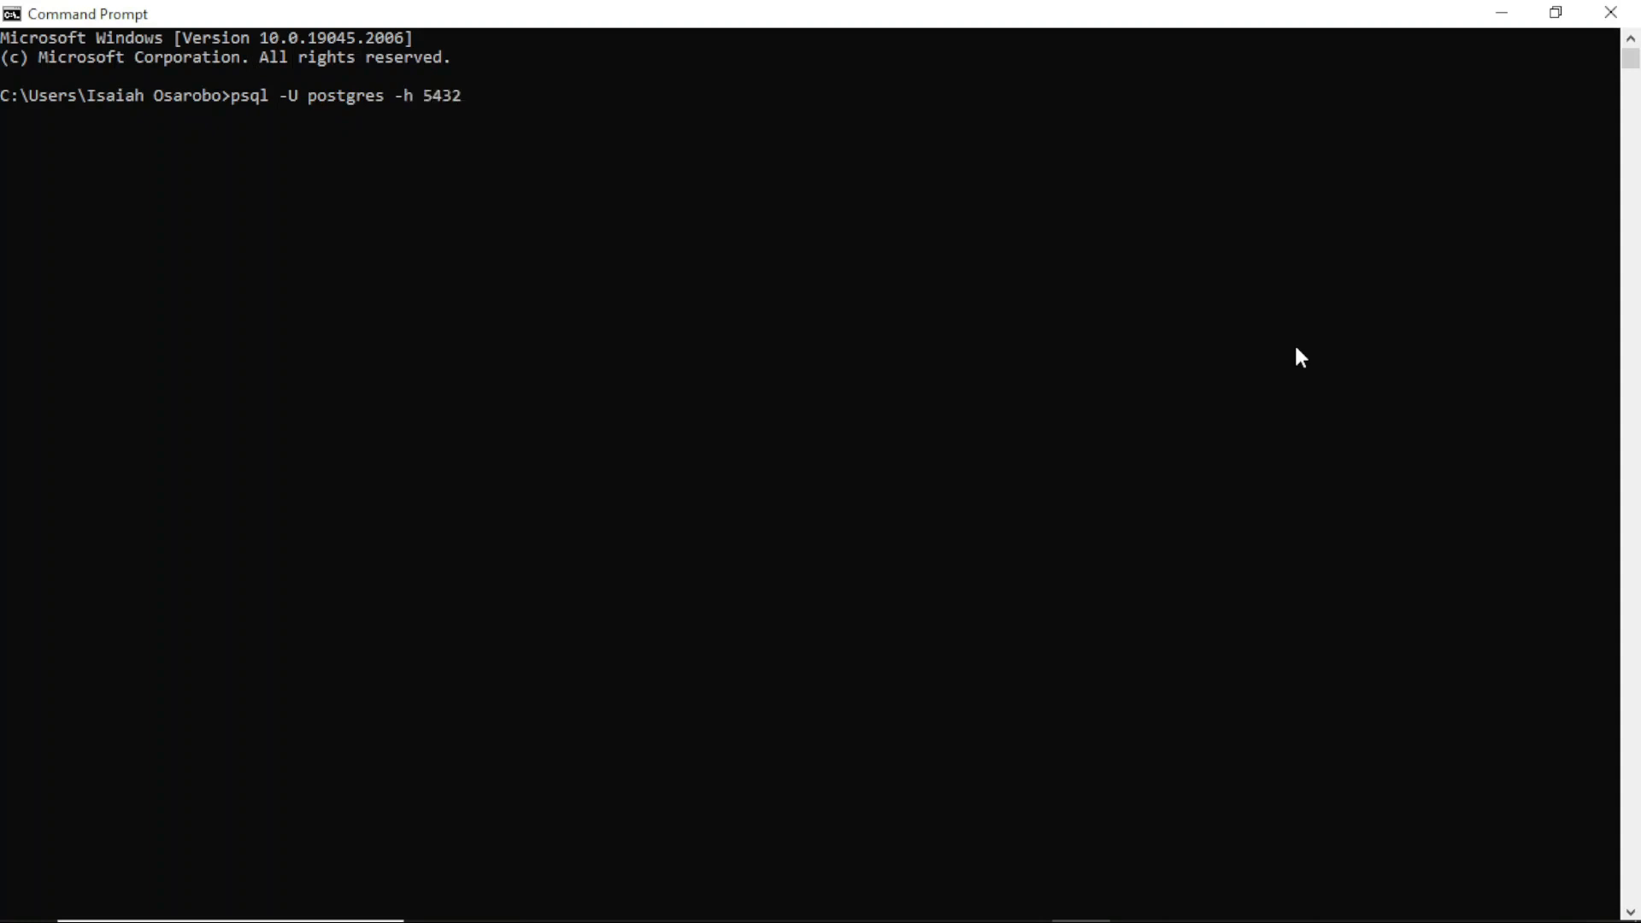
pyautogui.write(' -p root')
pyautogui.press('Return')
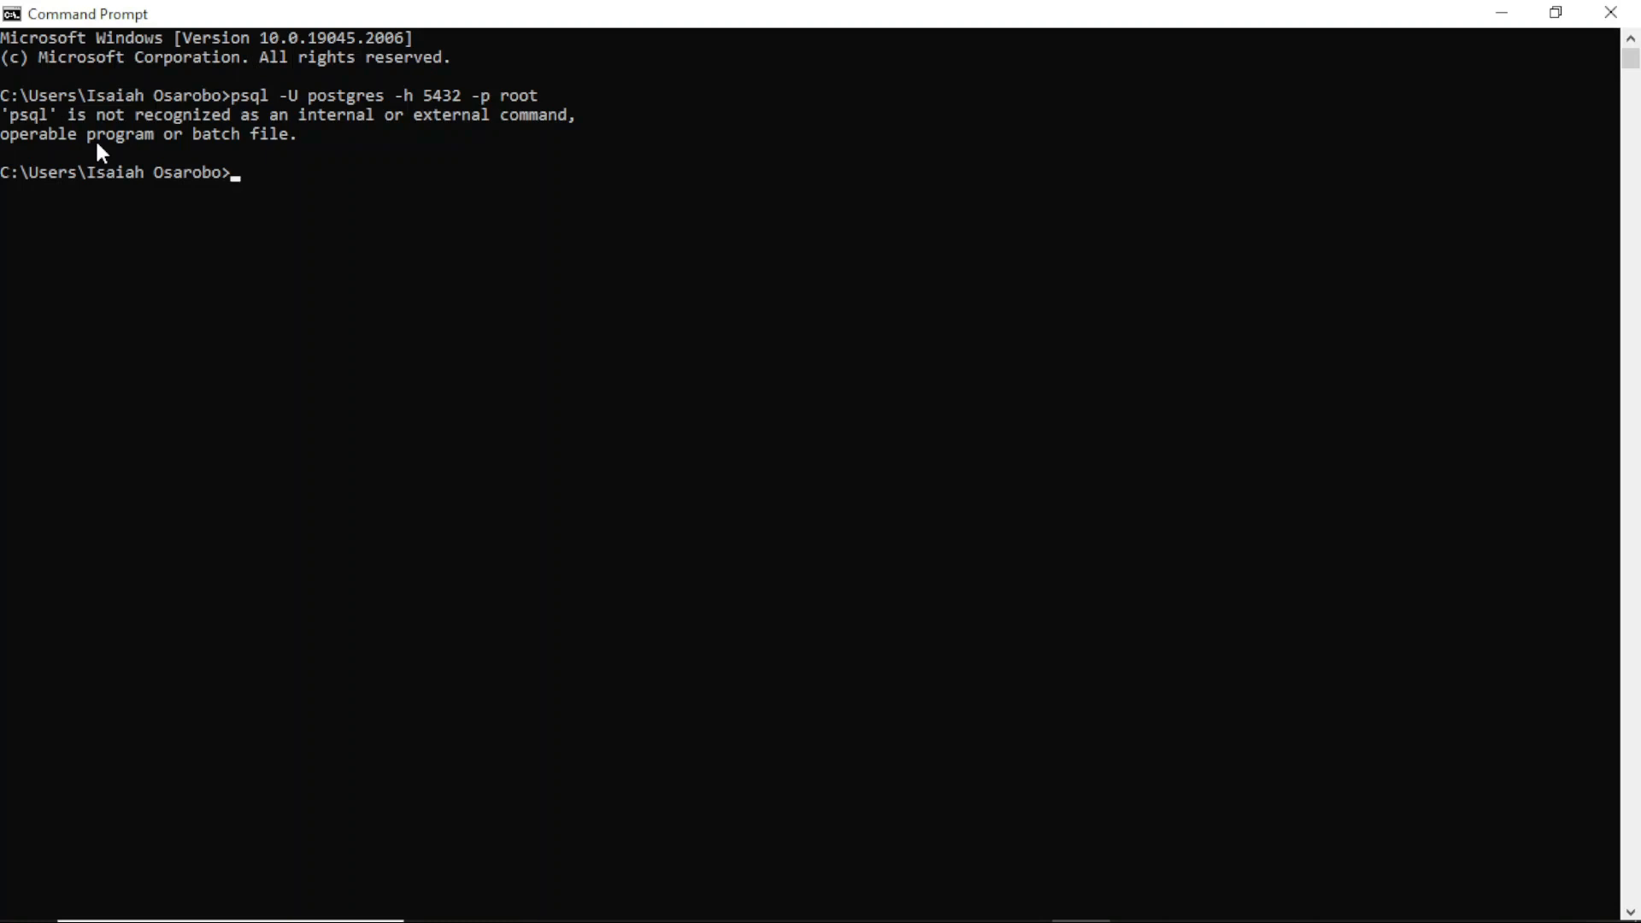
# Step: Search for and open the system environment variables settings, then edit the user Path variable
pyautogui.press('super')
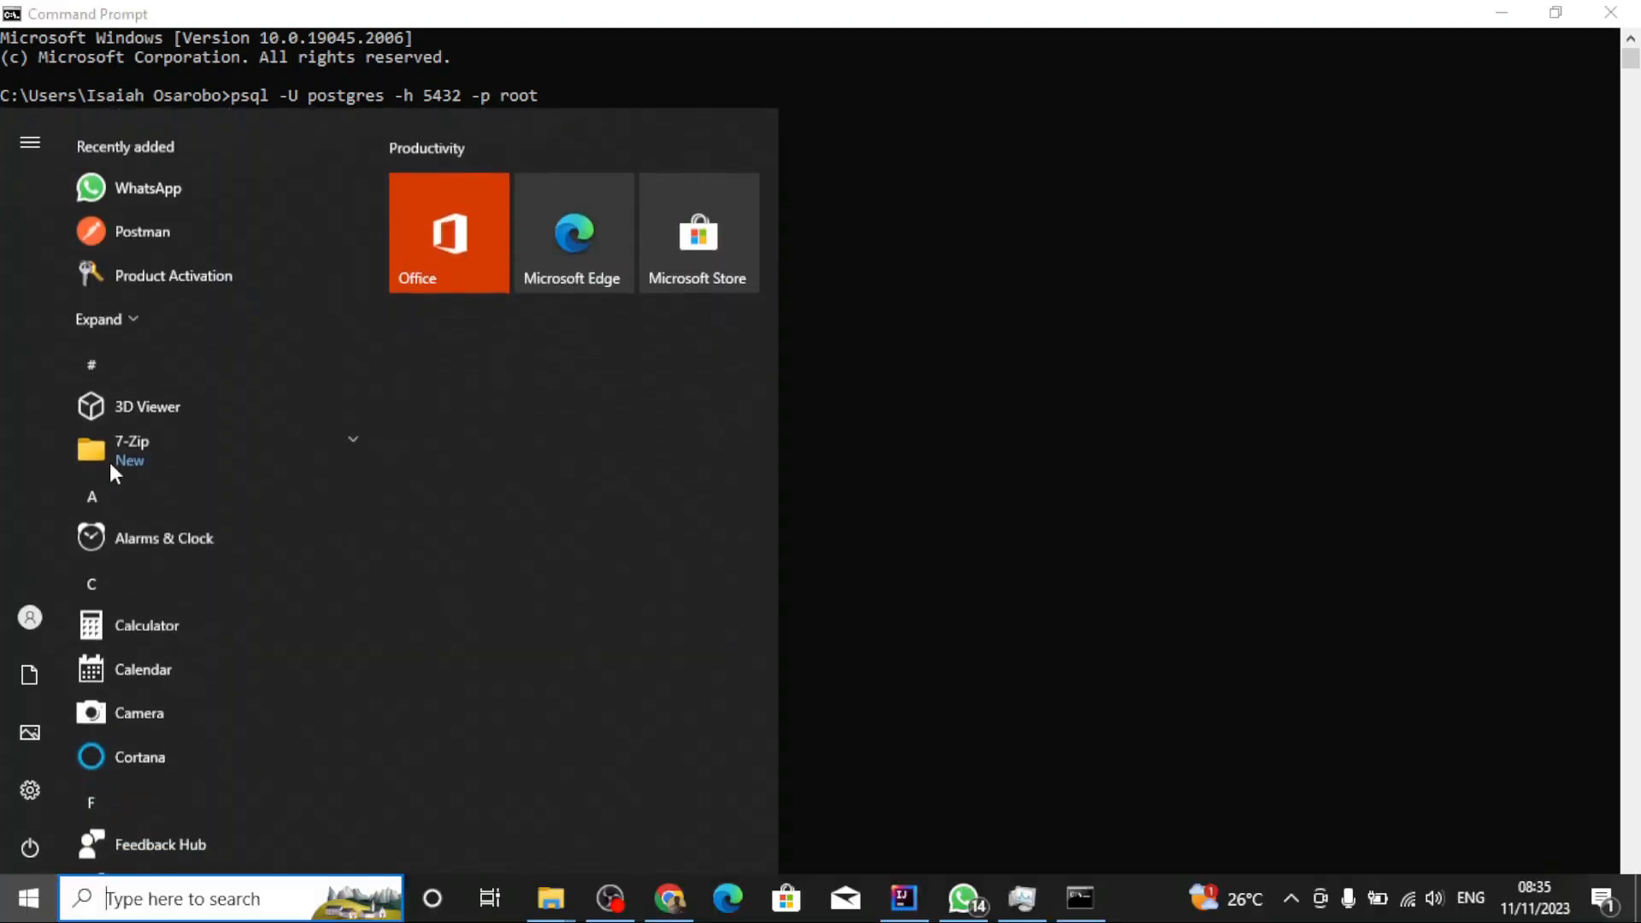
pyautogui.click(218, 901)
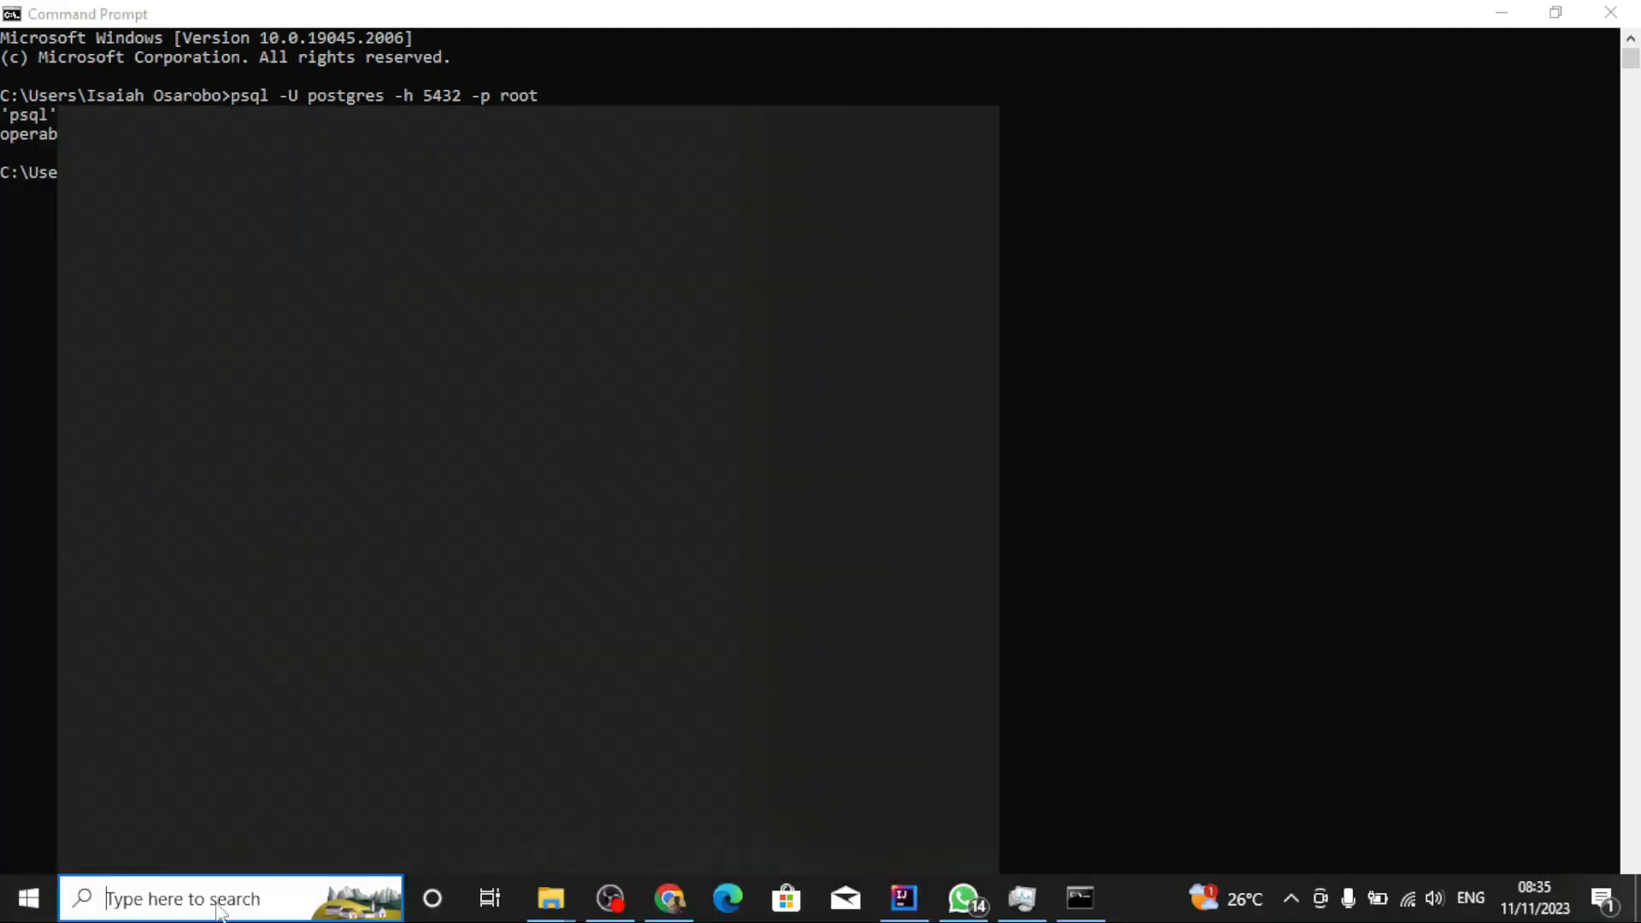
pyautogui.write('environ')
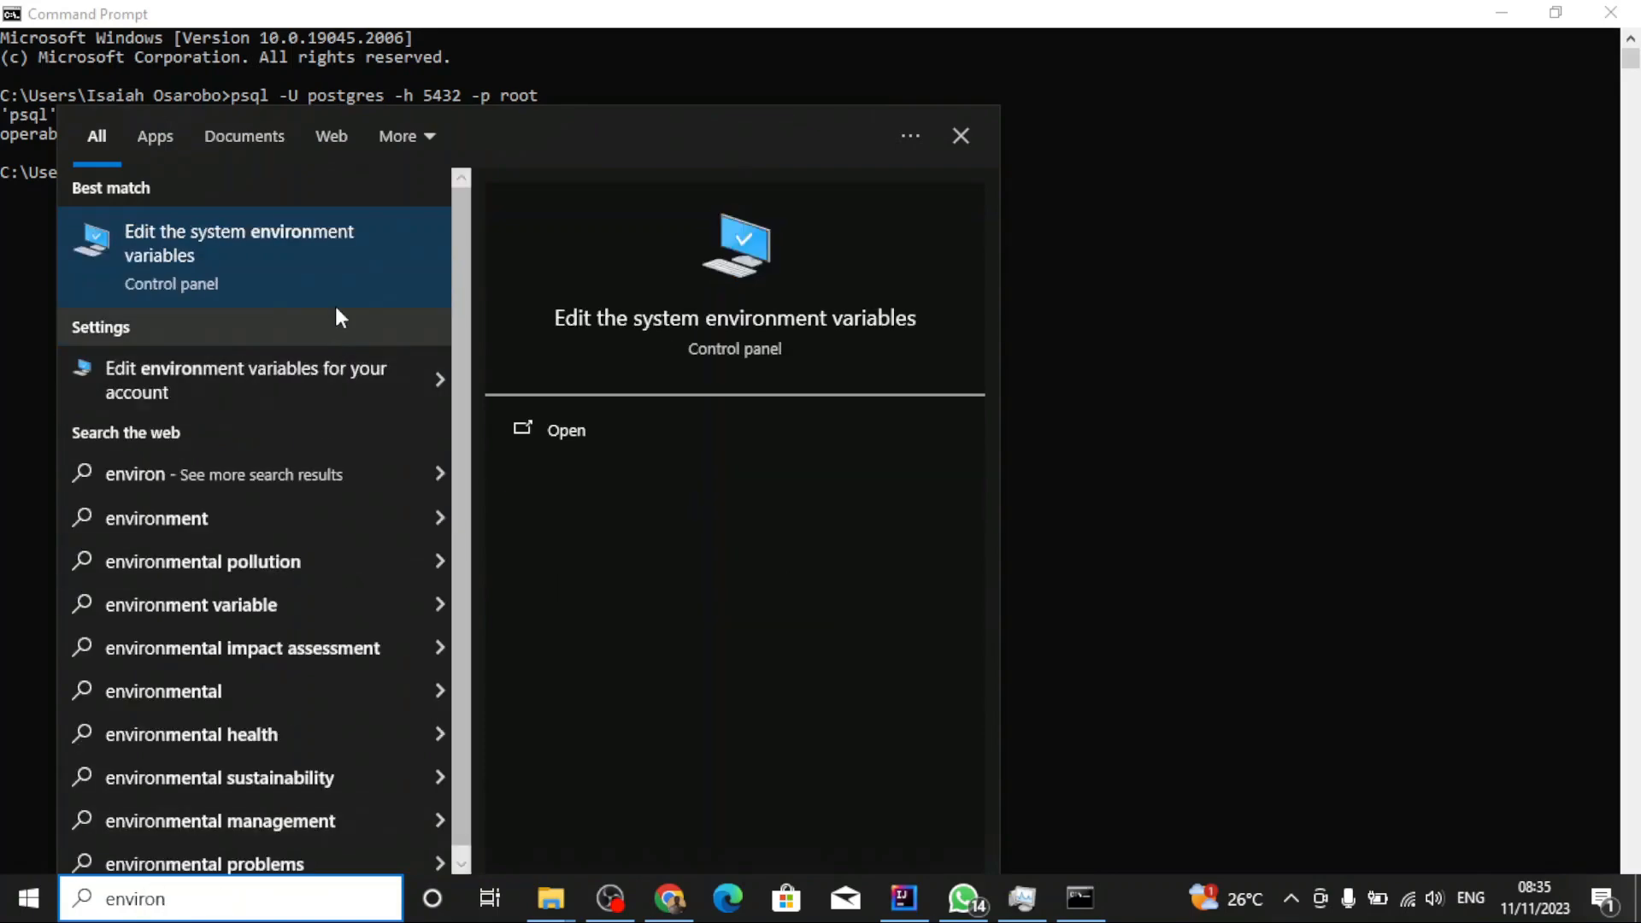
pyautogui.click(356, 262)
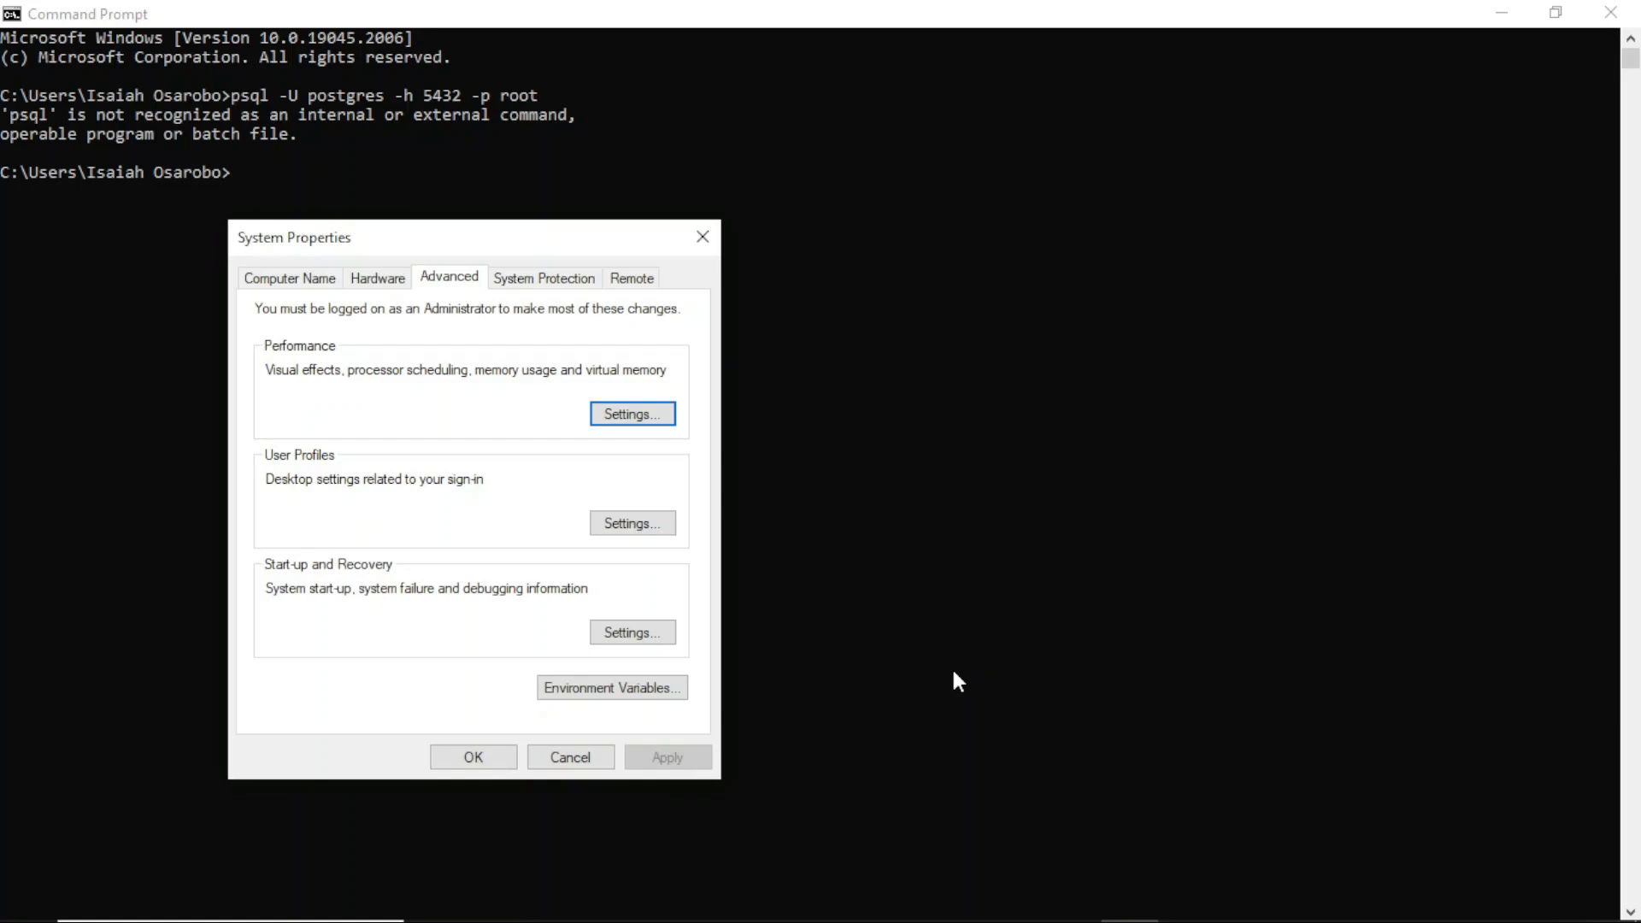
pyautogui.click(665, 699)
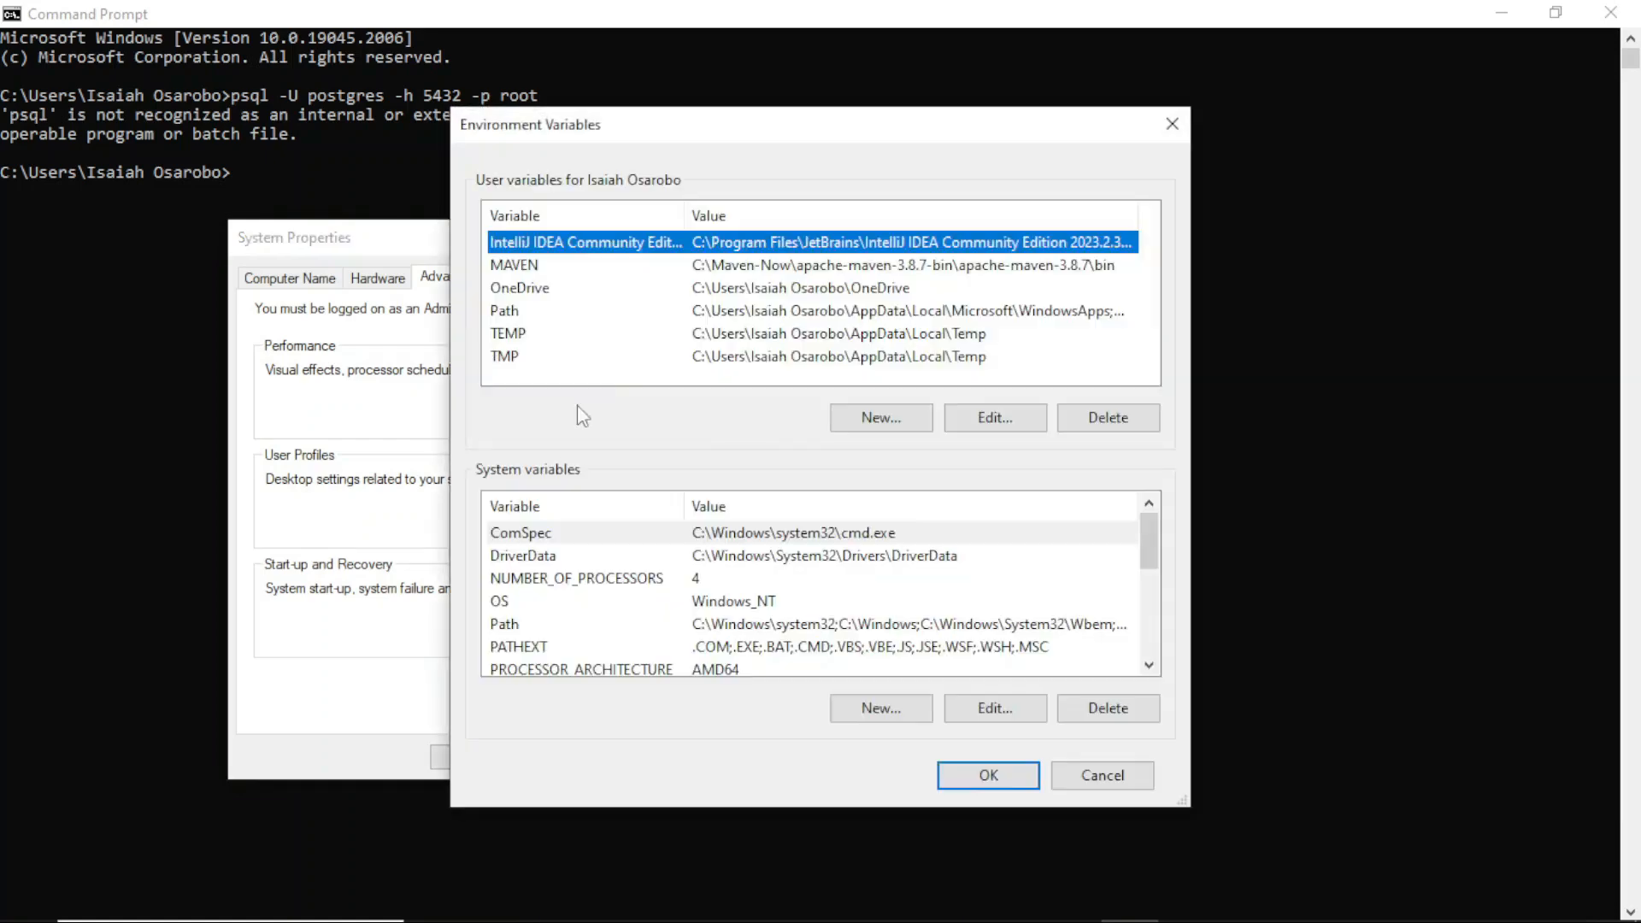
pyautogui.doubleClick(739, 318)
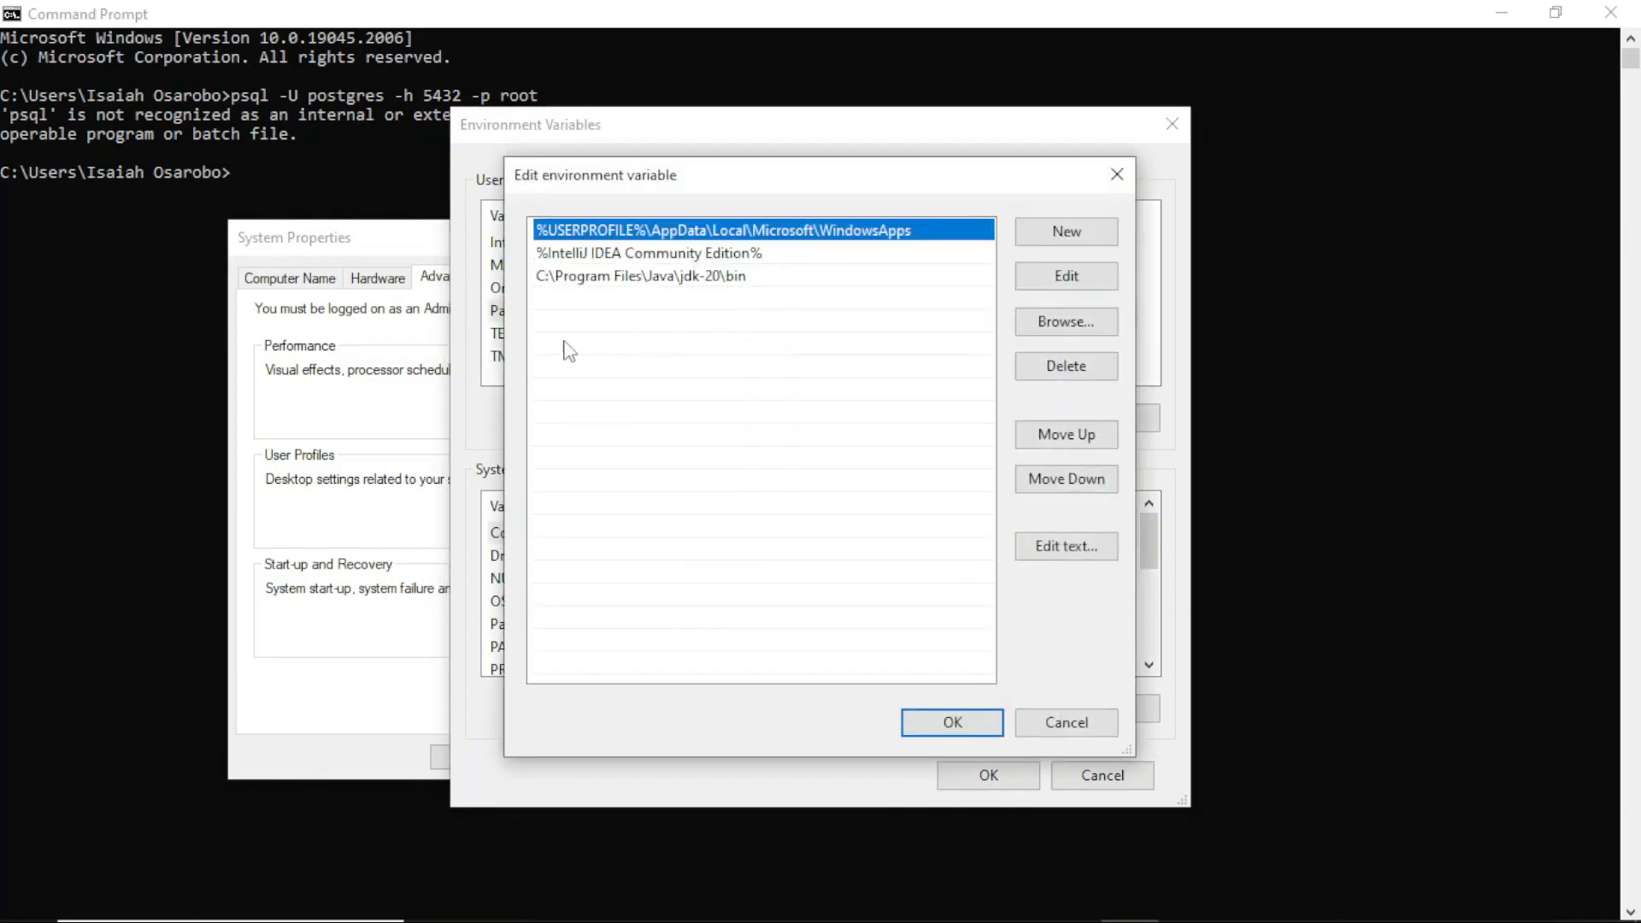
# Step: Add a new user Path entry by browsing to C:\Program Files\PostgreSQL\16\bin and confirm it
pyautogui.click(1035, 242)
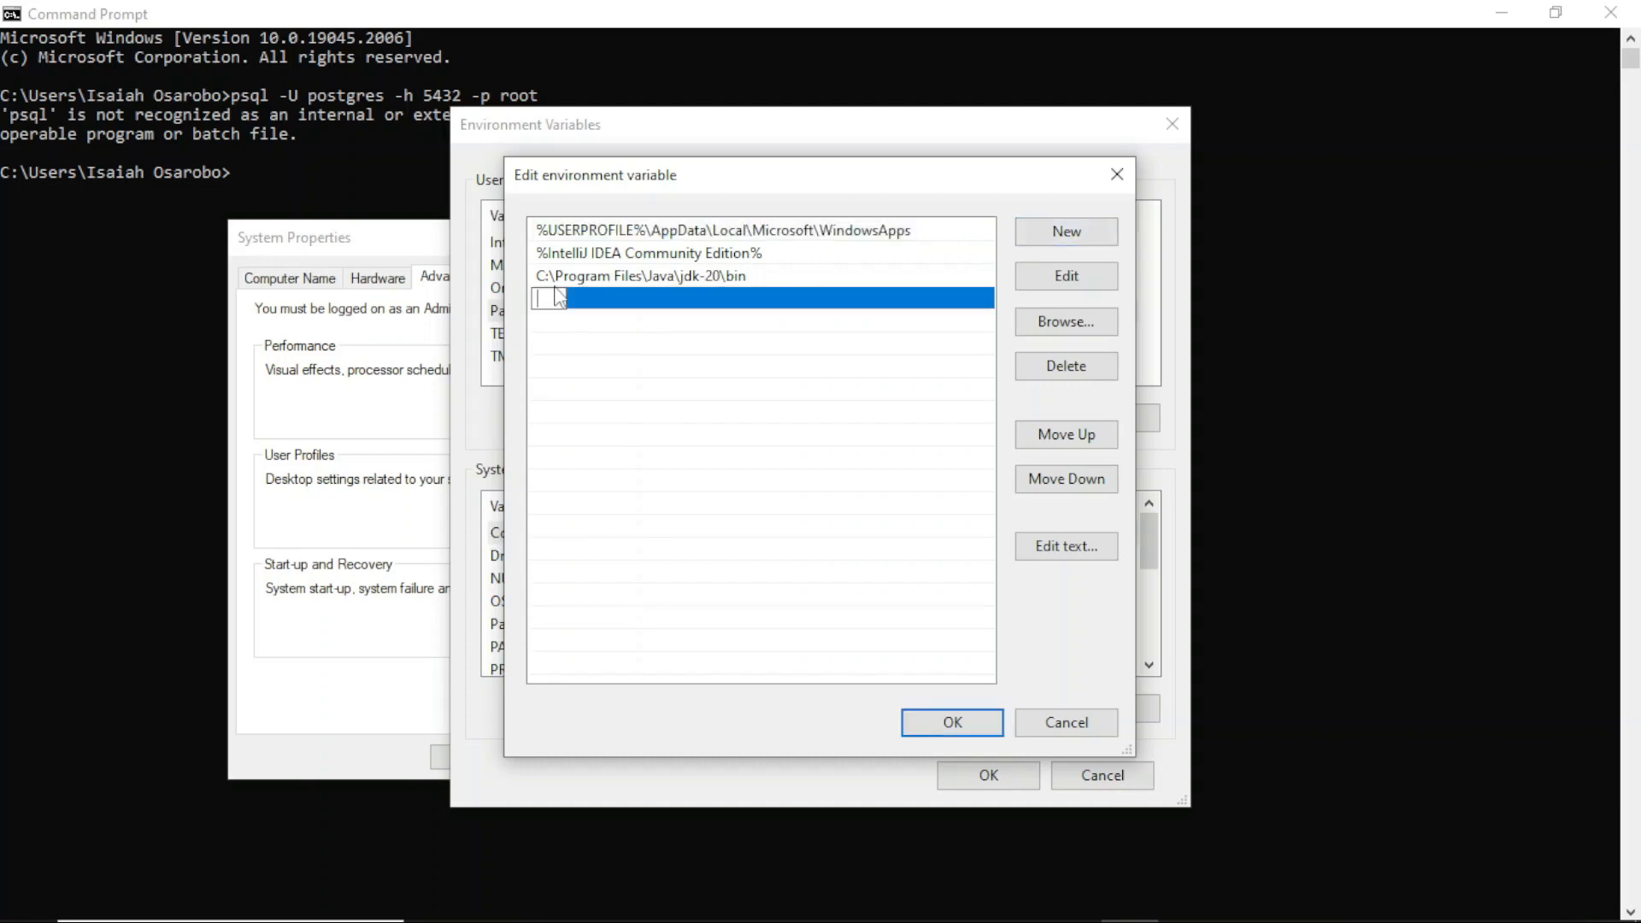
pyautogui.click(1077, 330)
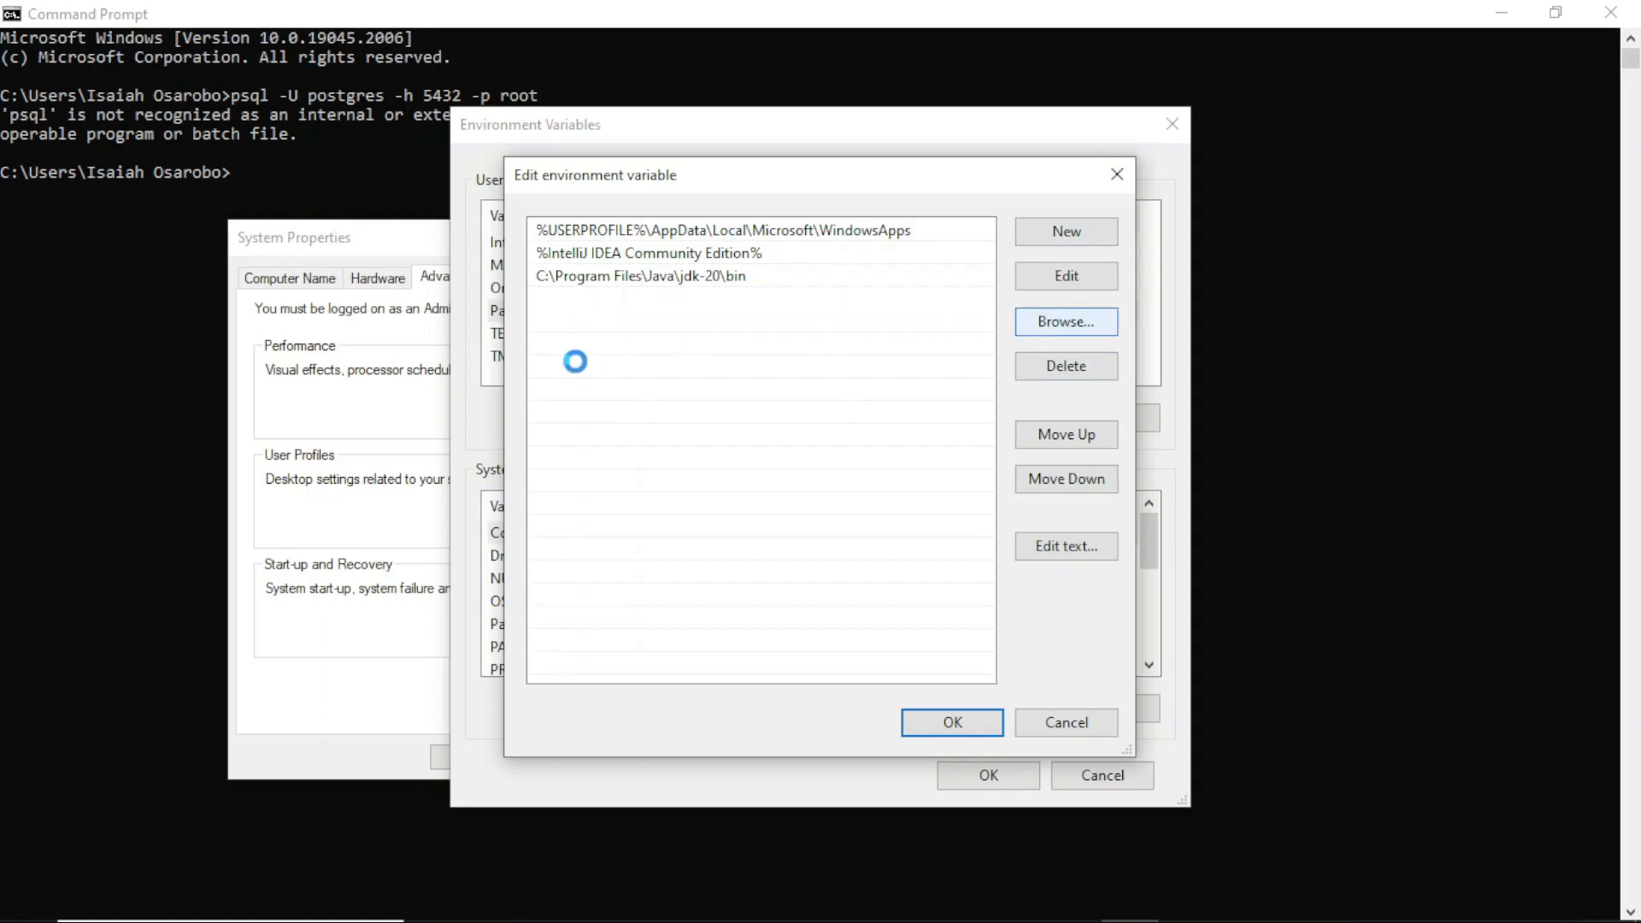
pyautogui.scroll(-1, 735, 417)
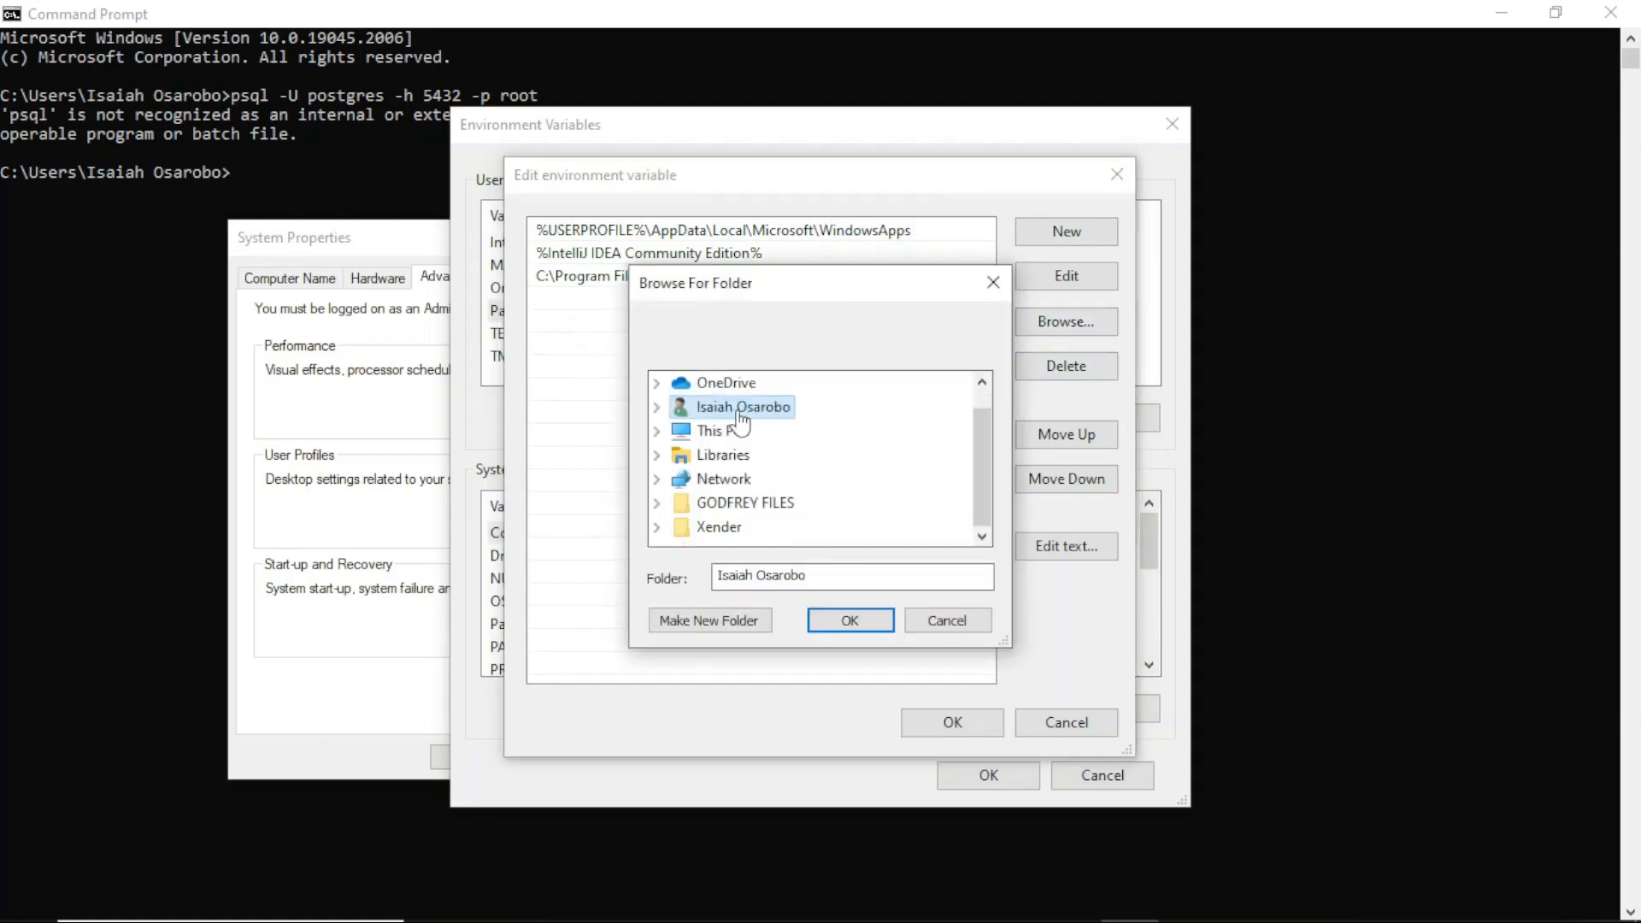
pyautogui.click(657, 432)
pyautogui.scroll(-2, 752, 474)
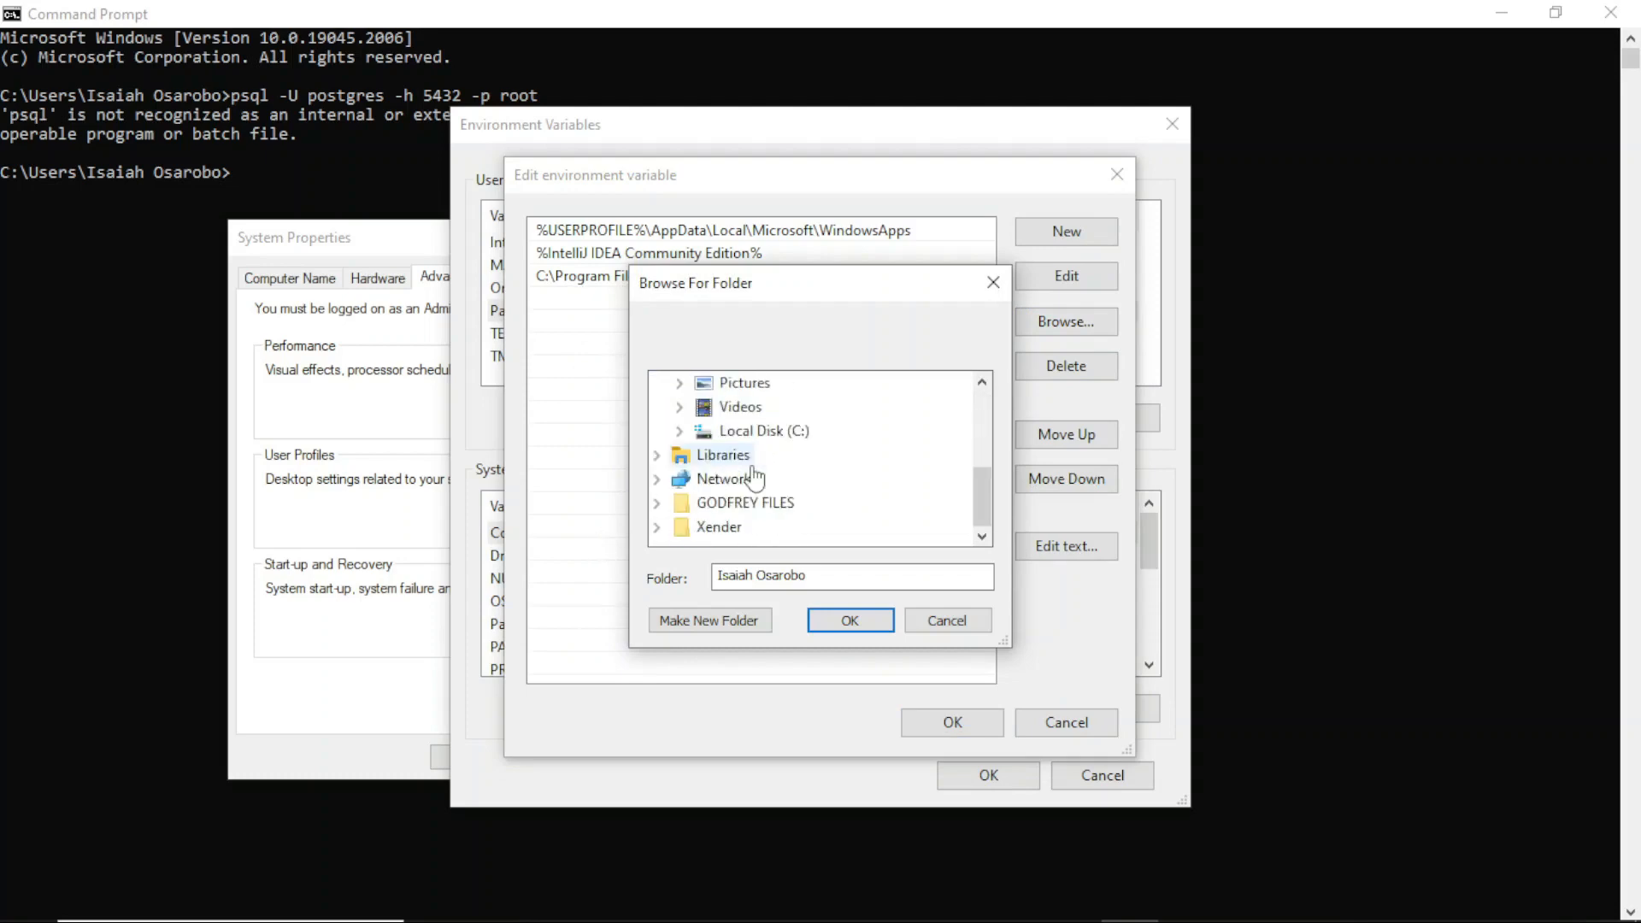
pyautogui.click(680, 431)
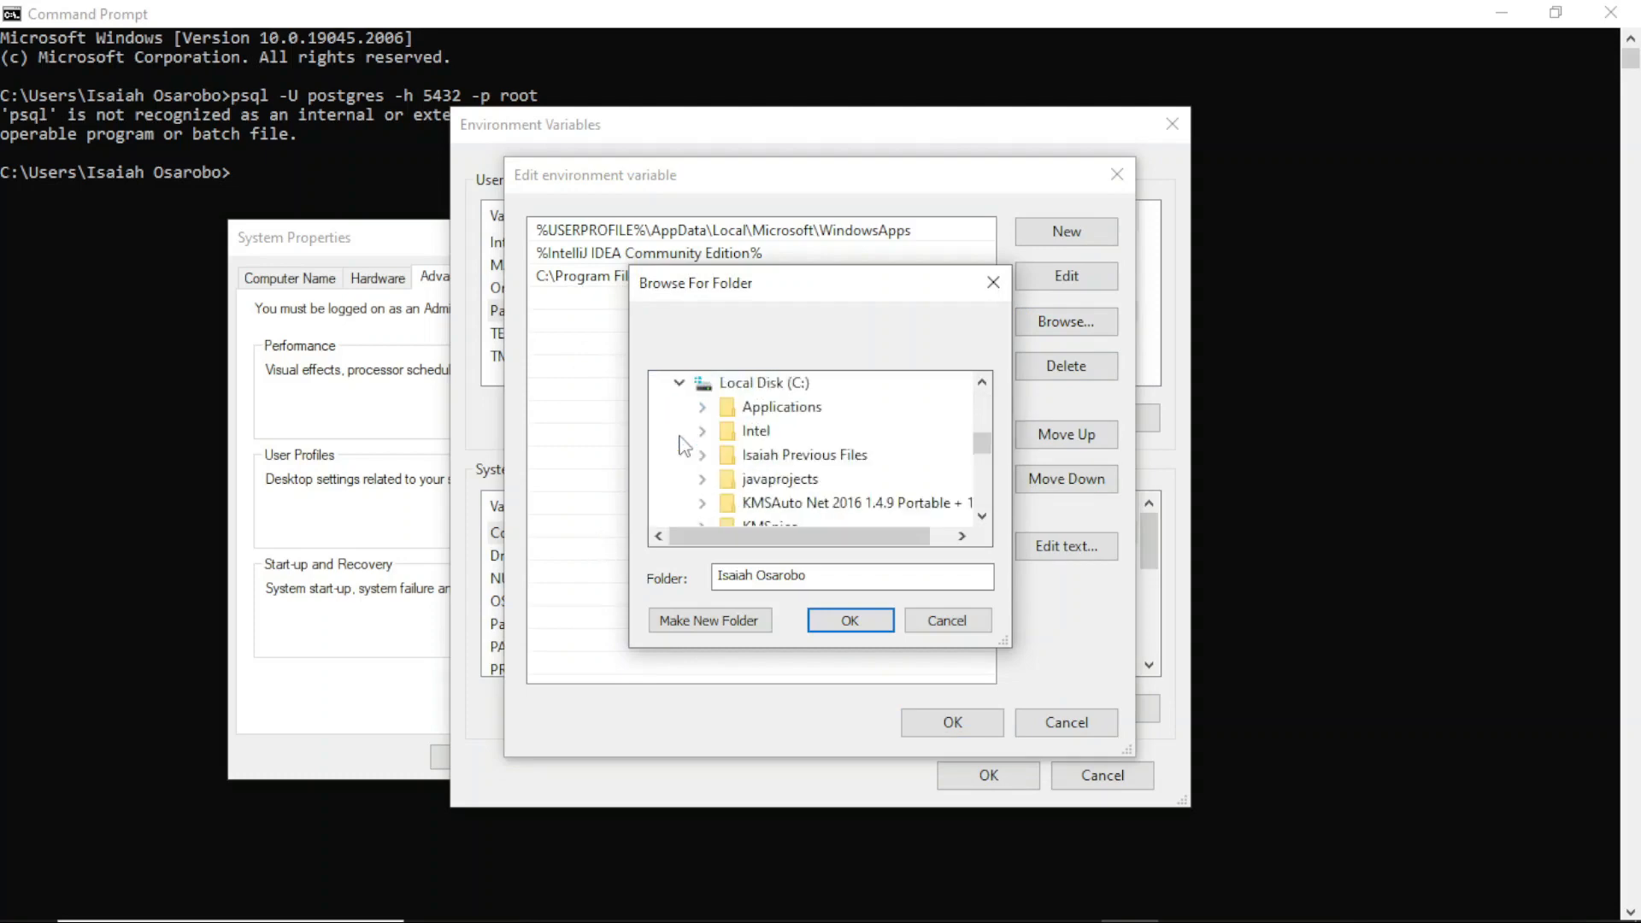
pyautogui.scroll(-5, 744, 440)
pyautogui.scroll(1, 748, 440)
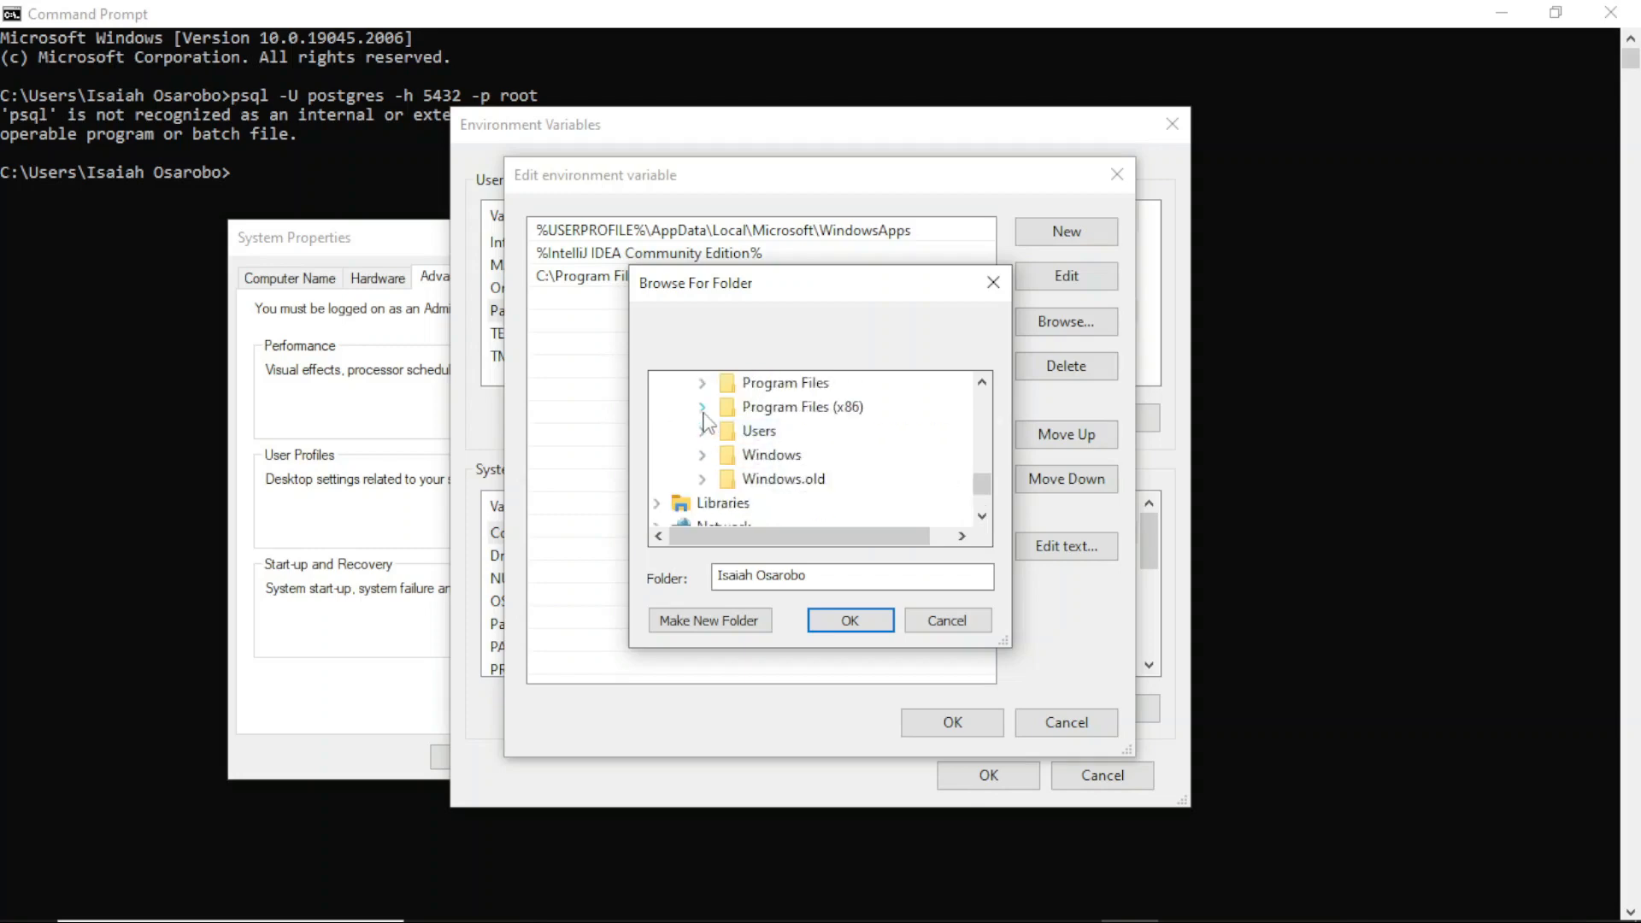
pyautogui.click(701, 384)
pyautogui.scroll(-4, 763, 423)
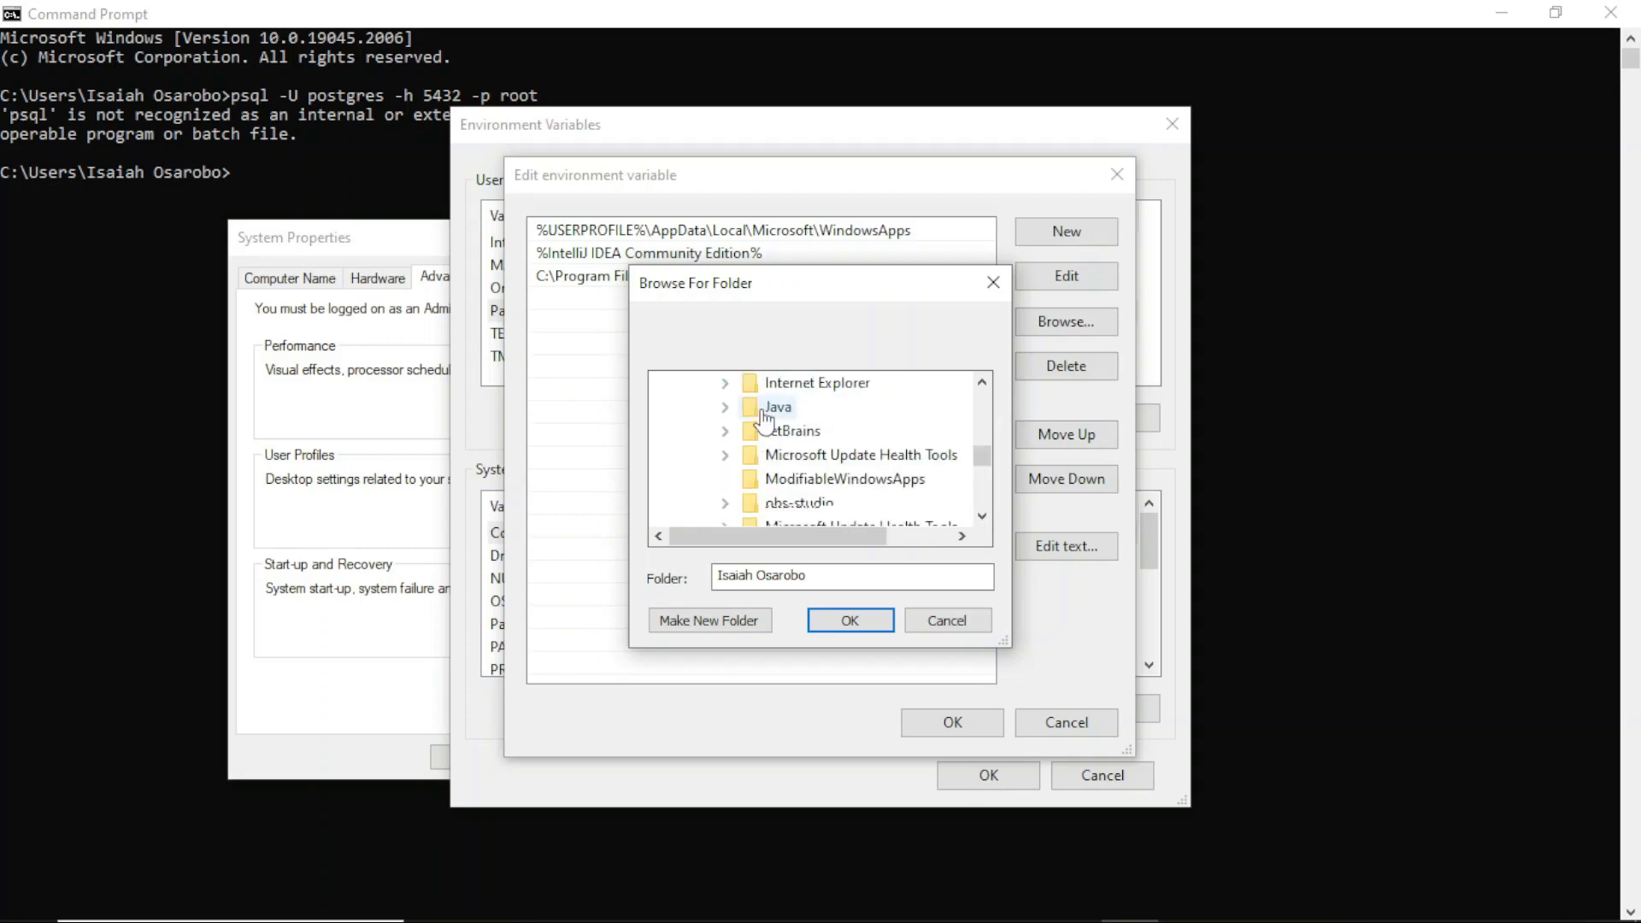
pyautogui.scroll(-1, 761, 427)
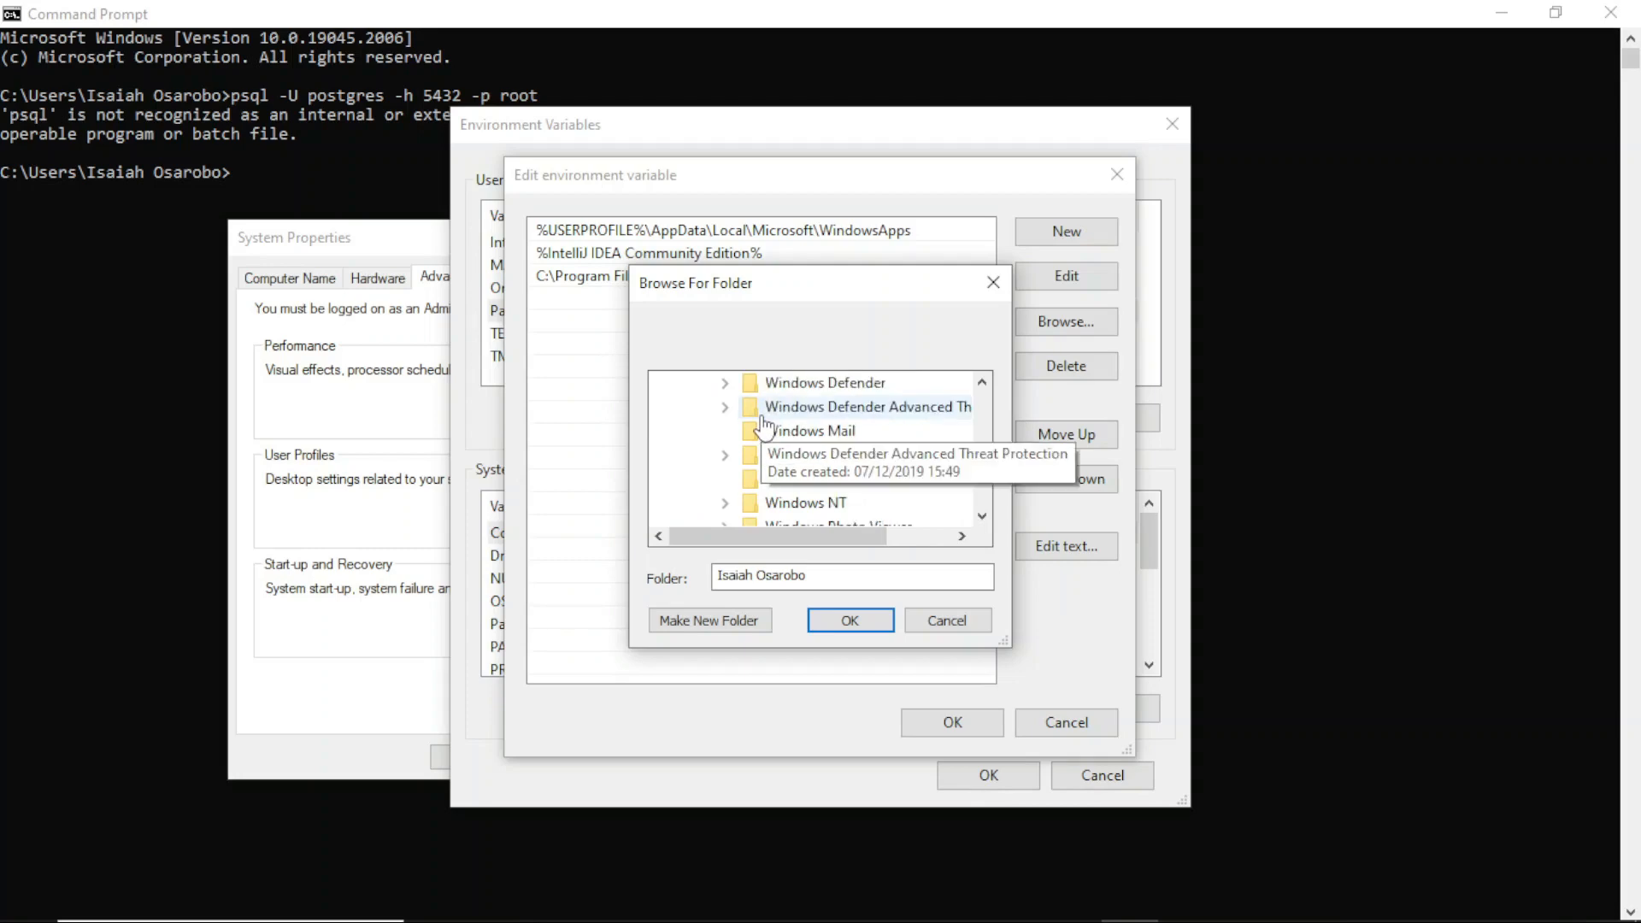
pyautogui.scroll(1, 761, 427)
pyautogui.click(720, 389)
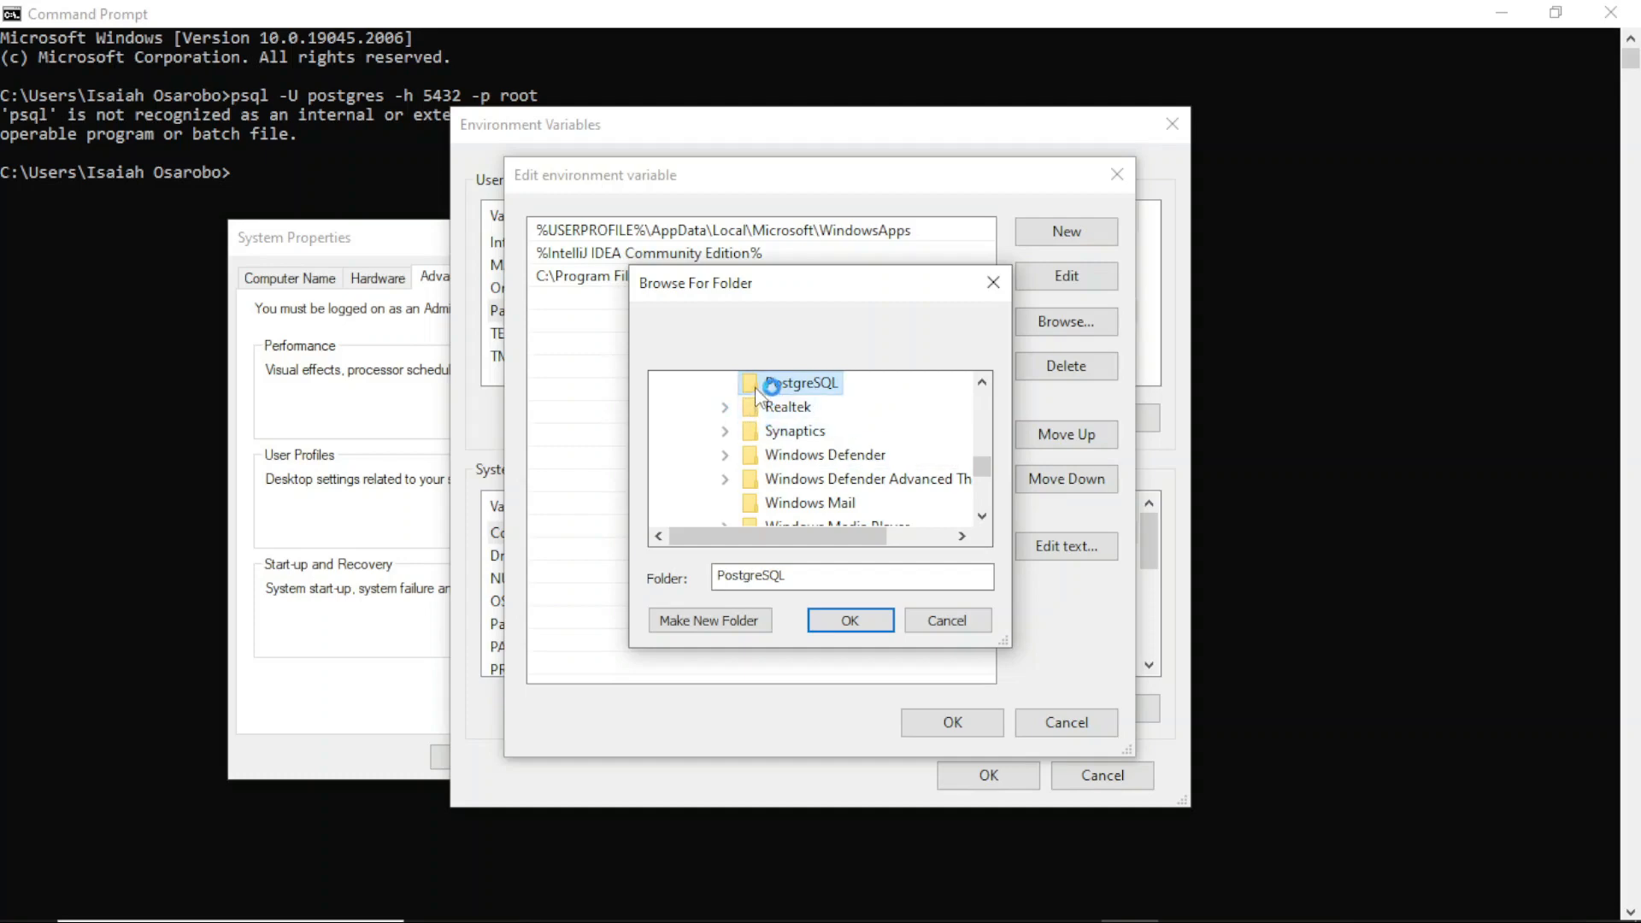
pyautogui.scroll(-1, 781, 463)
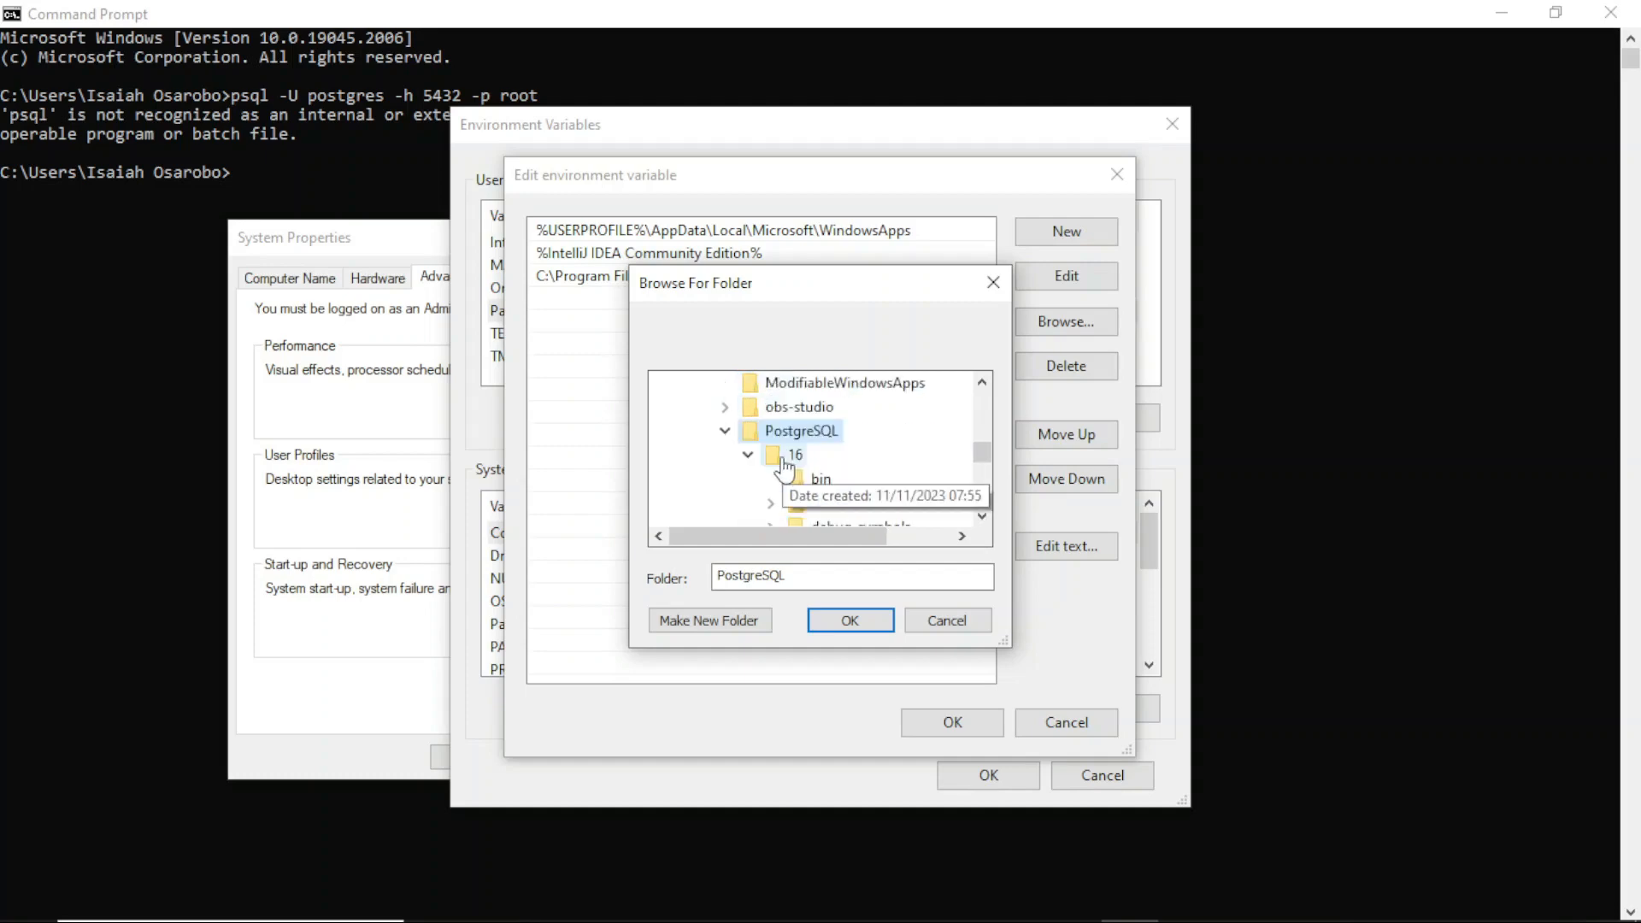
pyautogui.click(812, 483)
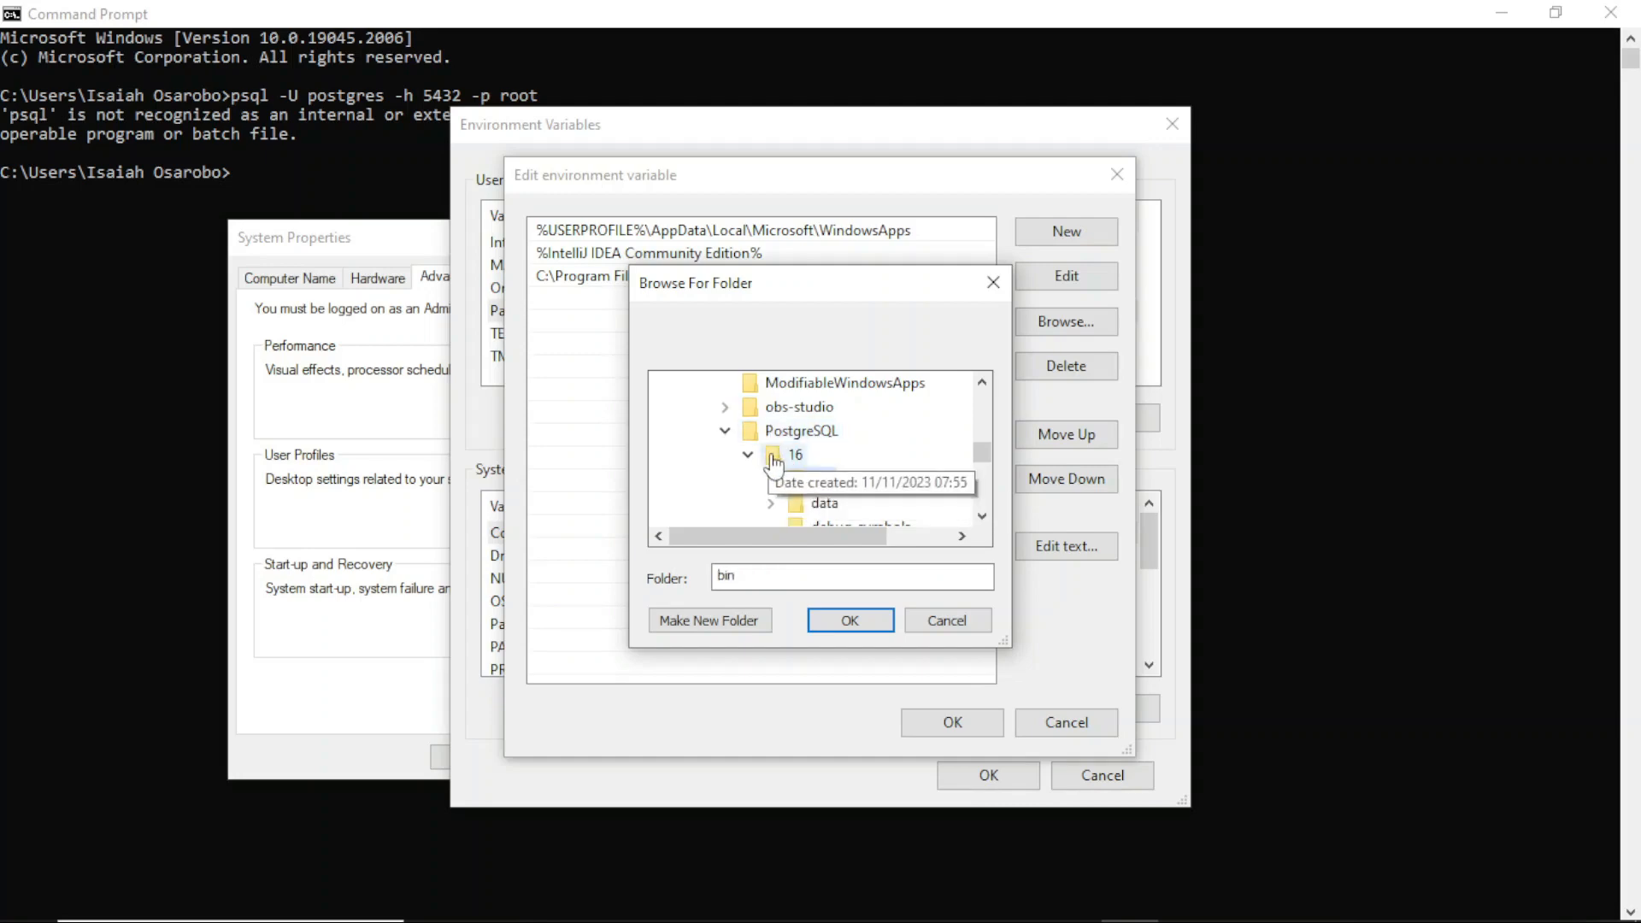
pyautogui.click(871, 629)
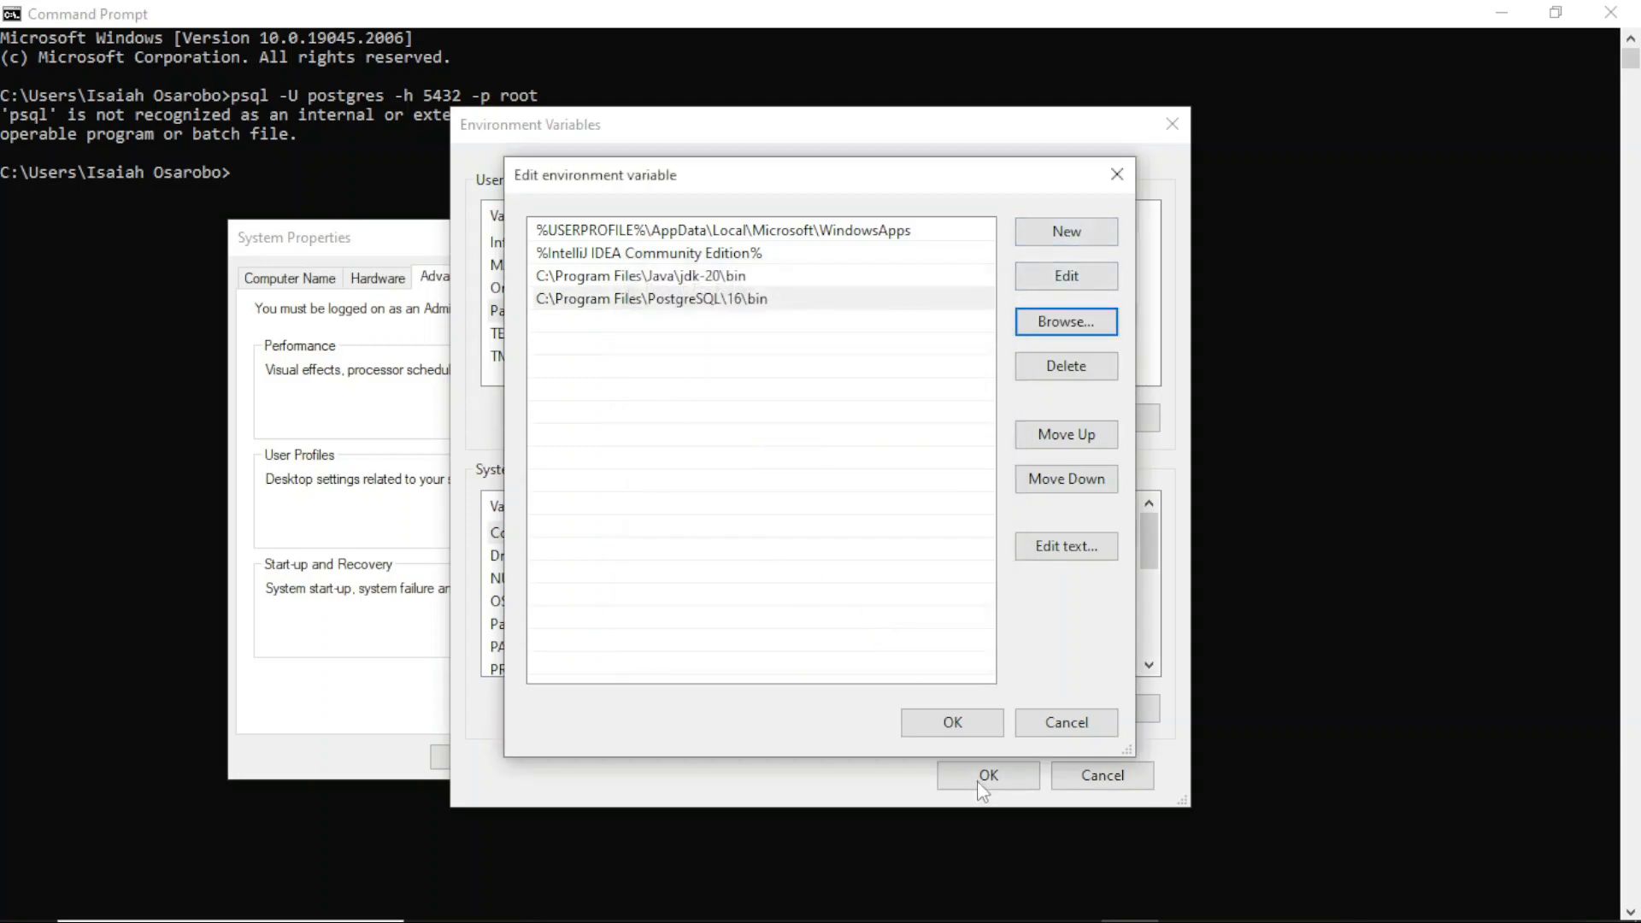
pyautogui.click(954, 725)
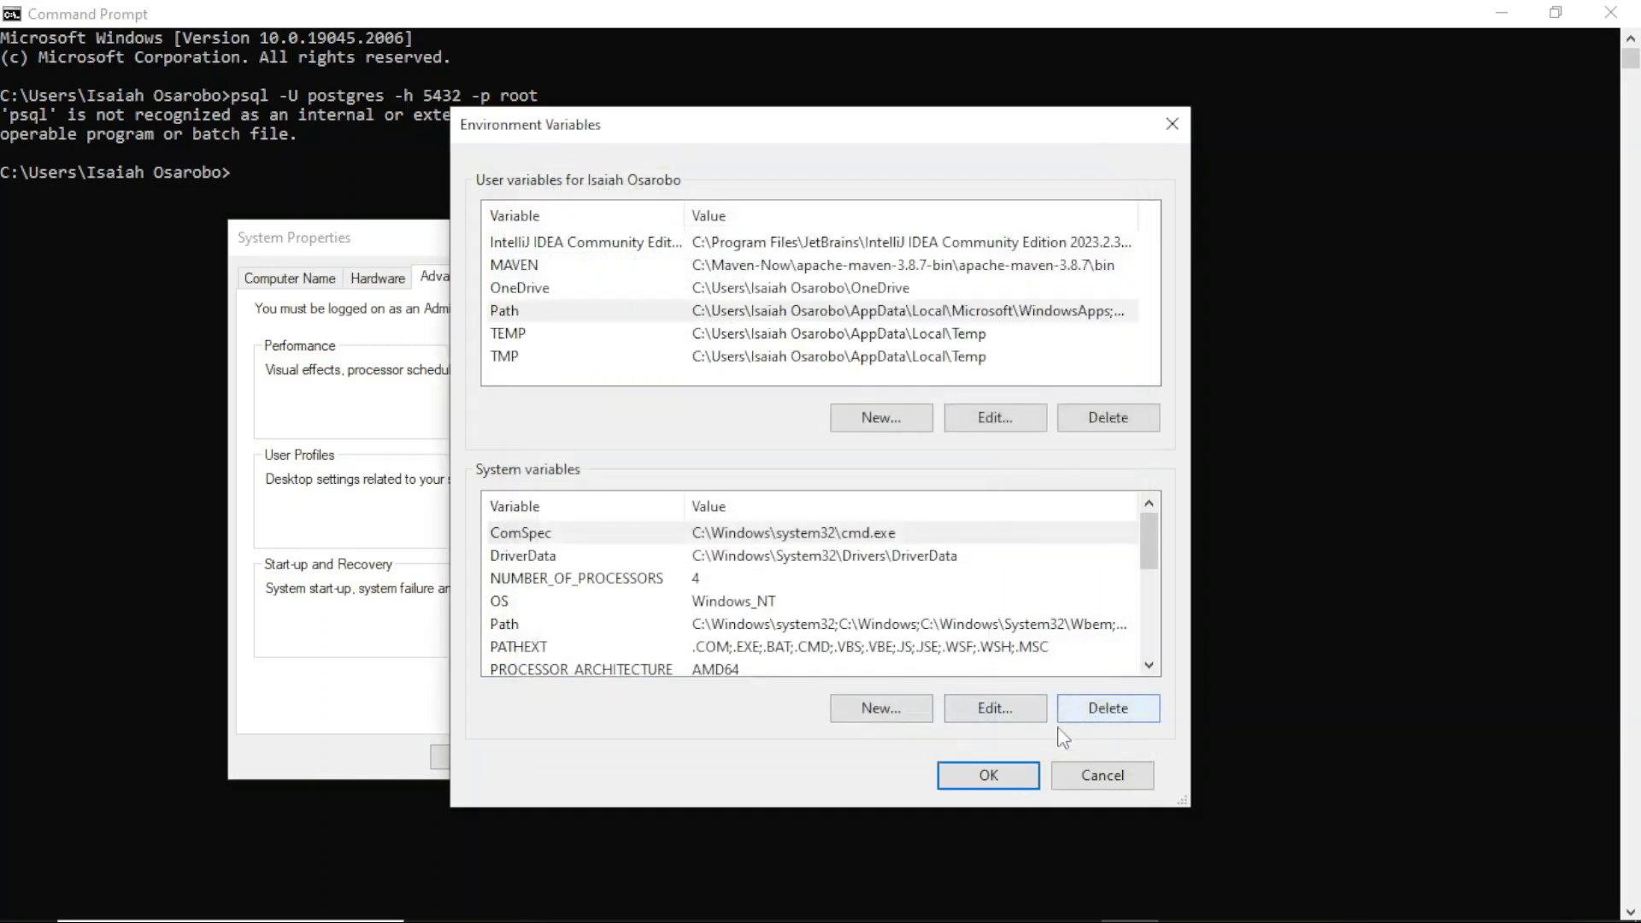
# Step: Save the environment variable changes, close System Properties, and close the old Command Prompt window
pyautogui.click(989, 774)
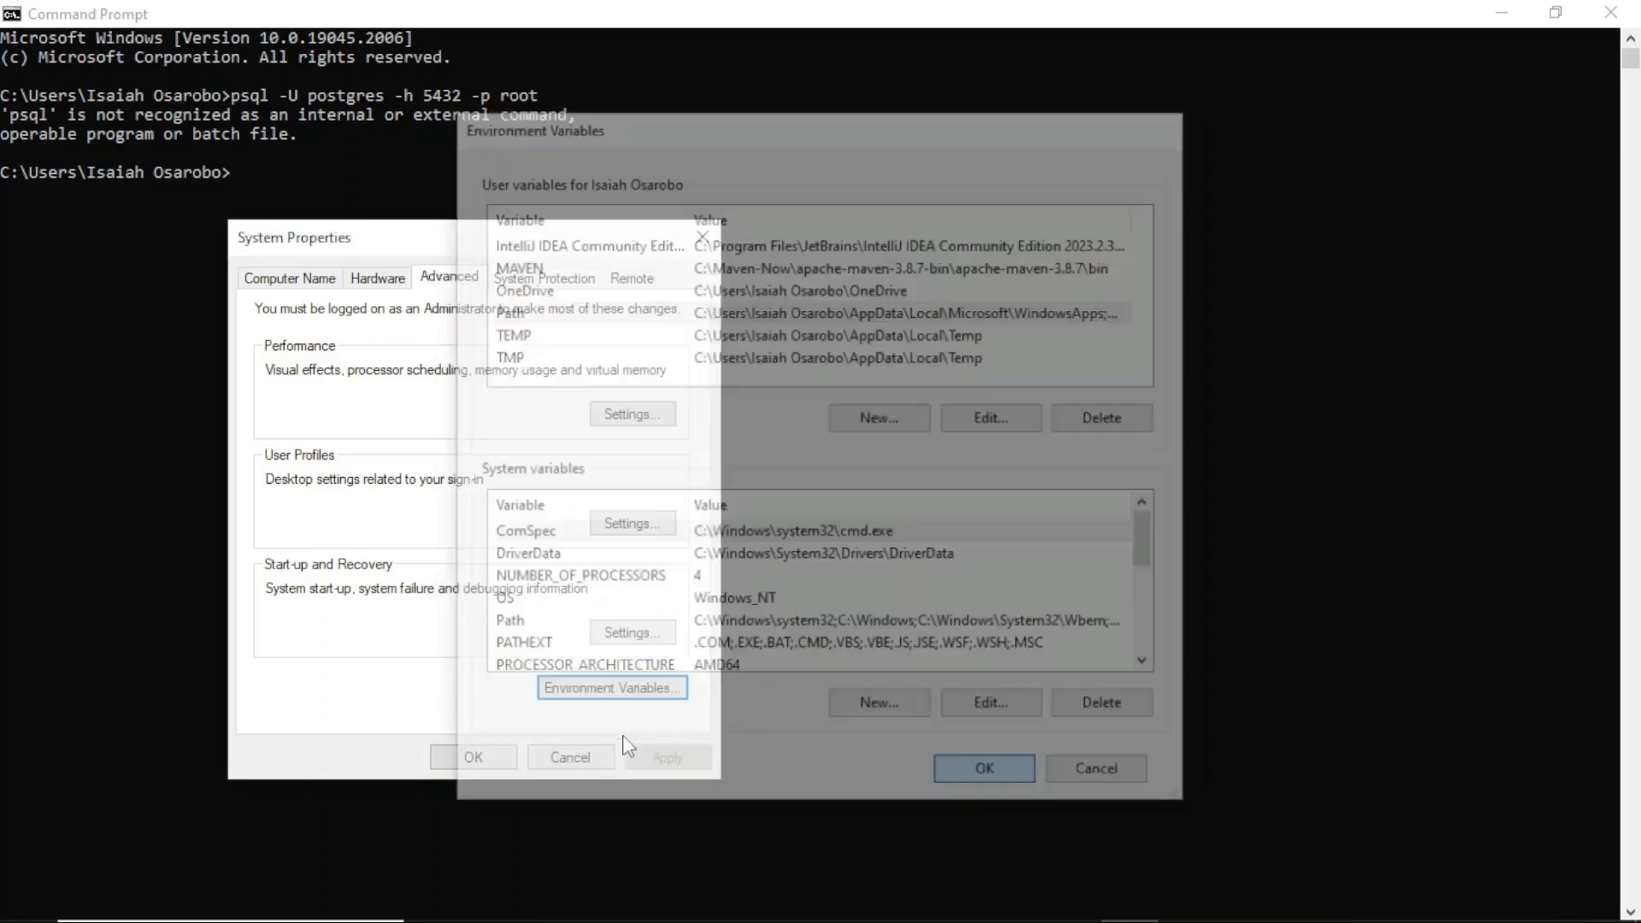
pyautogui.click(477, 759)
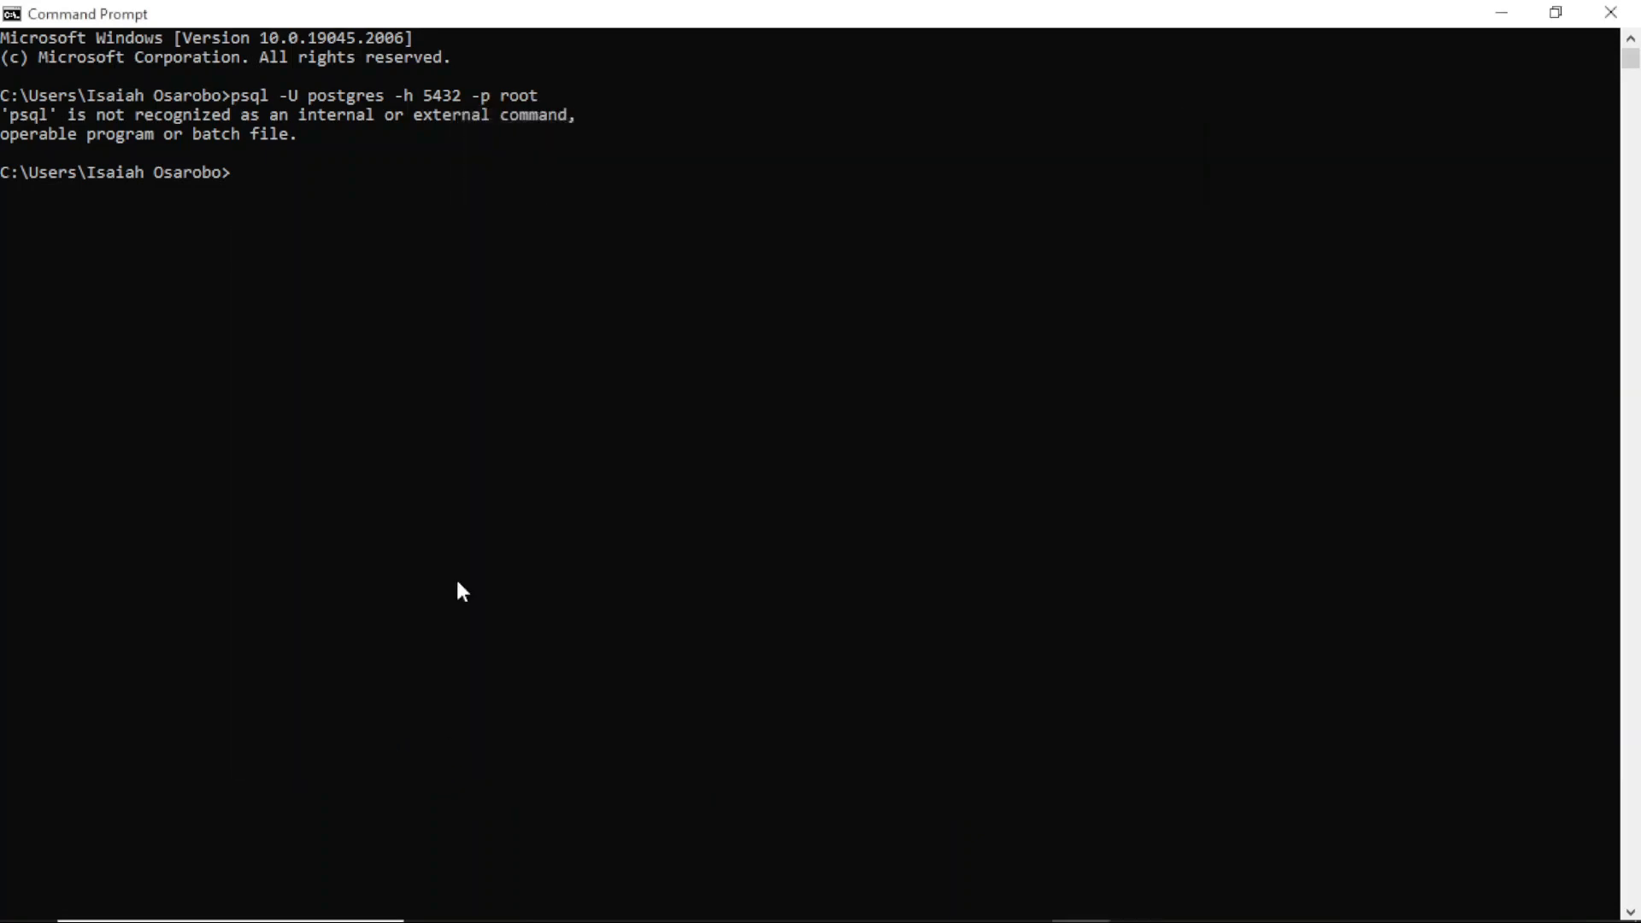
pyautogui.click(1610, 12)
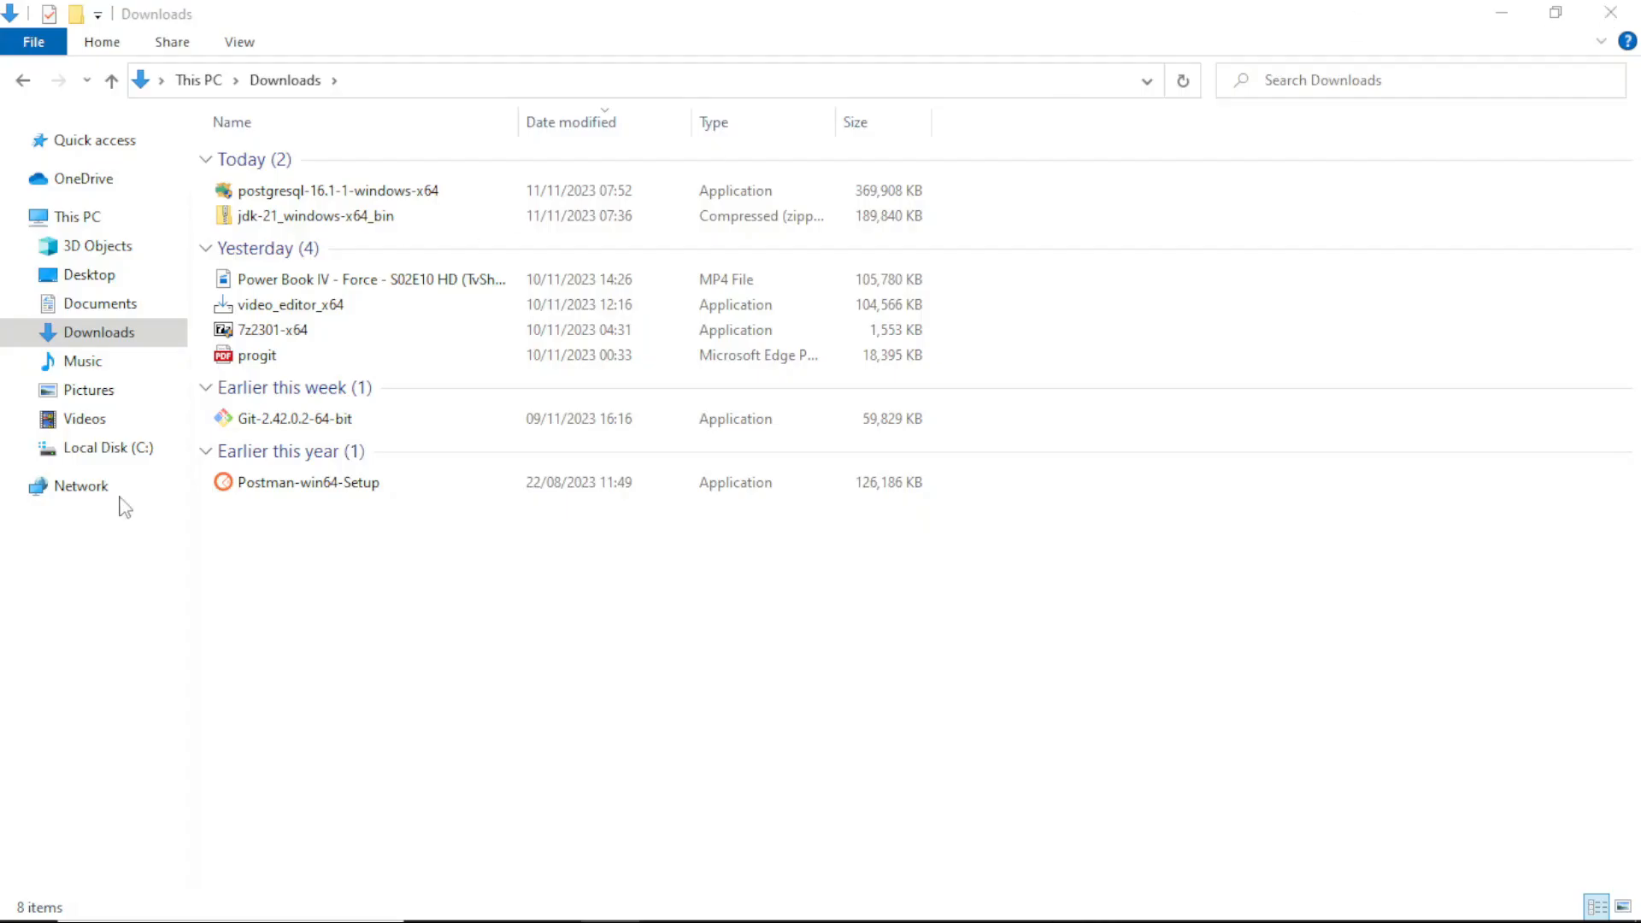
# Step: Search for cmd and open a new Command Prompt window
pyautogui.click(113, 901)
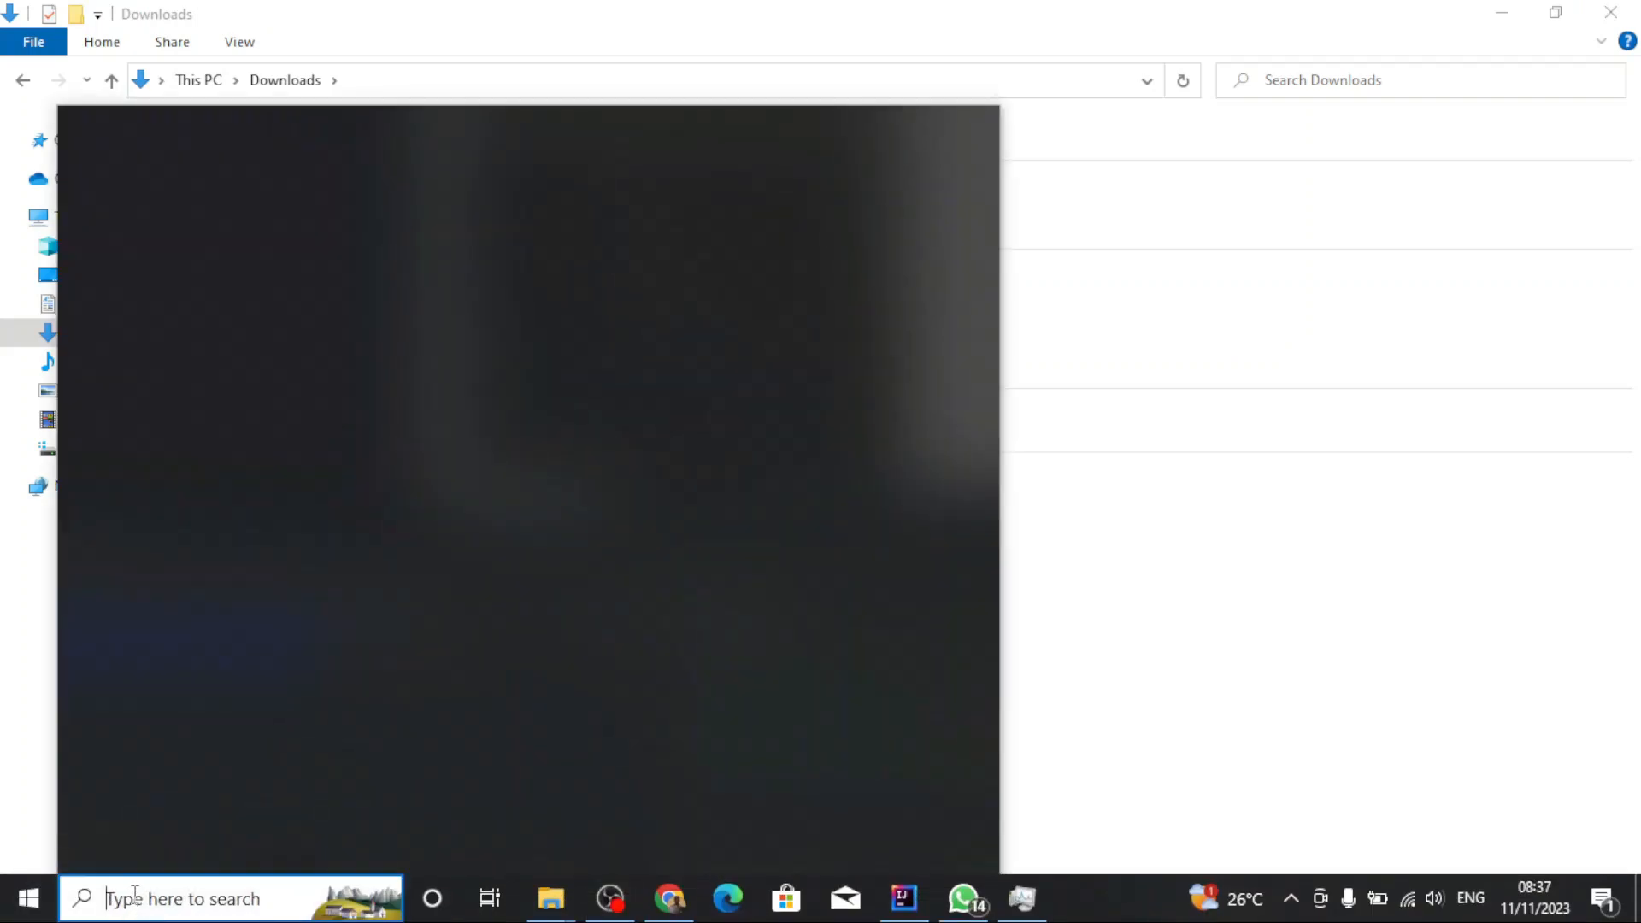
pyautogui.write('comm')
pyautogui.press('BackSpace')
pyautogui.press('BackSpace')
pyautogui.press('BackSpace')
pyautogui.press('BackSpace')
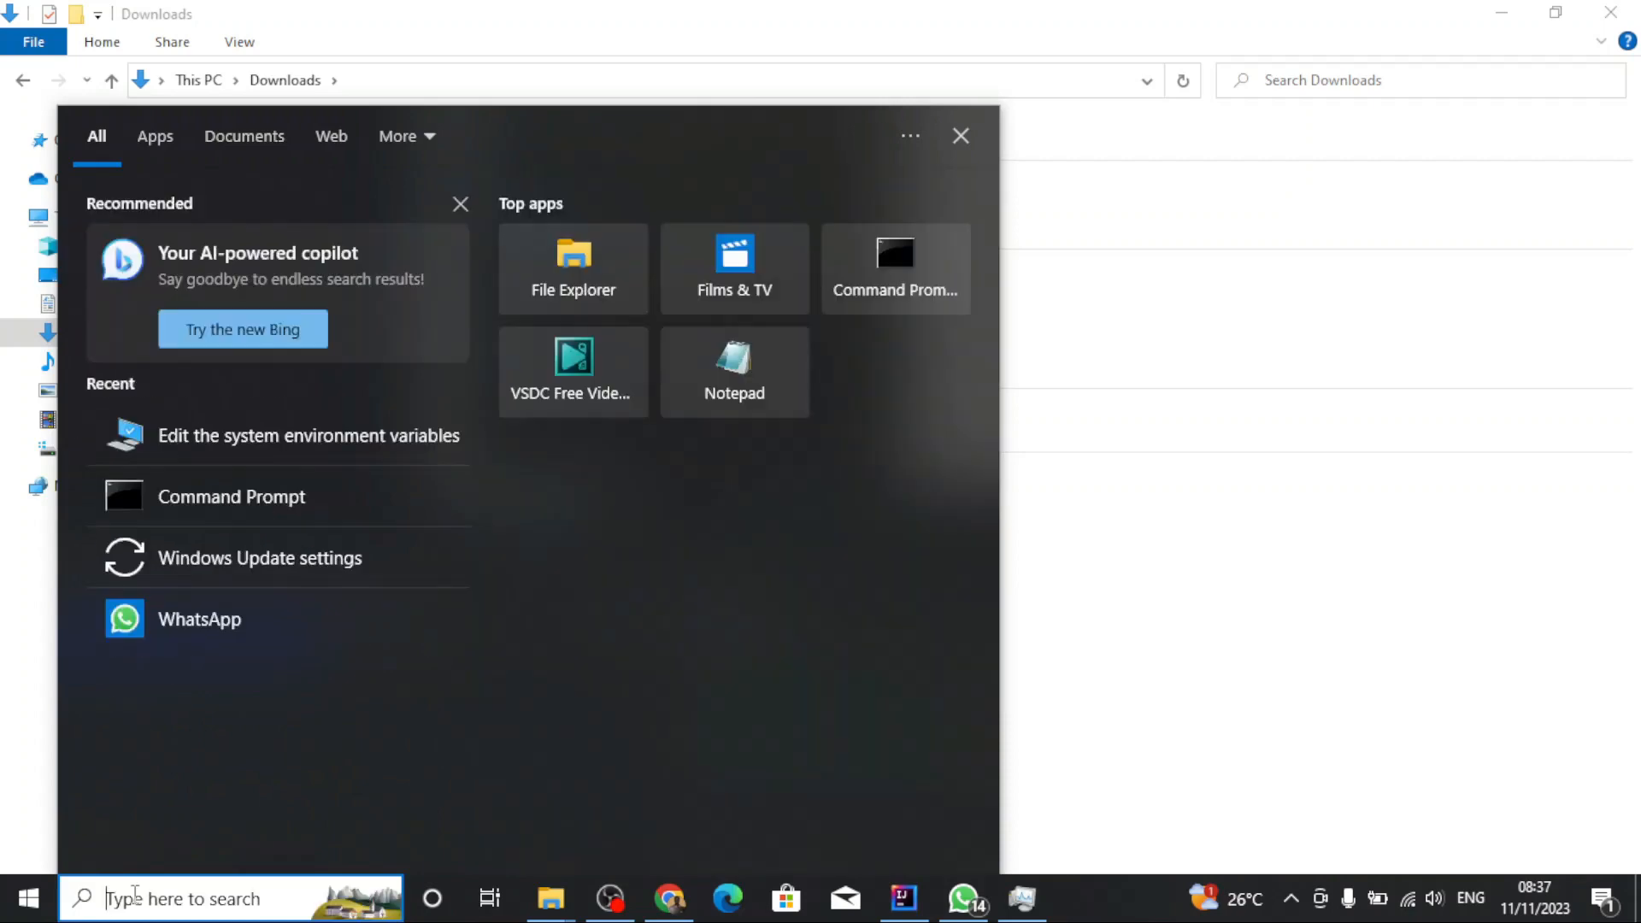
pyautogui.write('cmd')
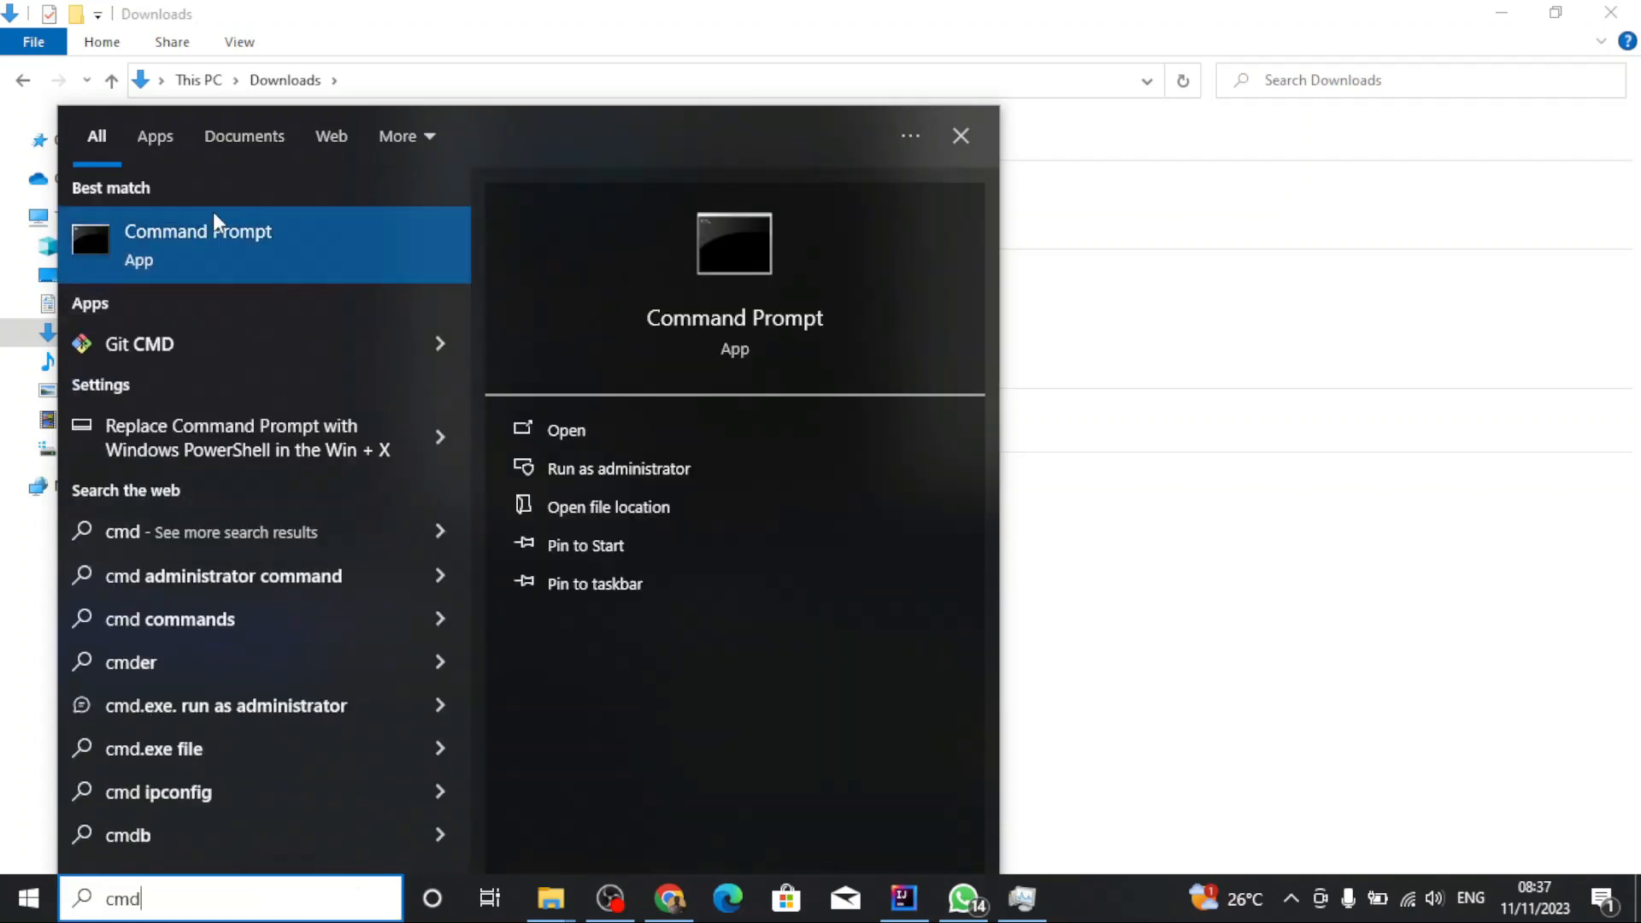
pyautogui.click(223, 249)
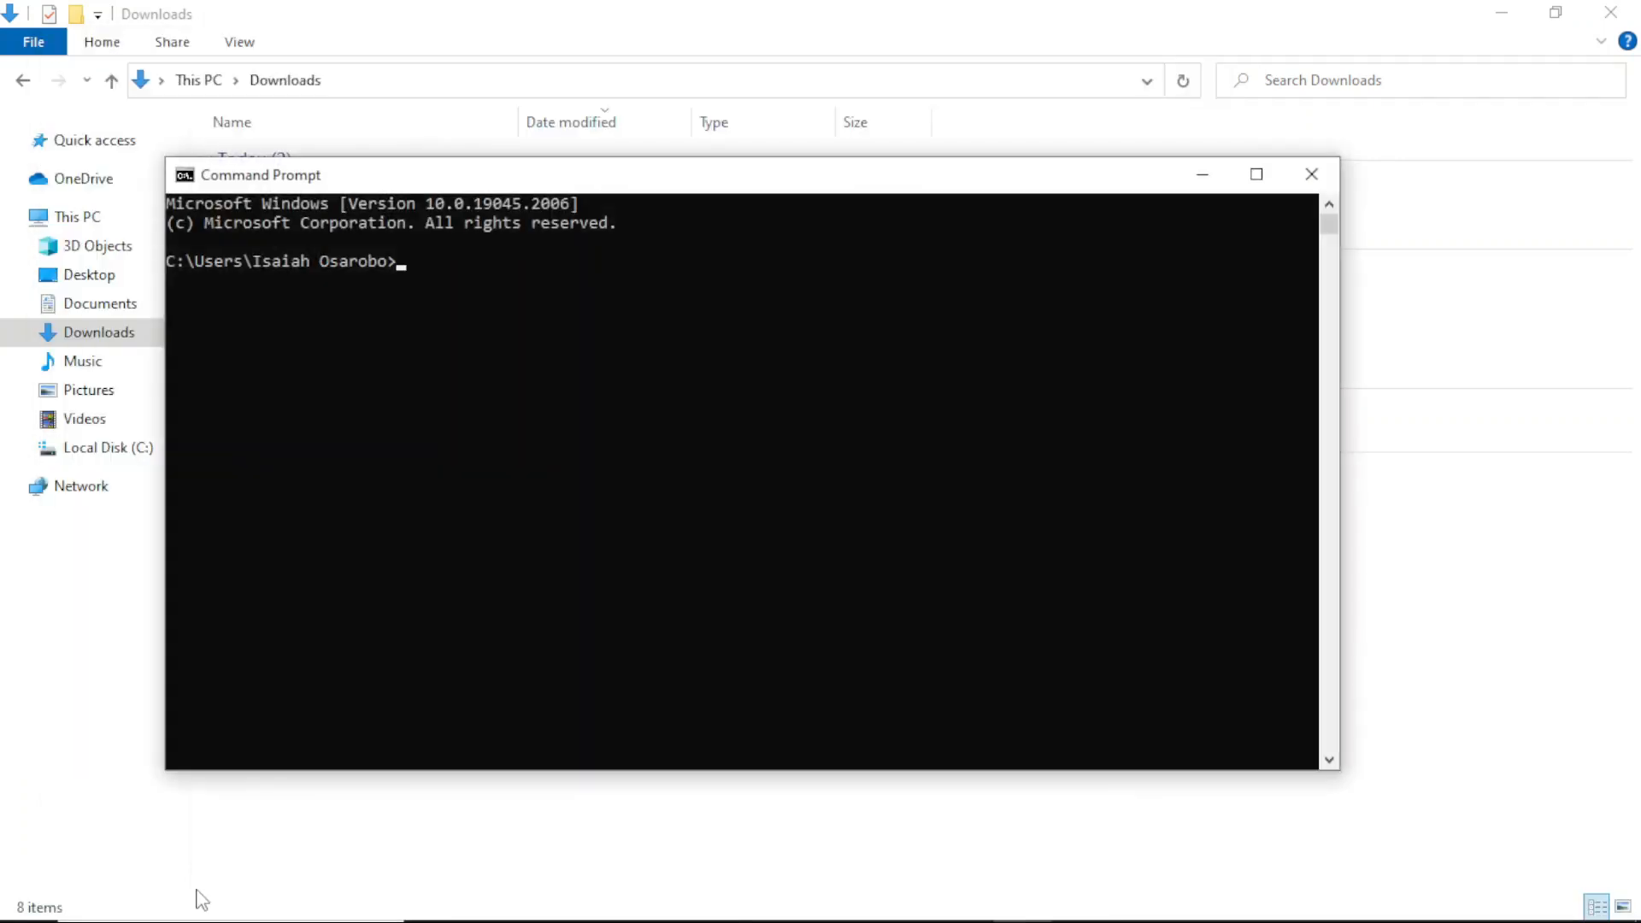
pyautogui.click(573, 608)
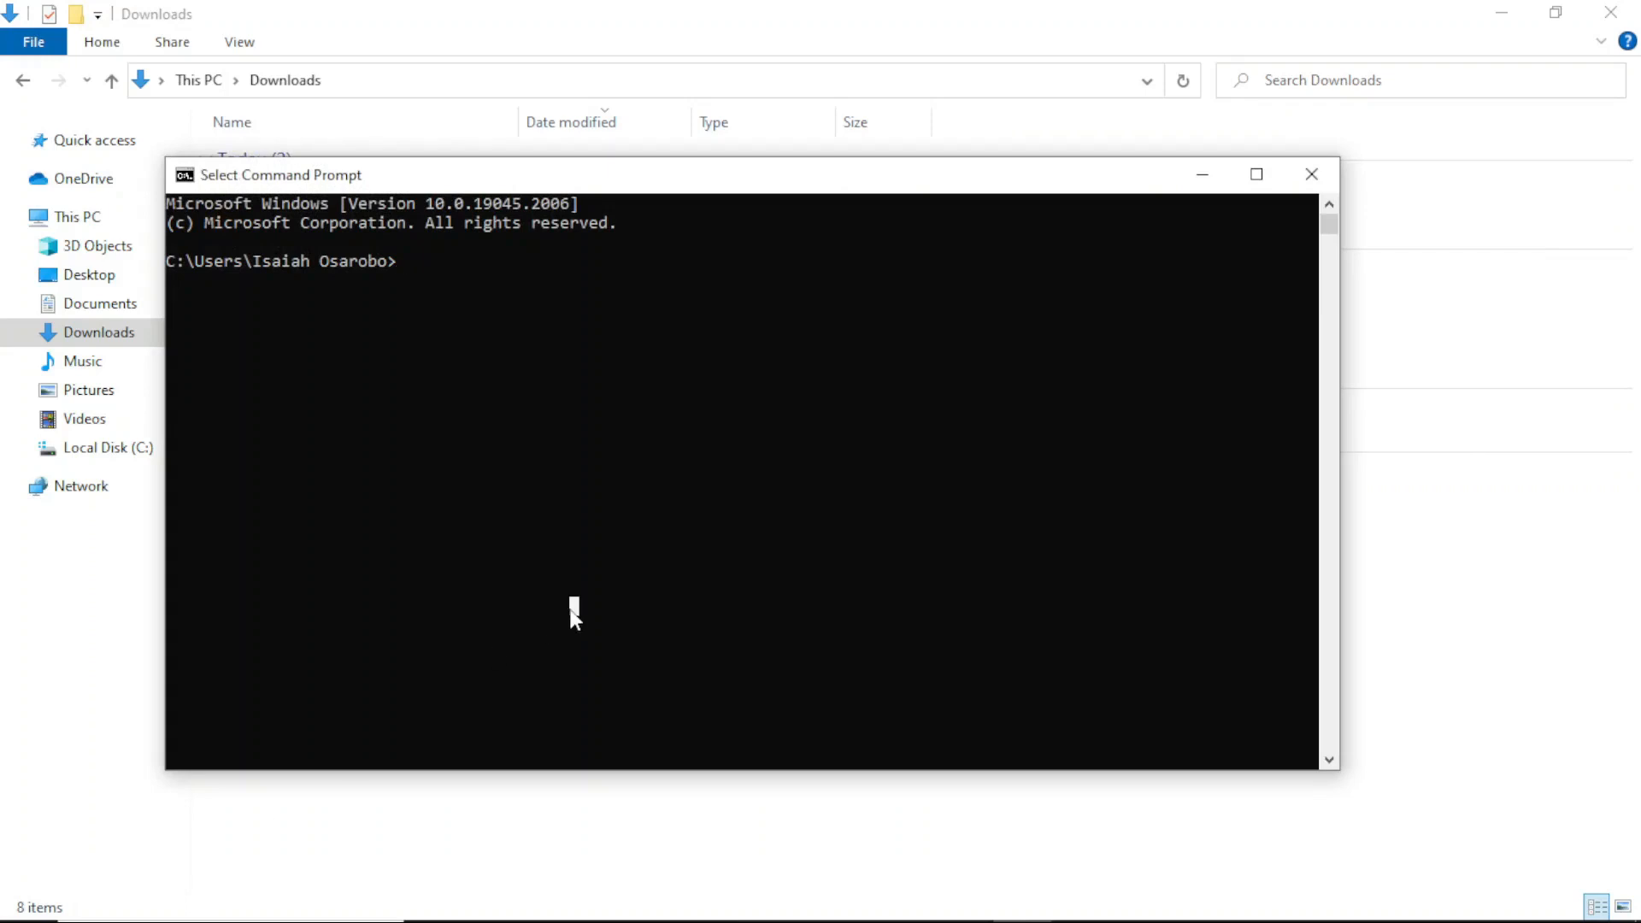
# Step: Connect with psql -U postgres -p 5432 -h localhost and enter the postgres user's password
pyautogui.write('psql')
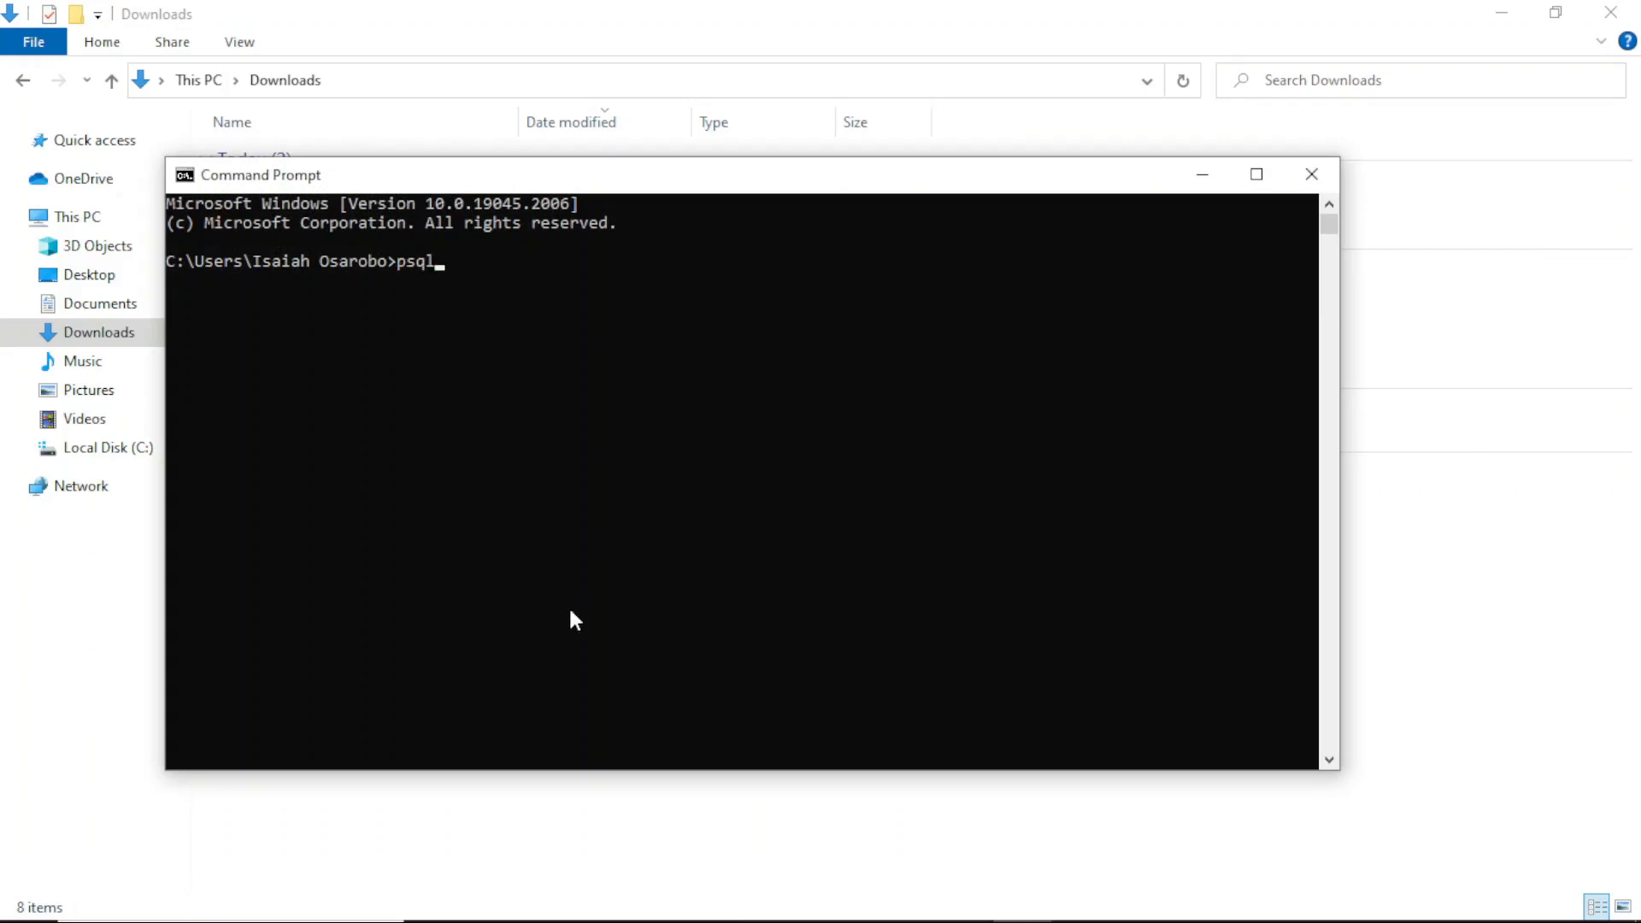
pyautogui.write(' -U postgres -p 543')
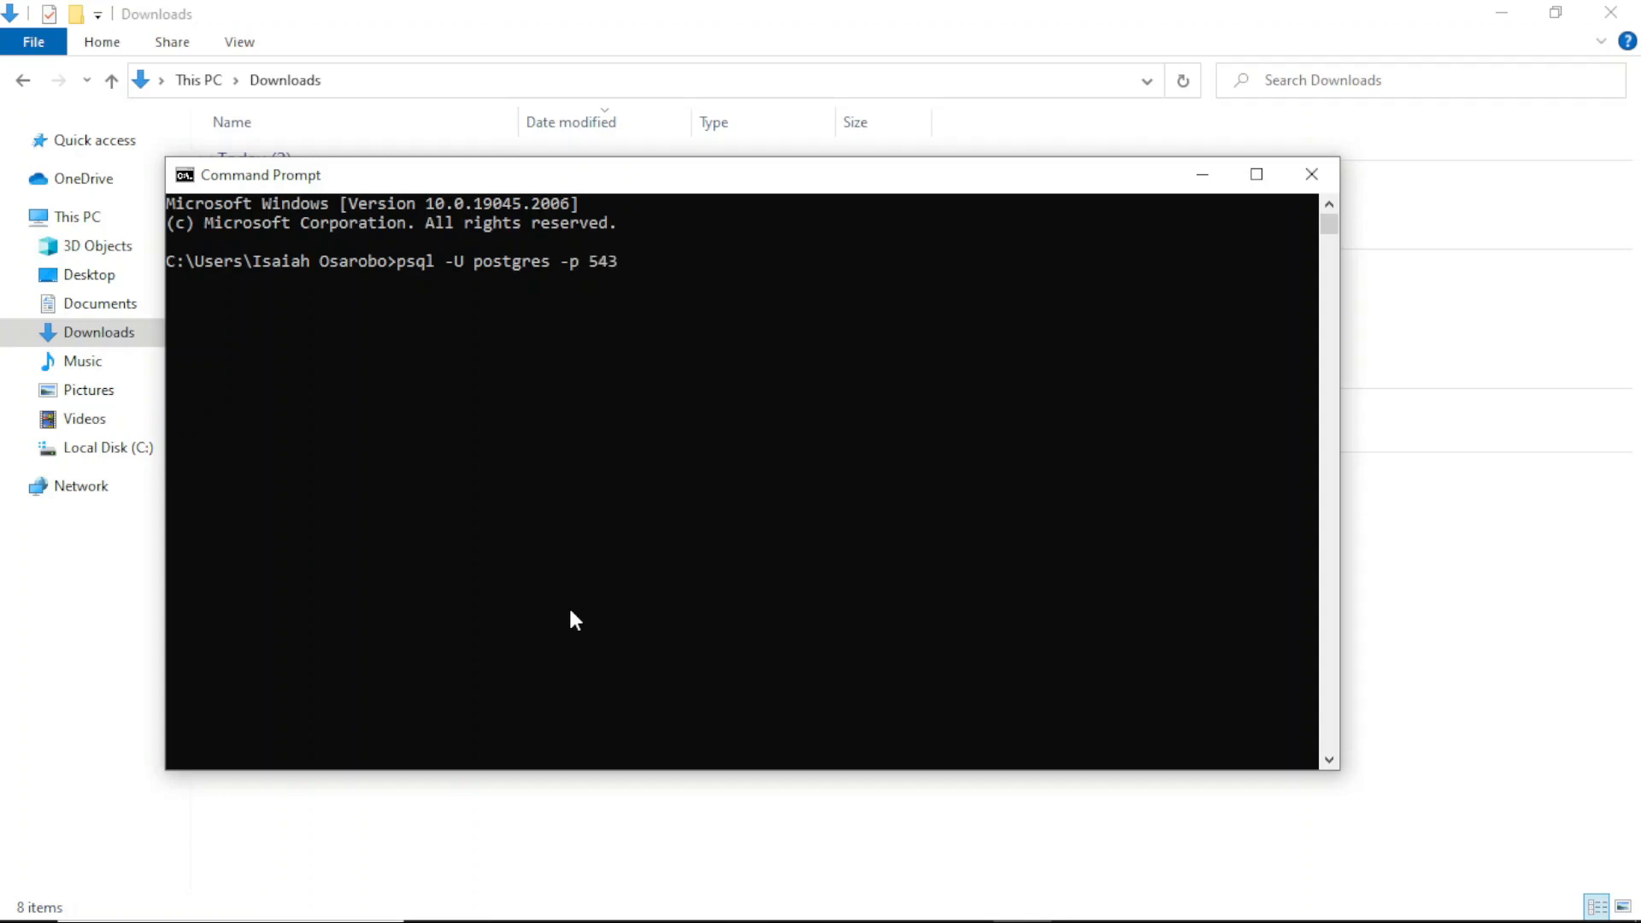
pyautogui.write('2 -h localhost')
pyautogui.press('Return')
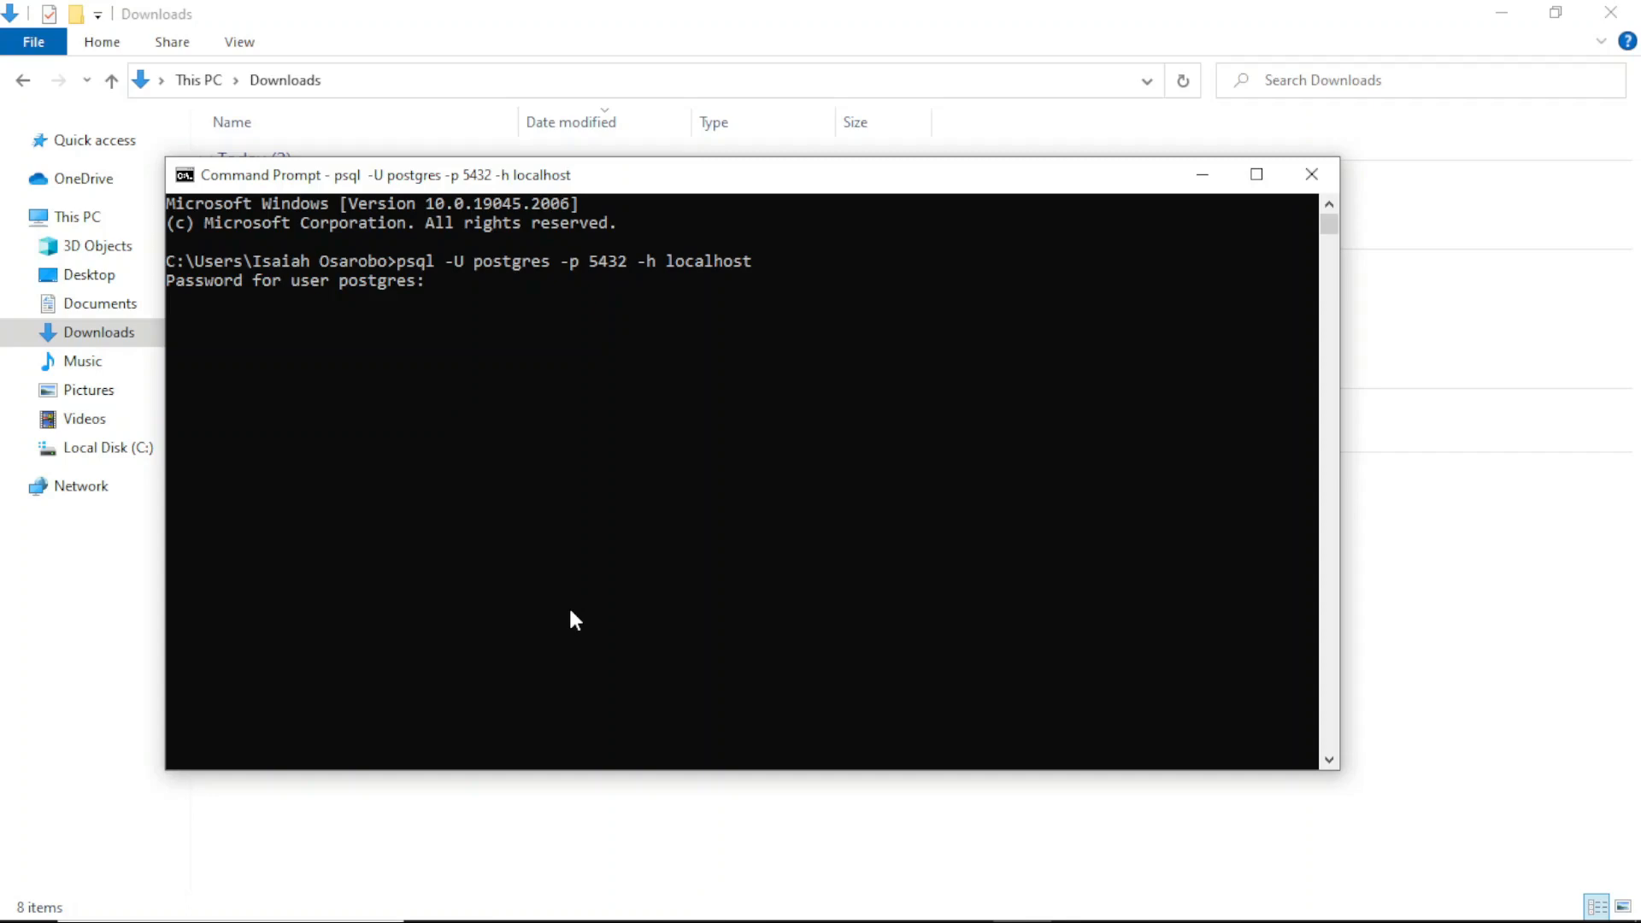
pyautogui.press('Return')
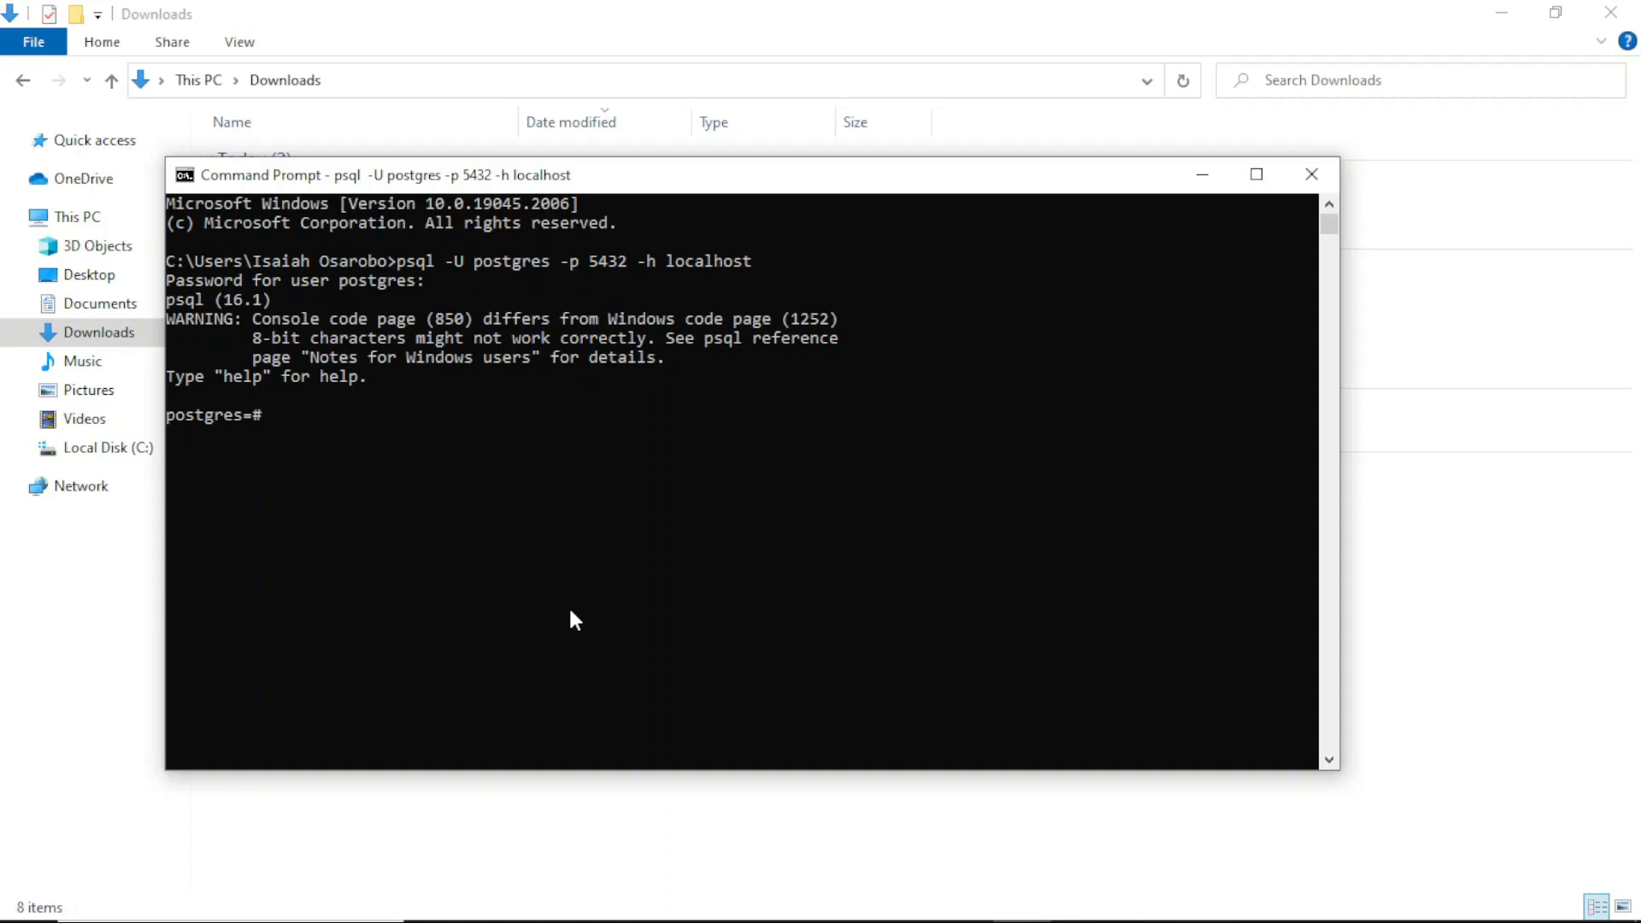
# Step: Maximize the window and list all databases with the \l command
pyautogui.click(1256, 174)
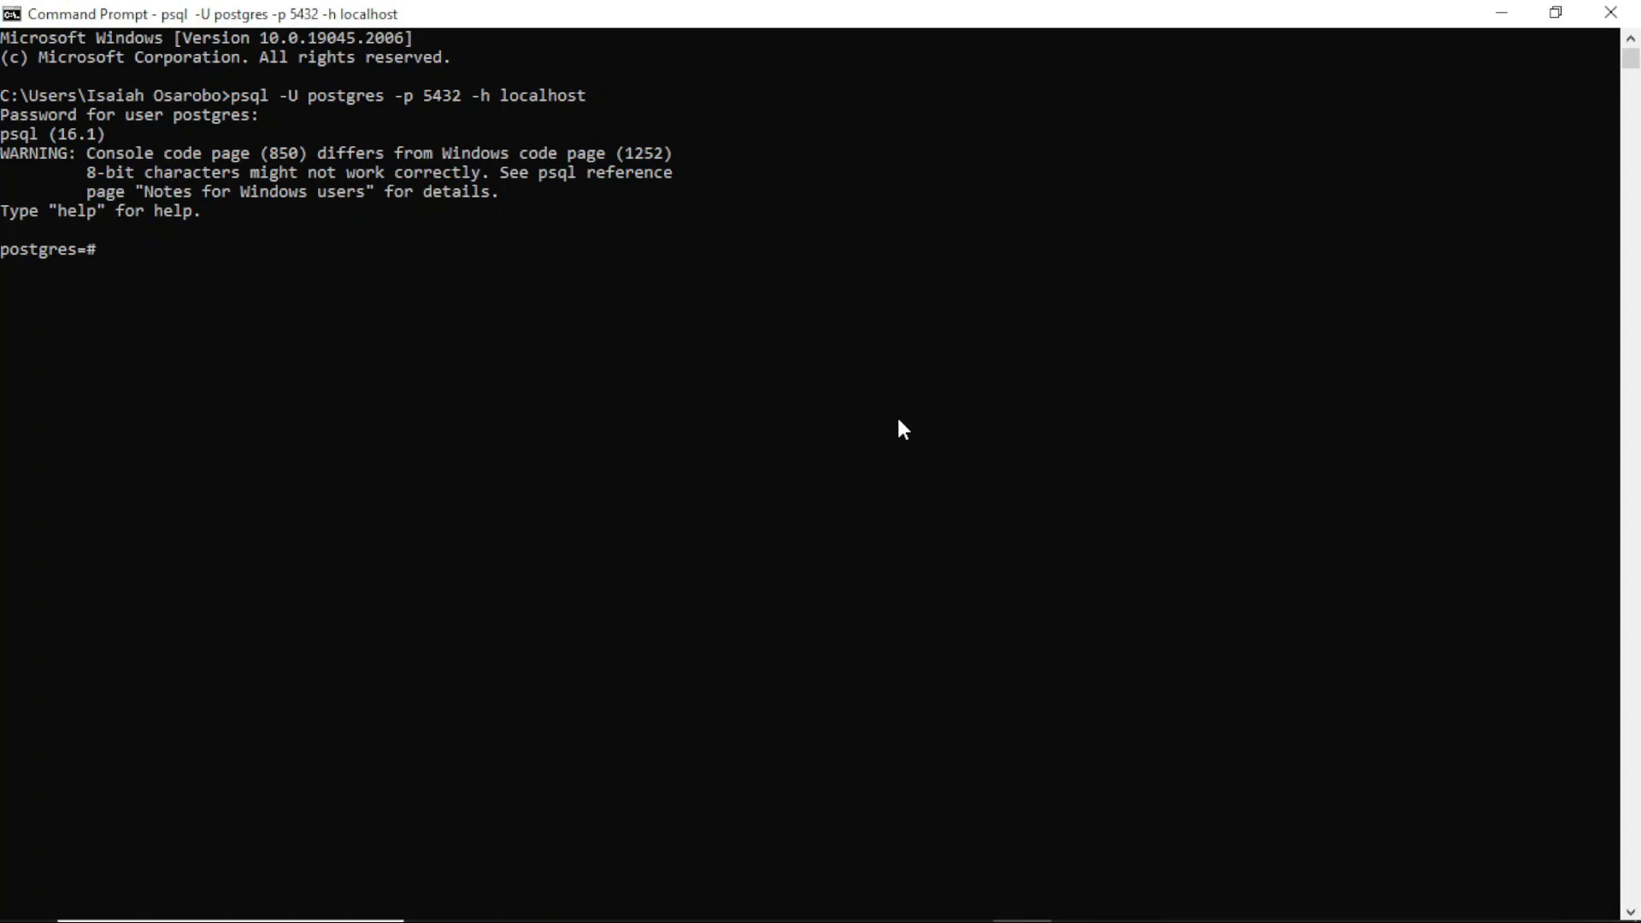
pyautogui.write('\\l')
pyautogui.press('Return')
pyautogui.scroll(-1, 441, 300)
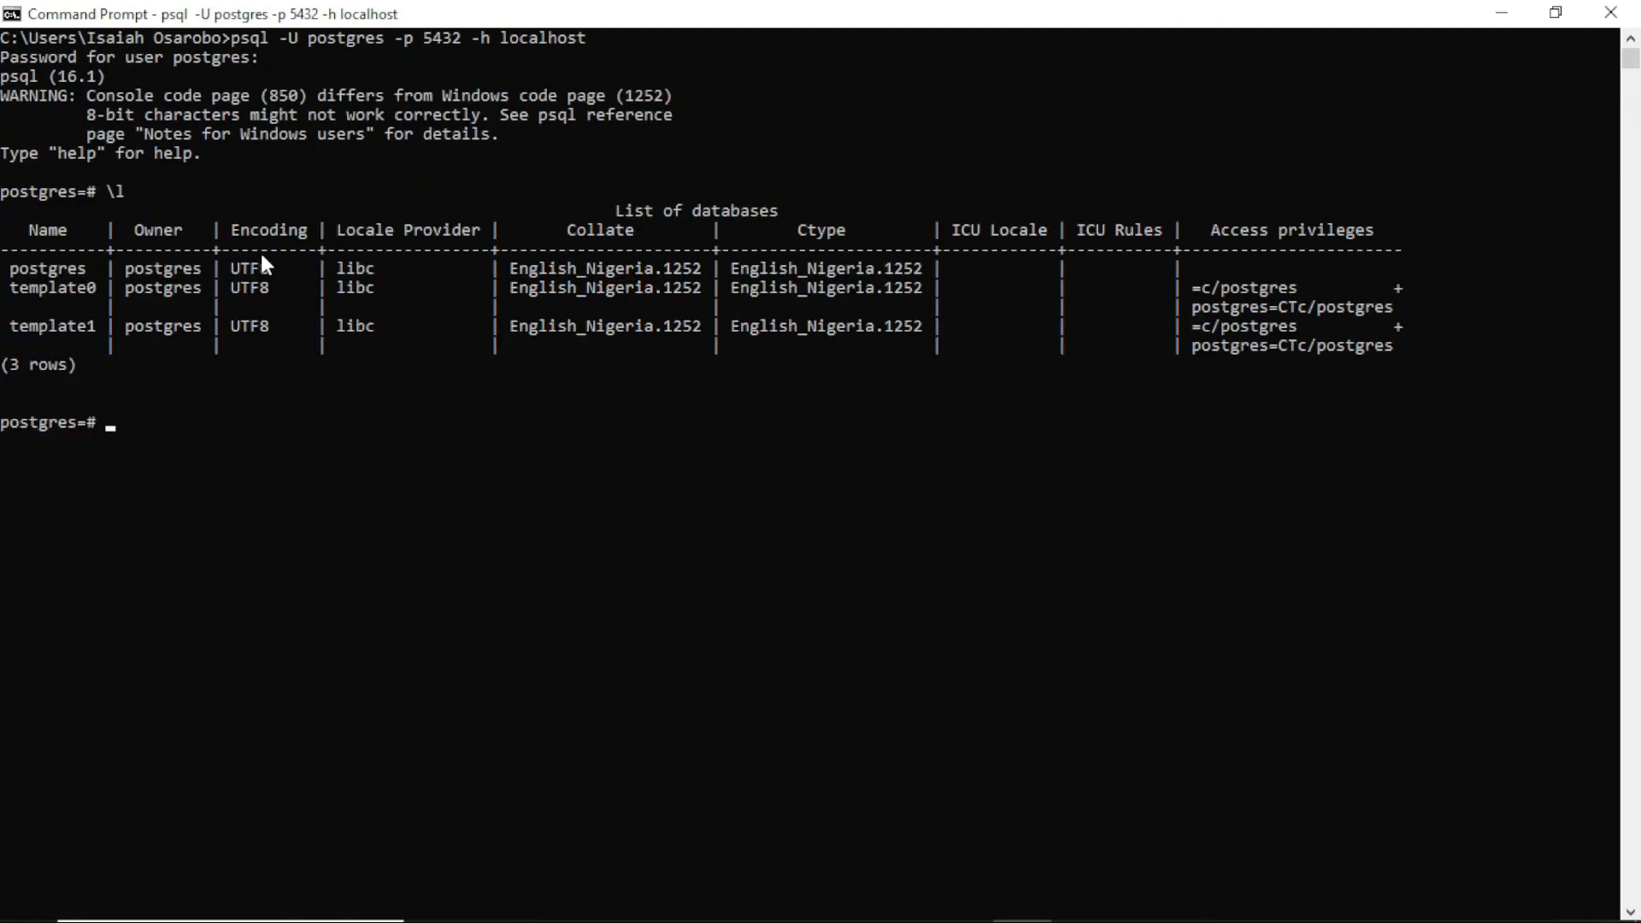
pyautogui.scroll(-1, 129, 286)
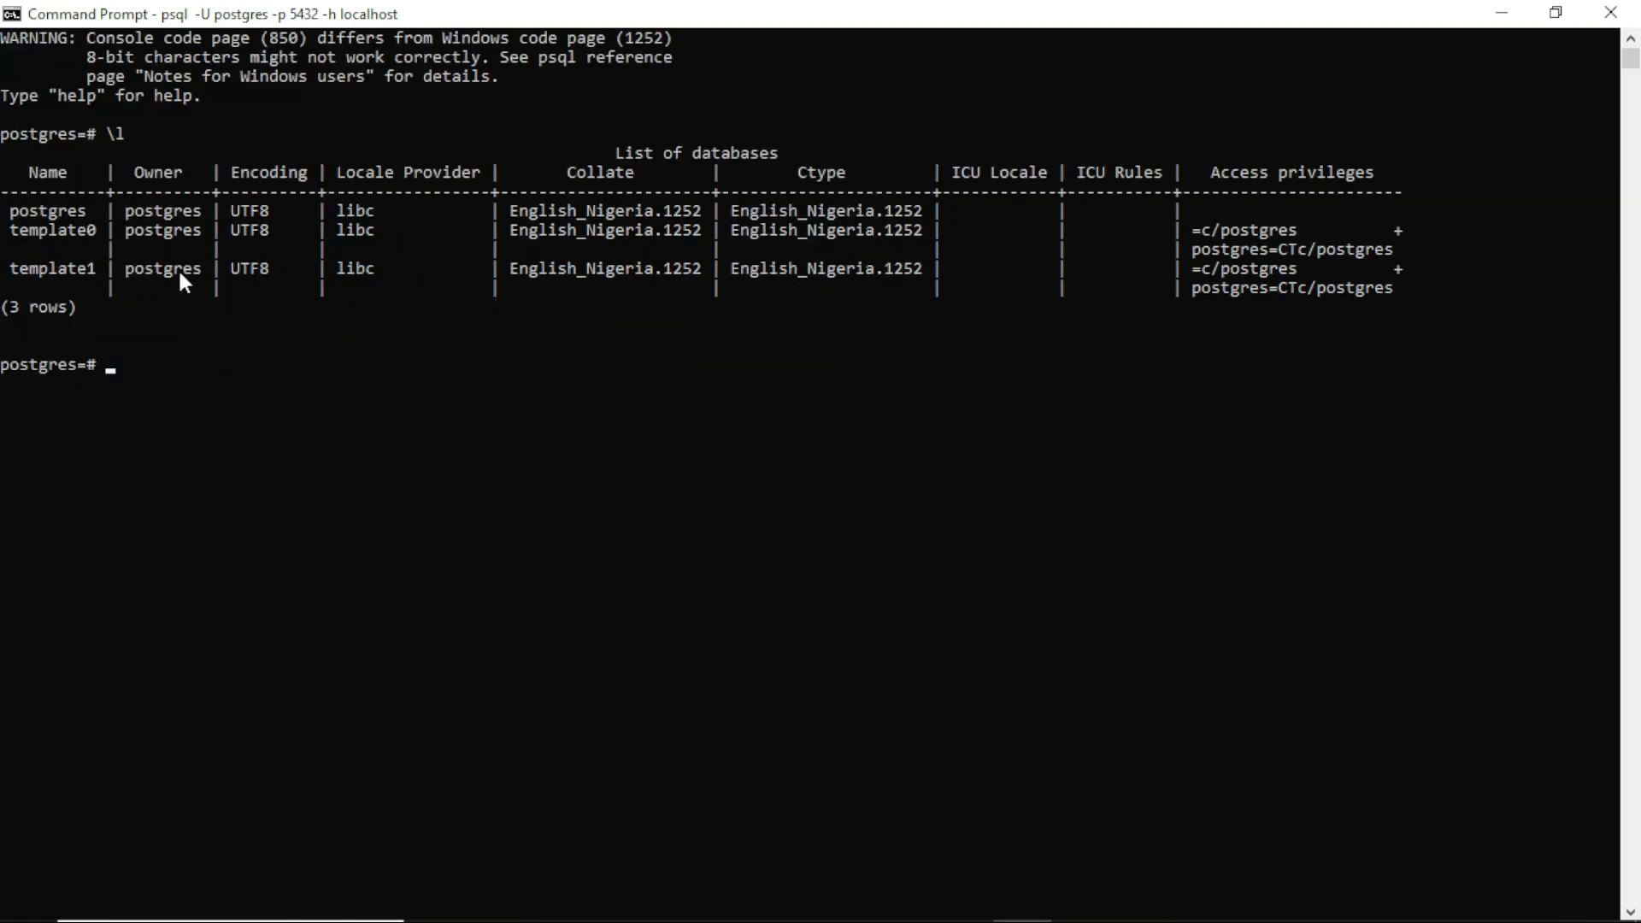
pyautogui.scroll(2, 287, 267)
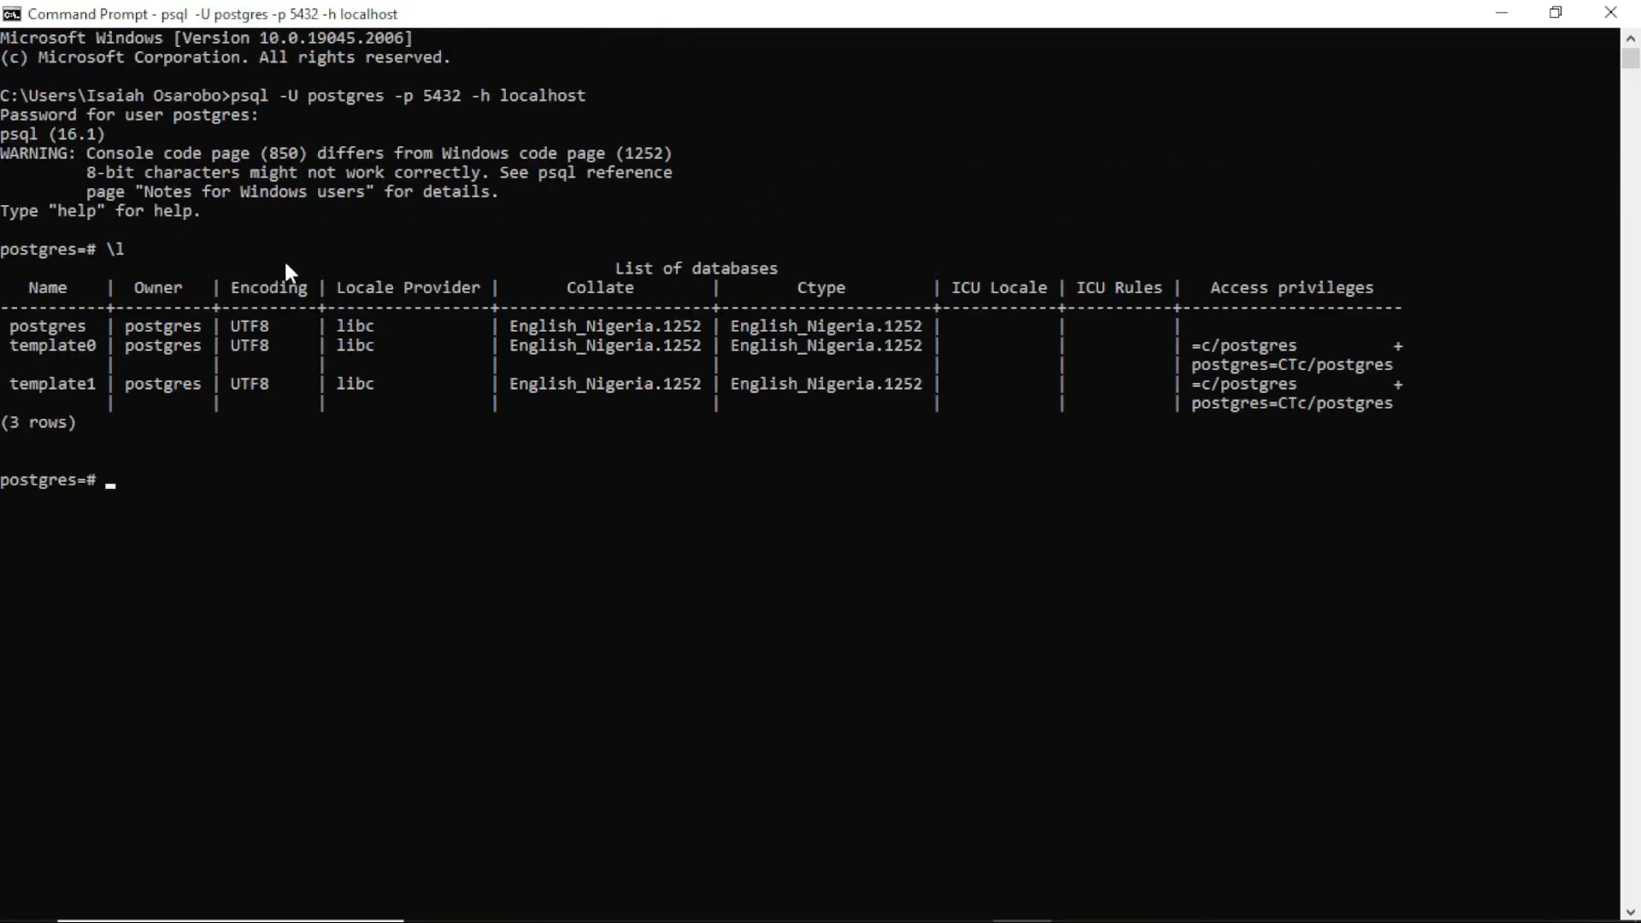